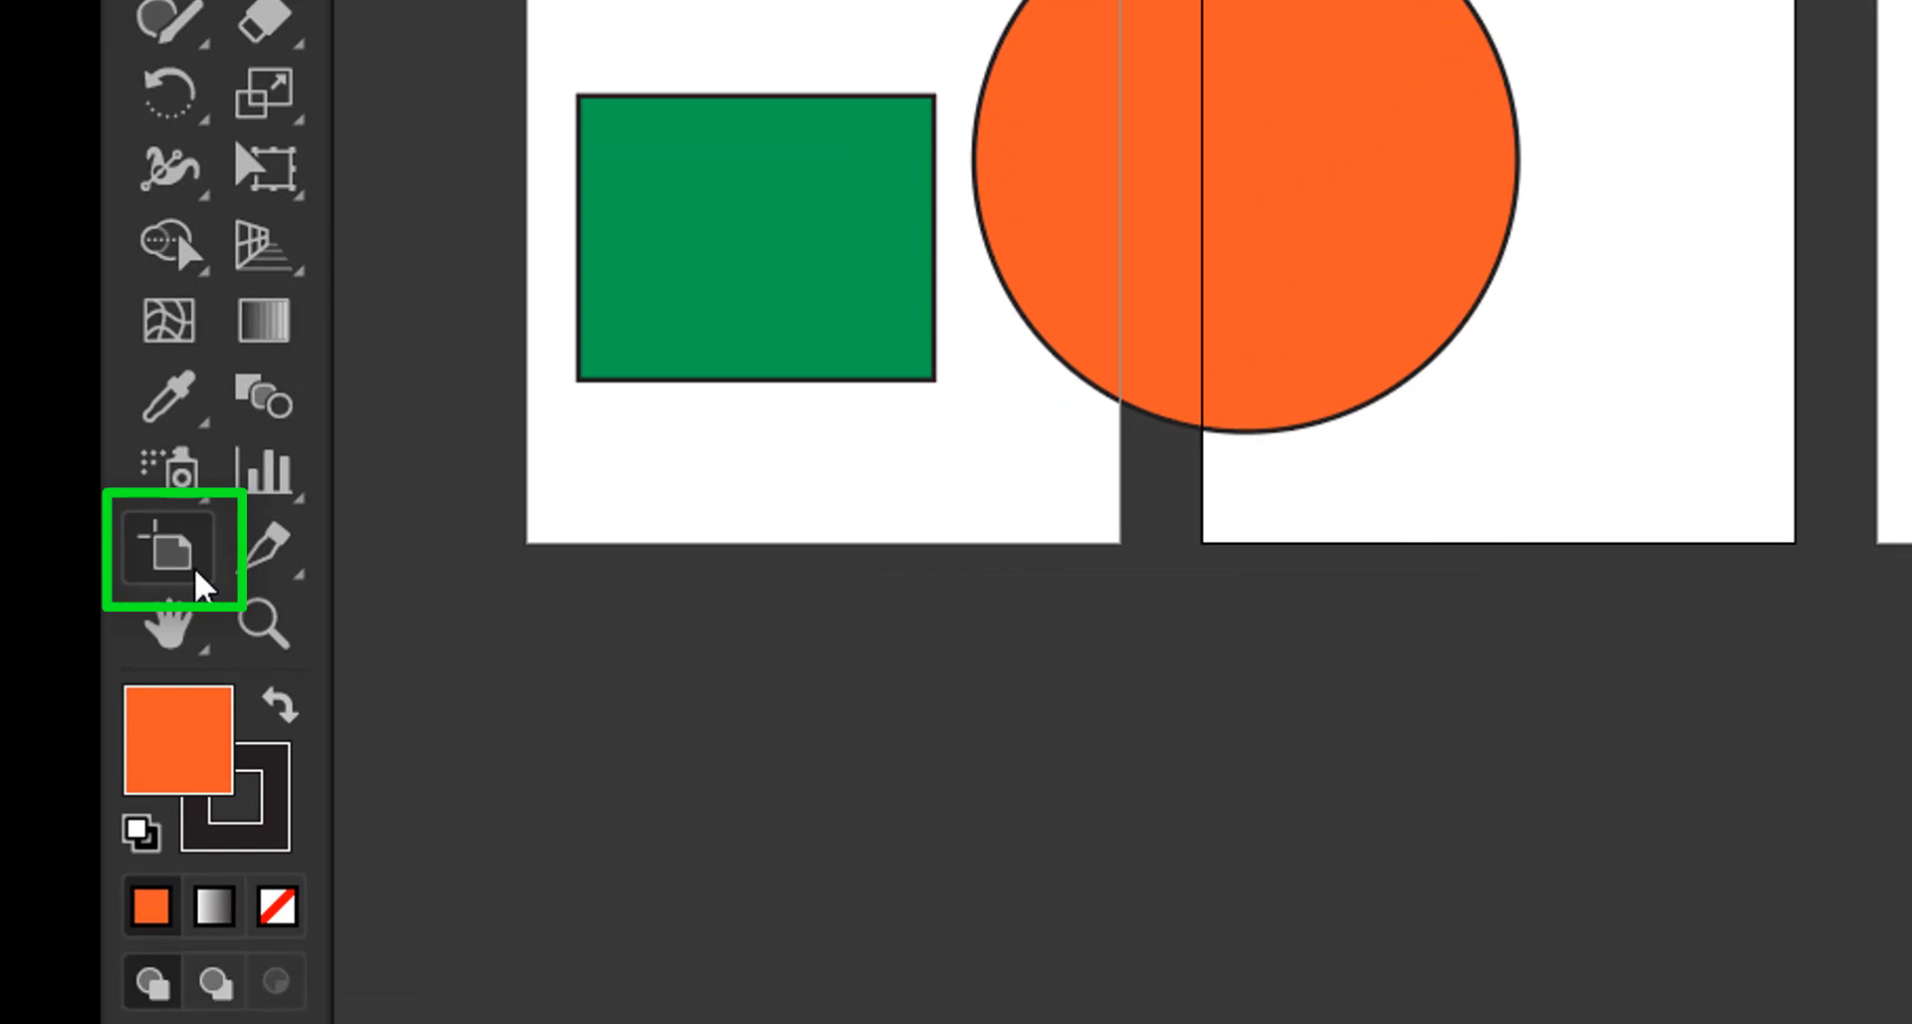
Enter artboard editing mode with the Artboard tool, briefly switching to the Selection tool and back
click(195, 572)
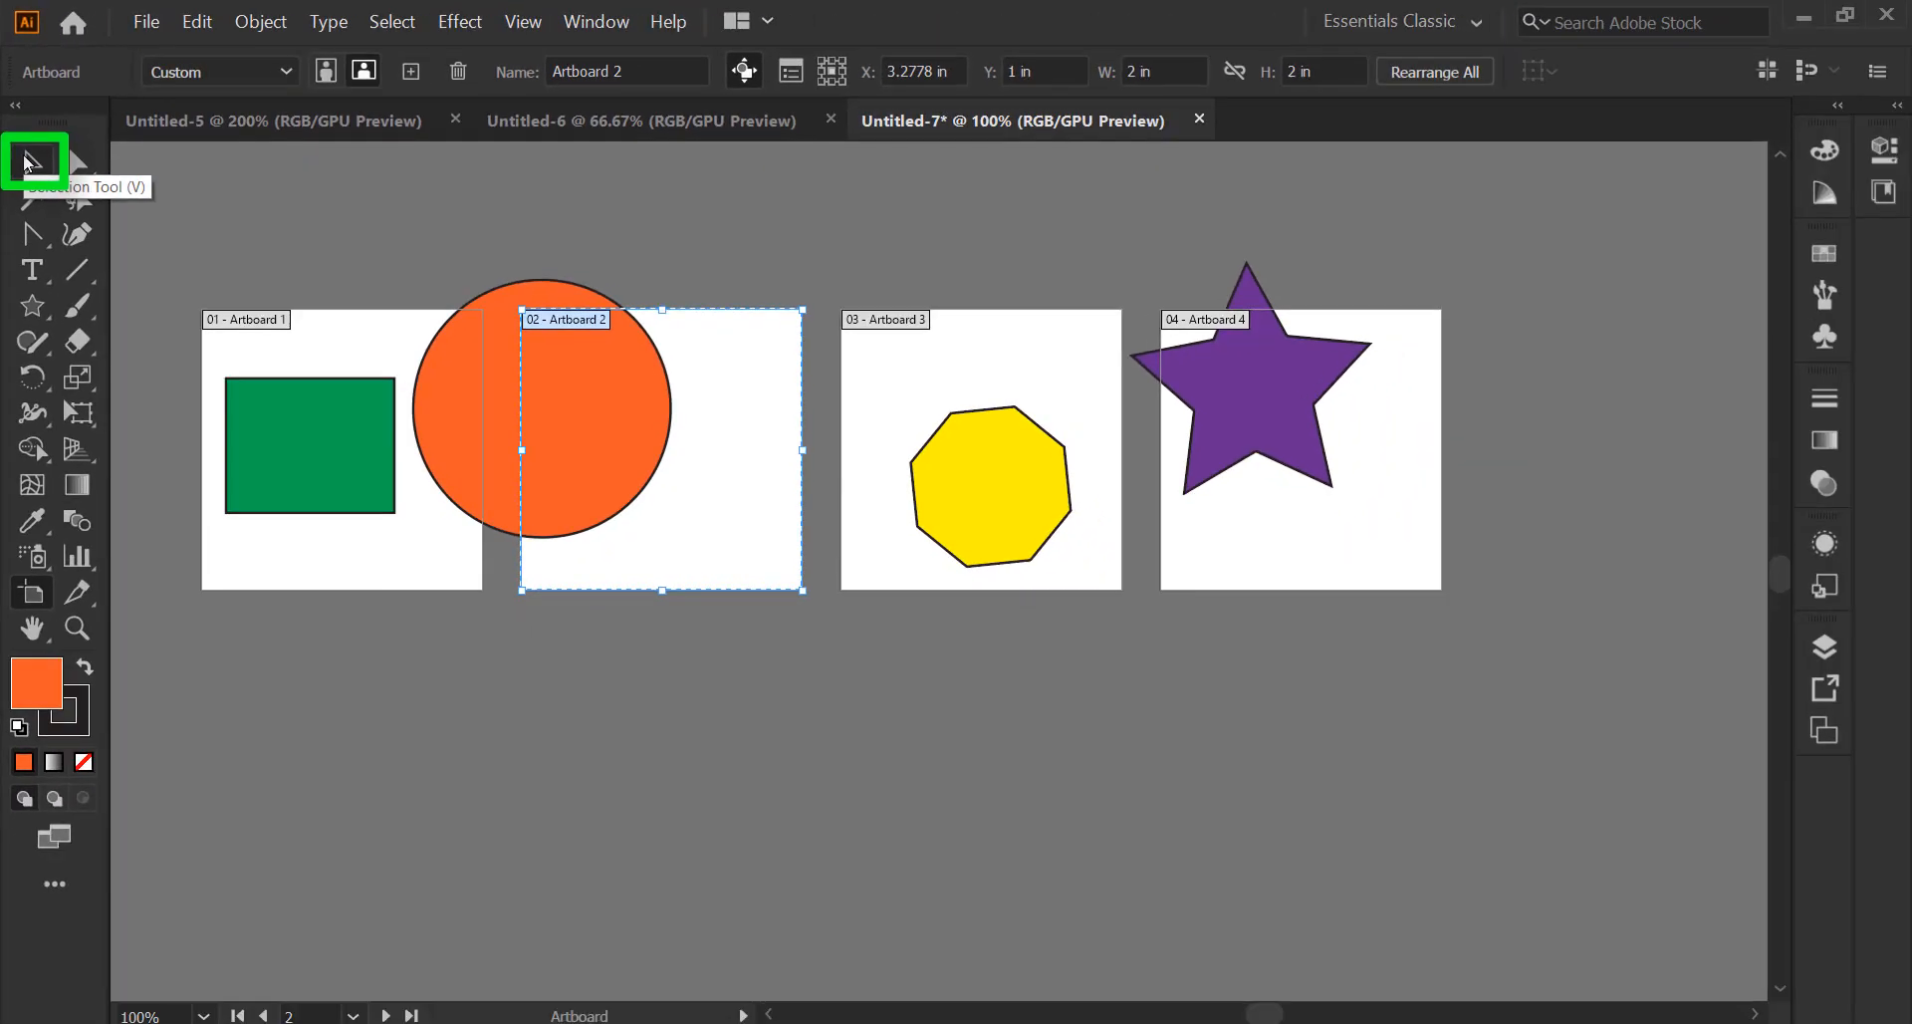
click(27, 161)
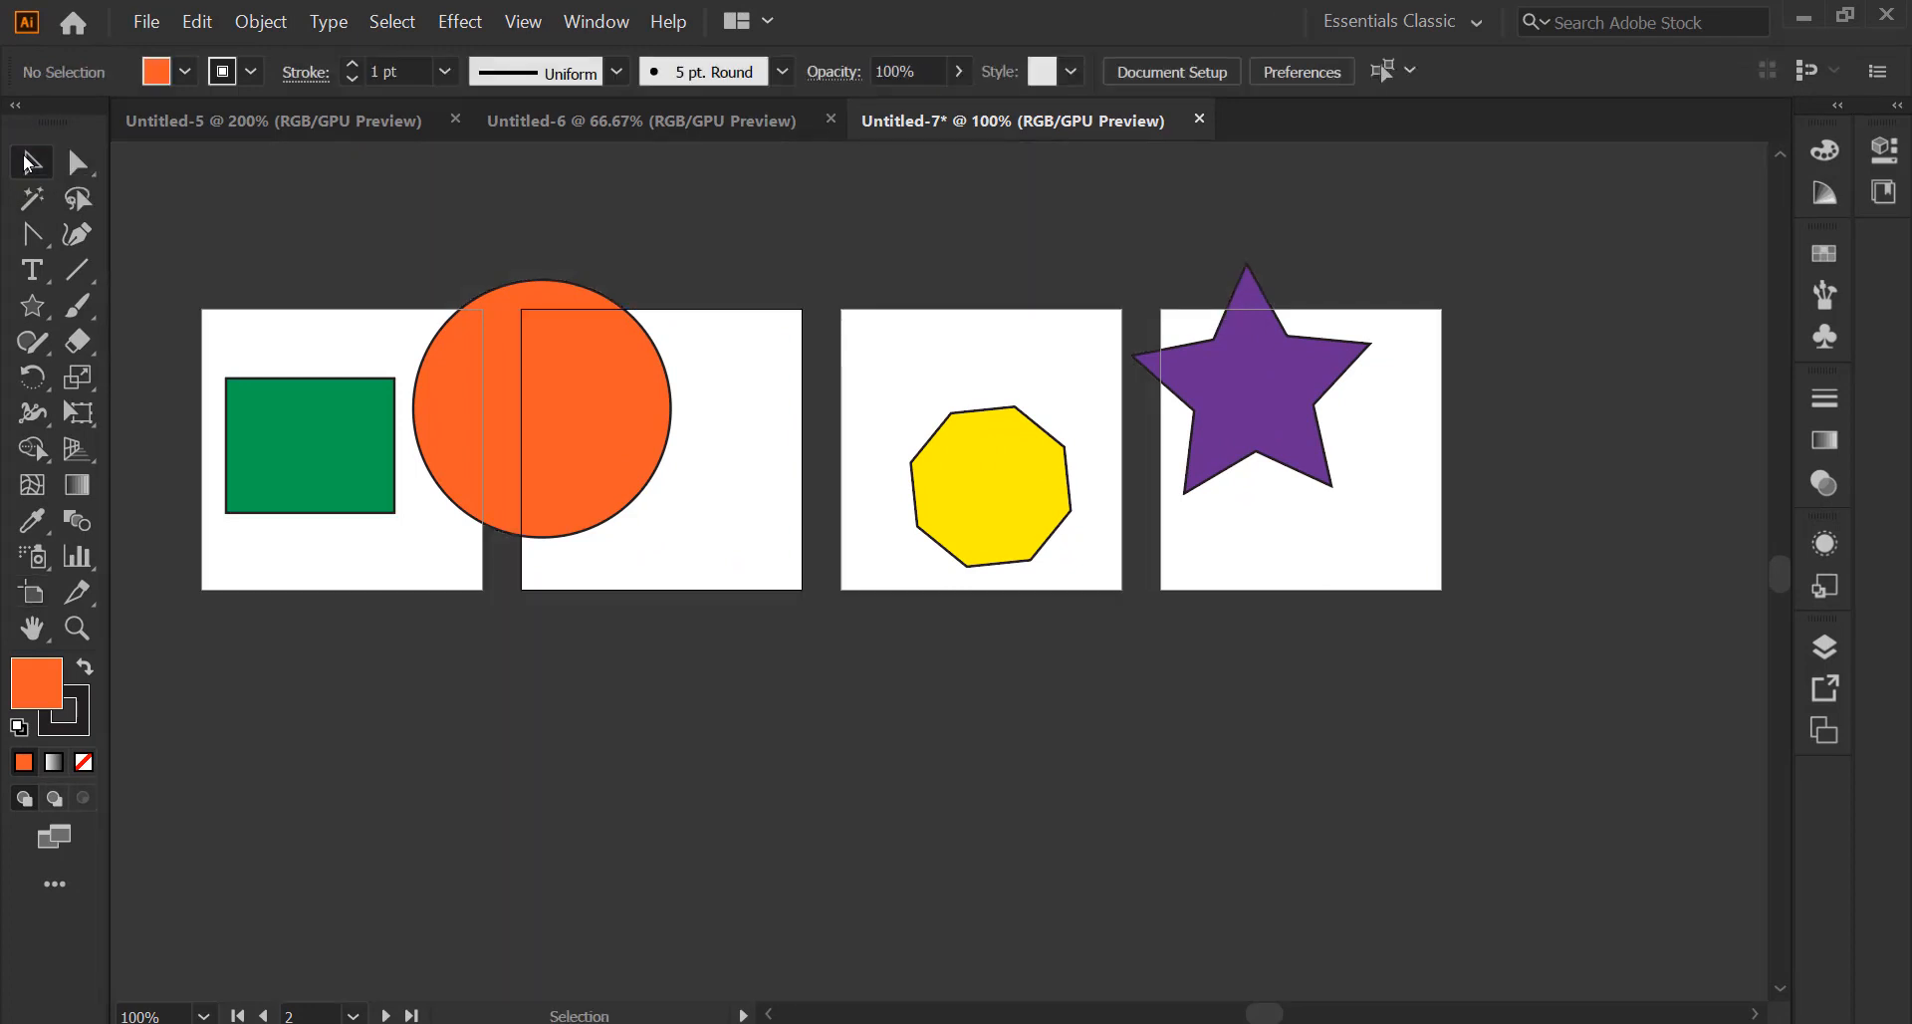
click(32, 593)
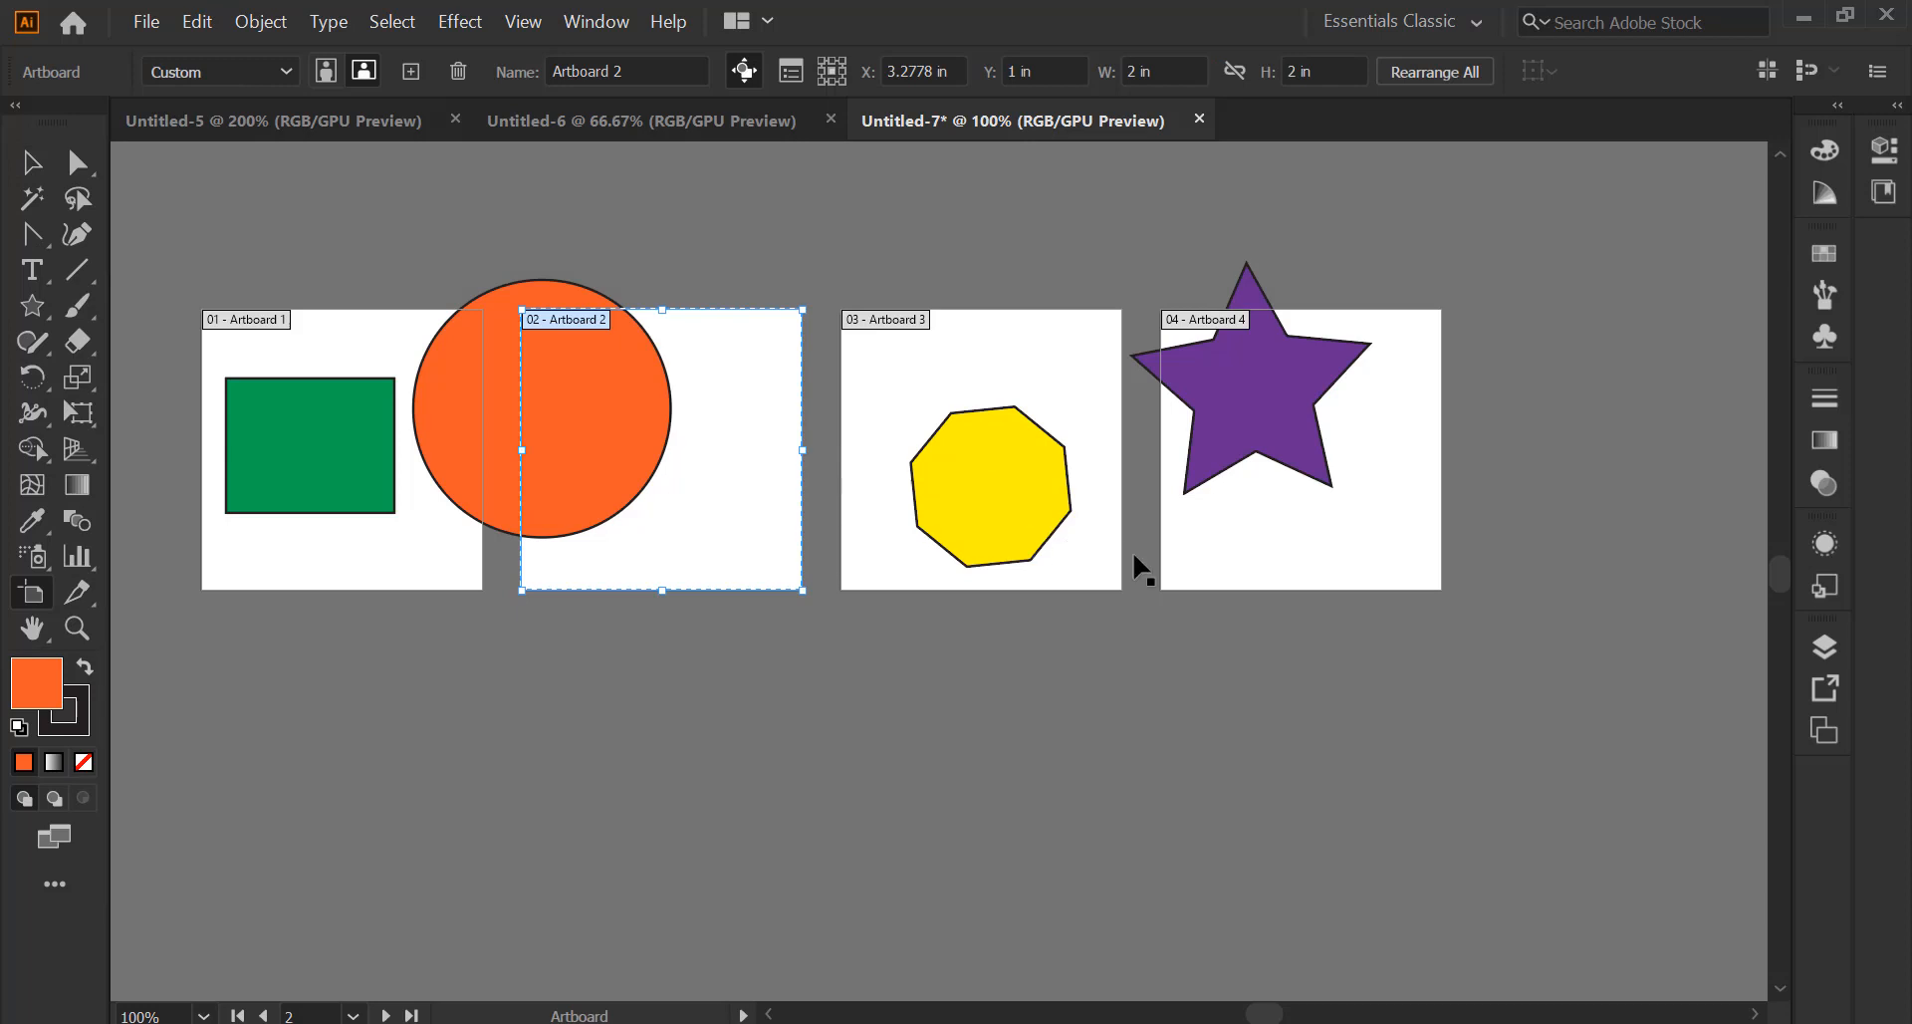
Move Artboard 4 down, Artboard 3 up and right, and nudge Artboard 2 slightly
drag(1257, 516, 1285, 837)
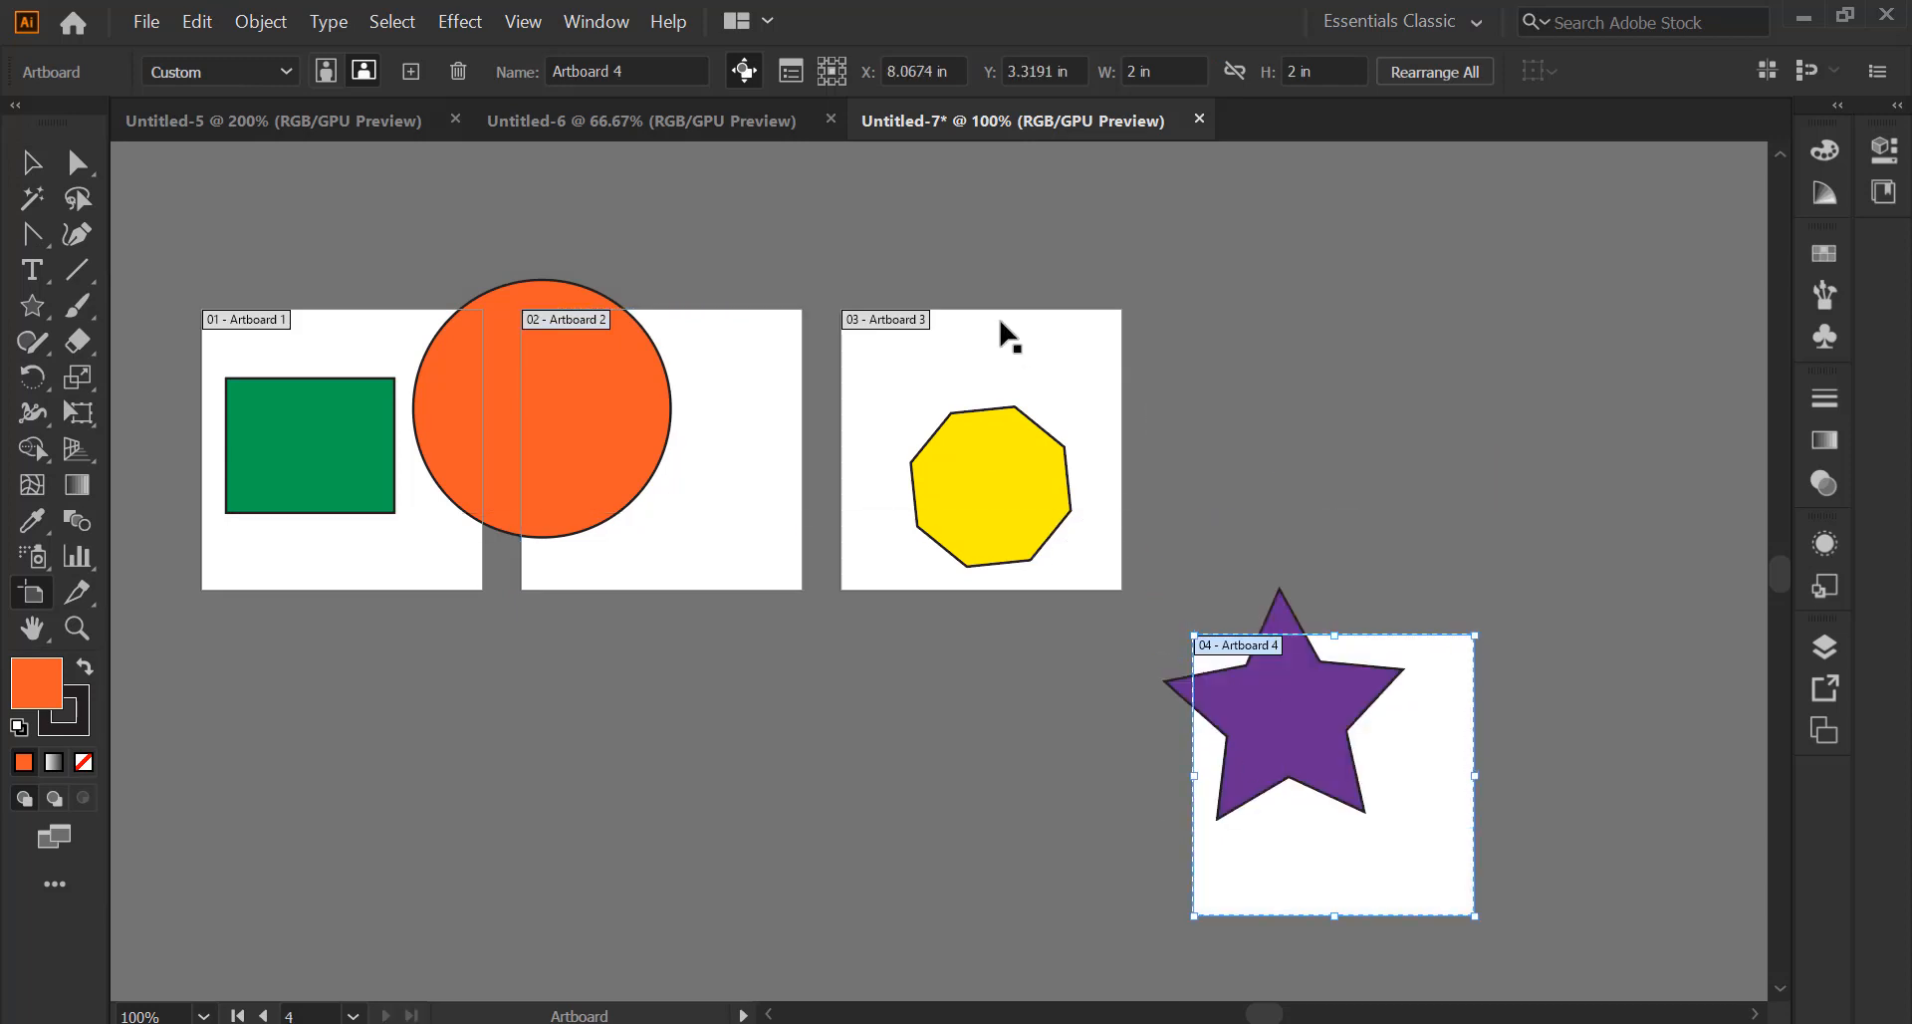
drag(990, 361, 1310, 282)
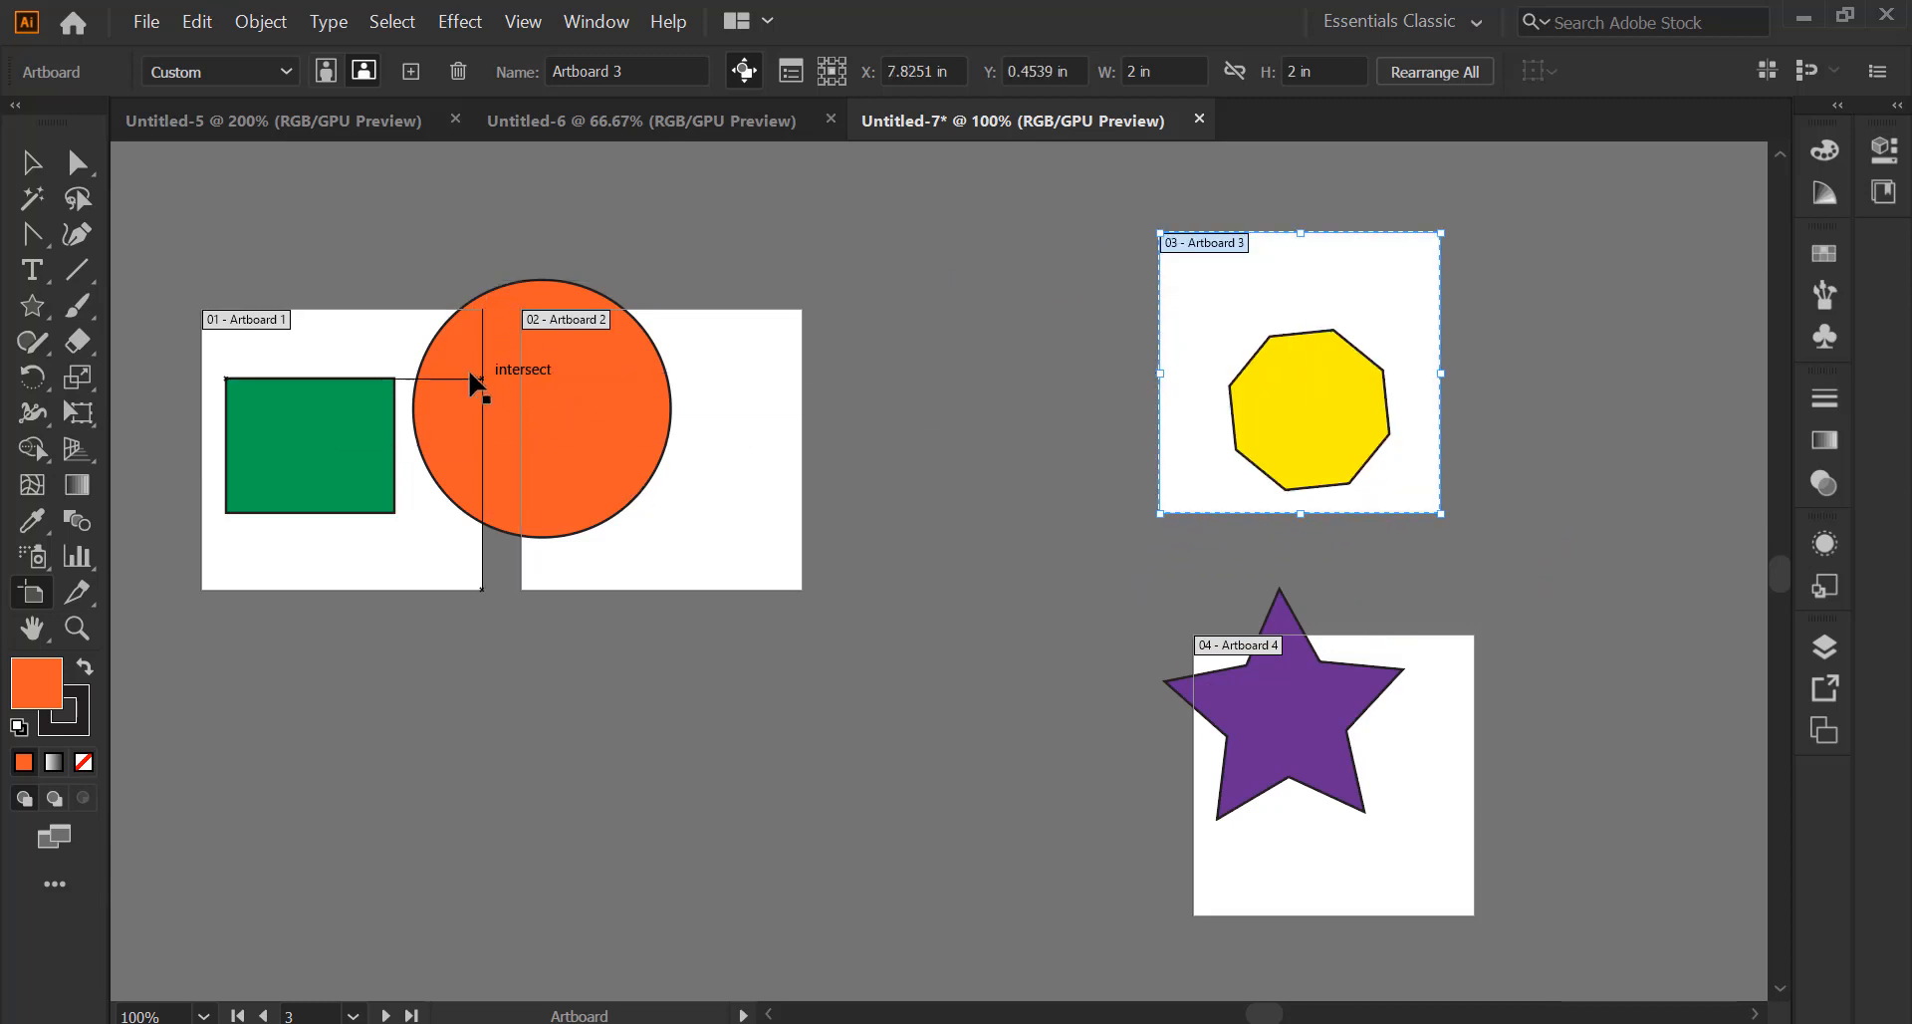
click(695, 538)
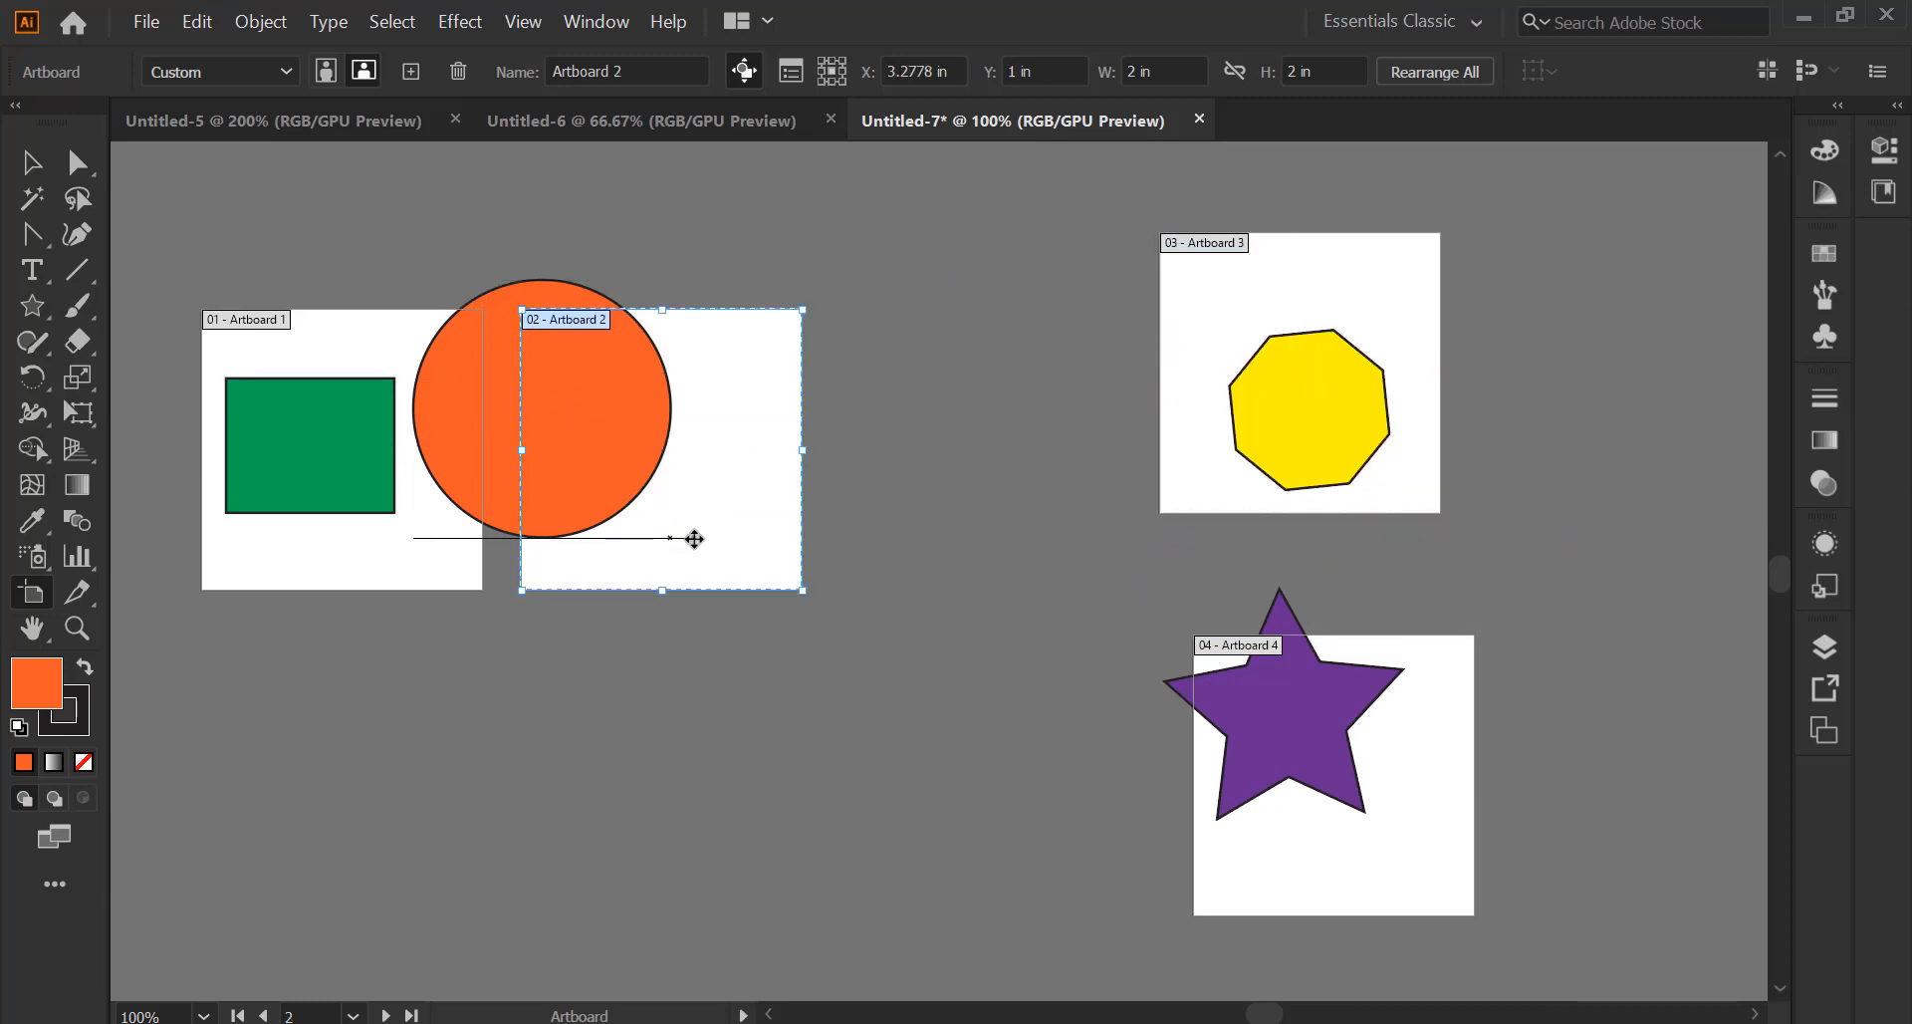
drag(694, 537, 709, 542)
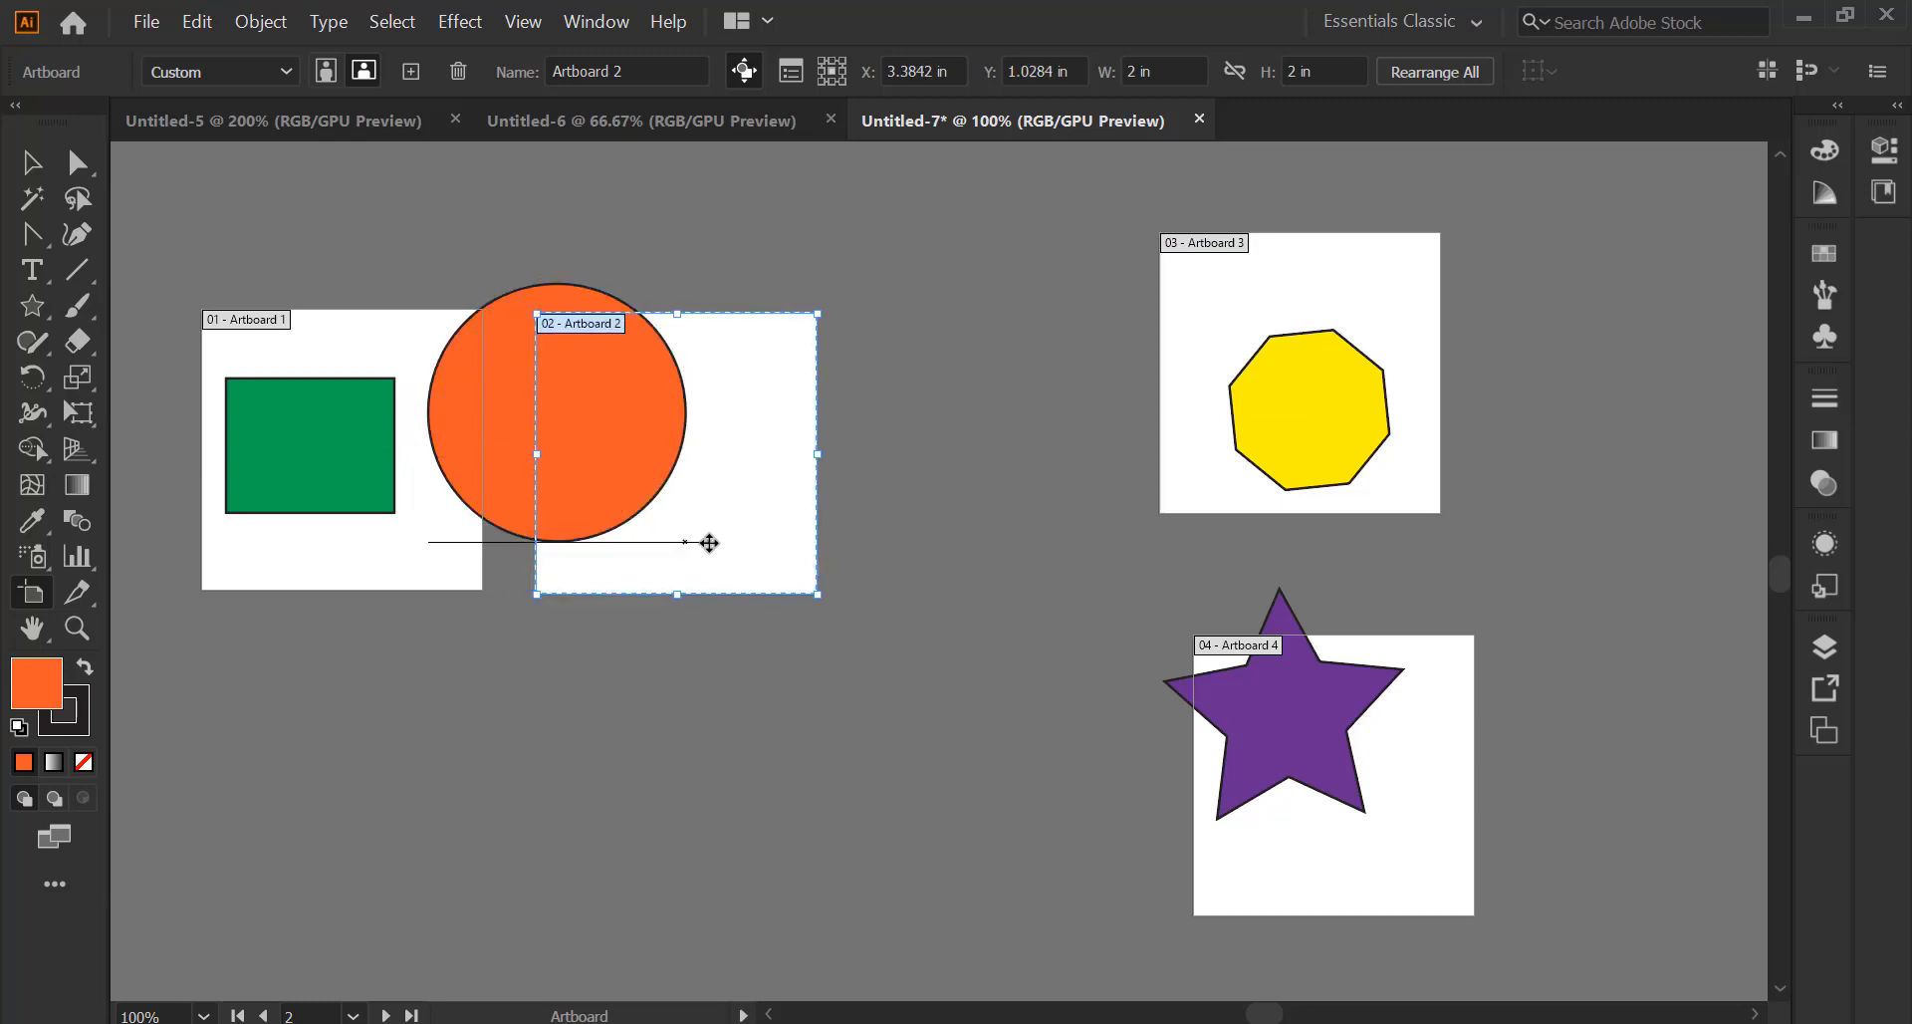
Move Artboard 1 left and Artboard 2 right, clear of the orange circle
click(397, 555)
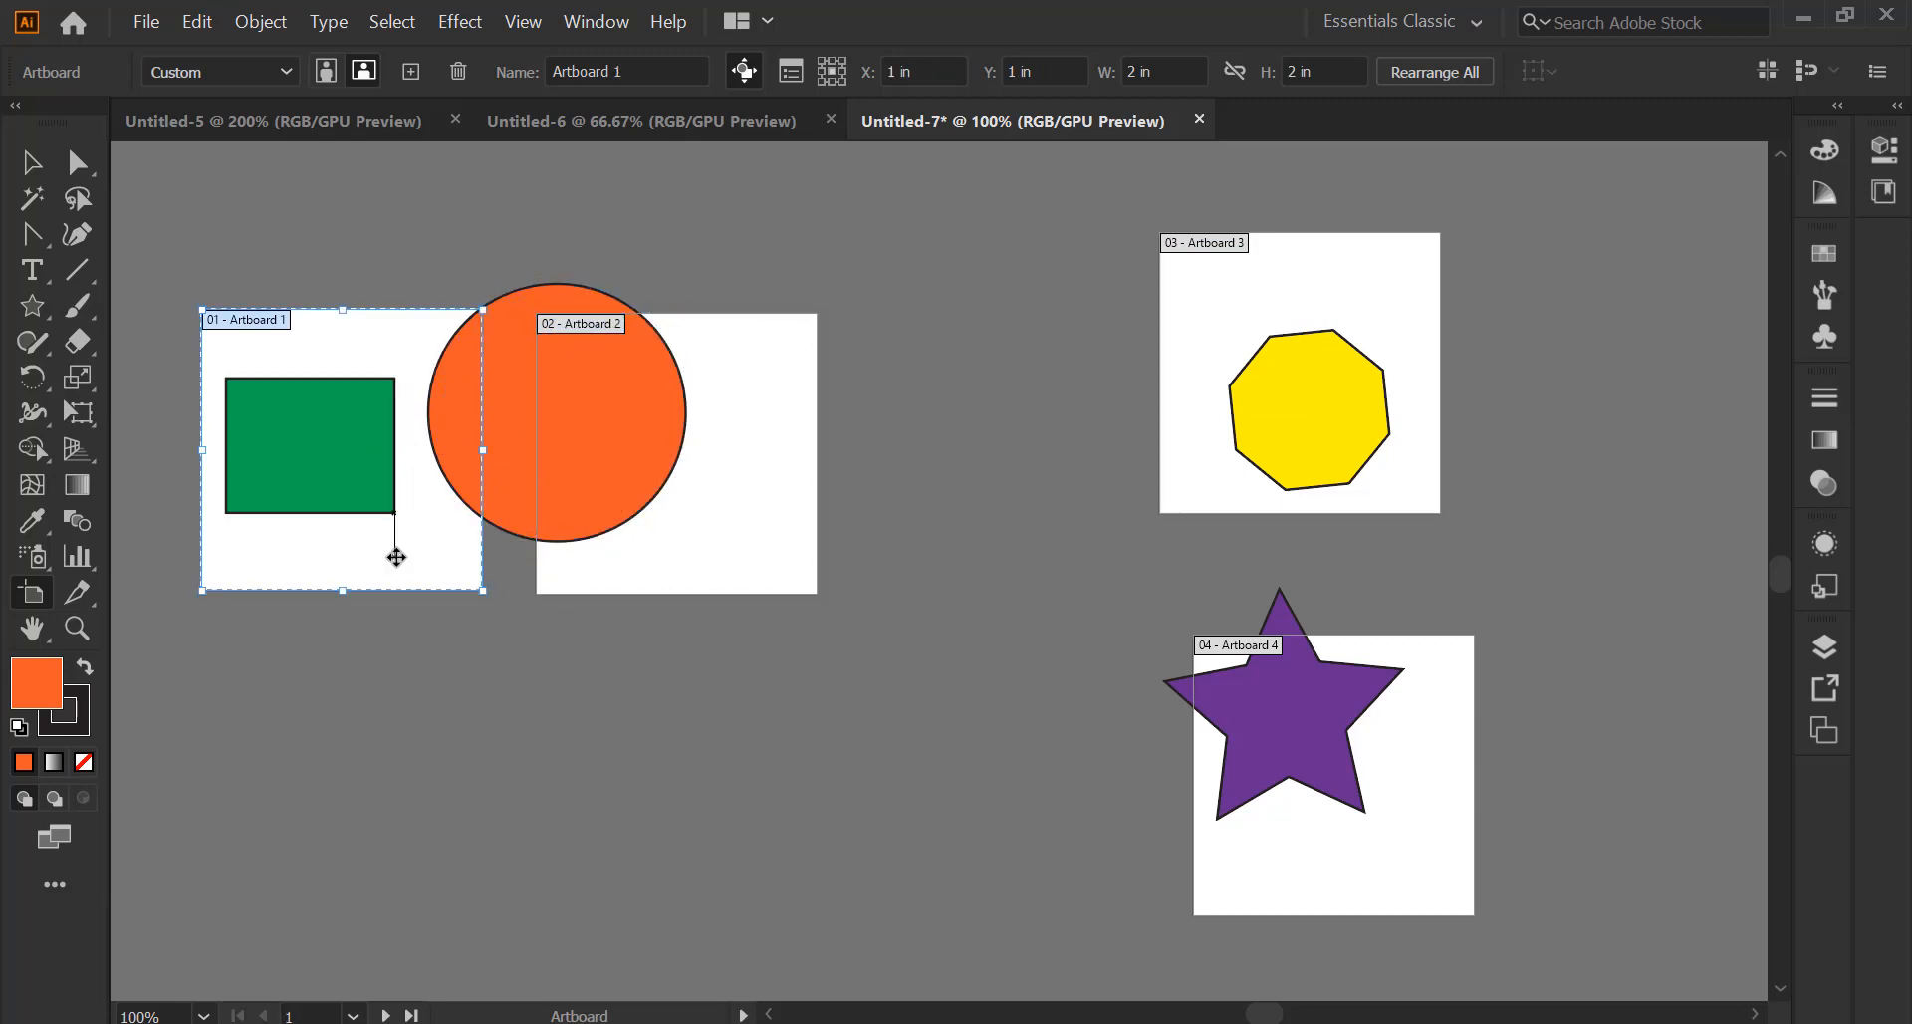
drag(418, 544, 297, 571)
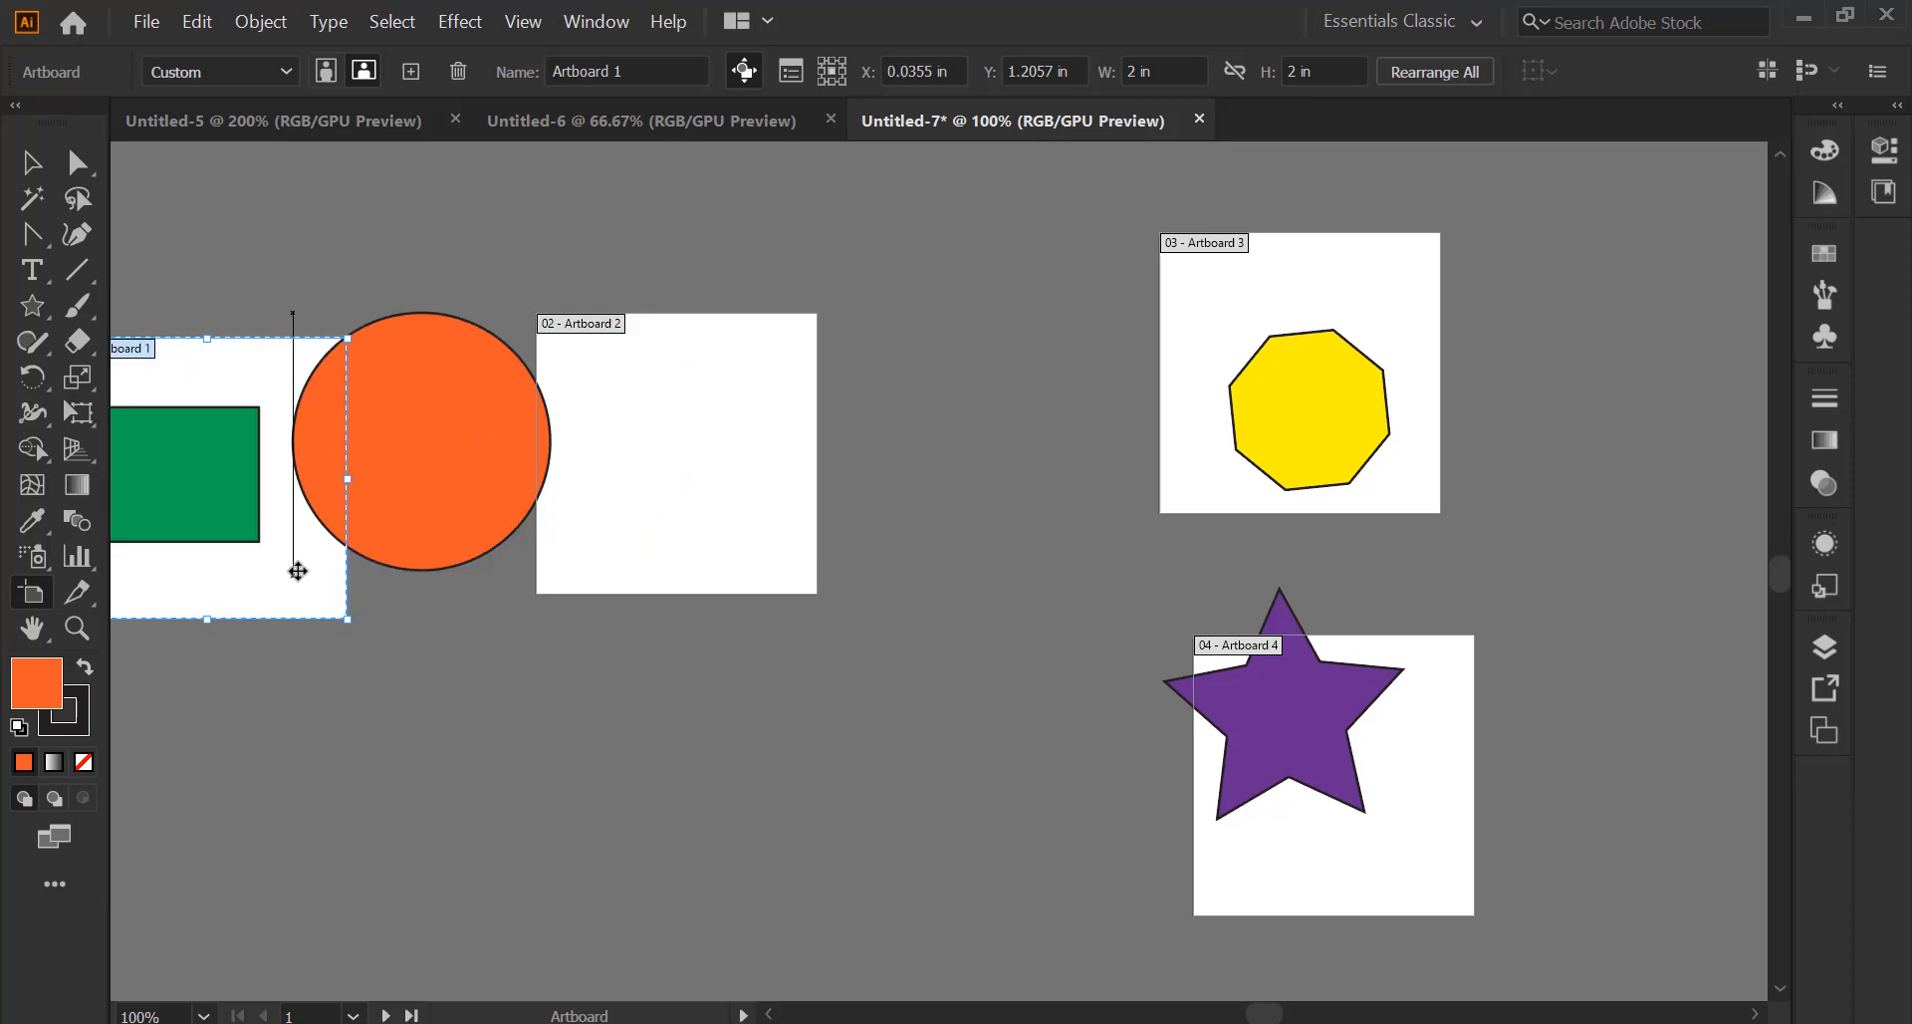
drag(642, 513, 746, 502)
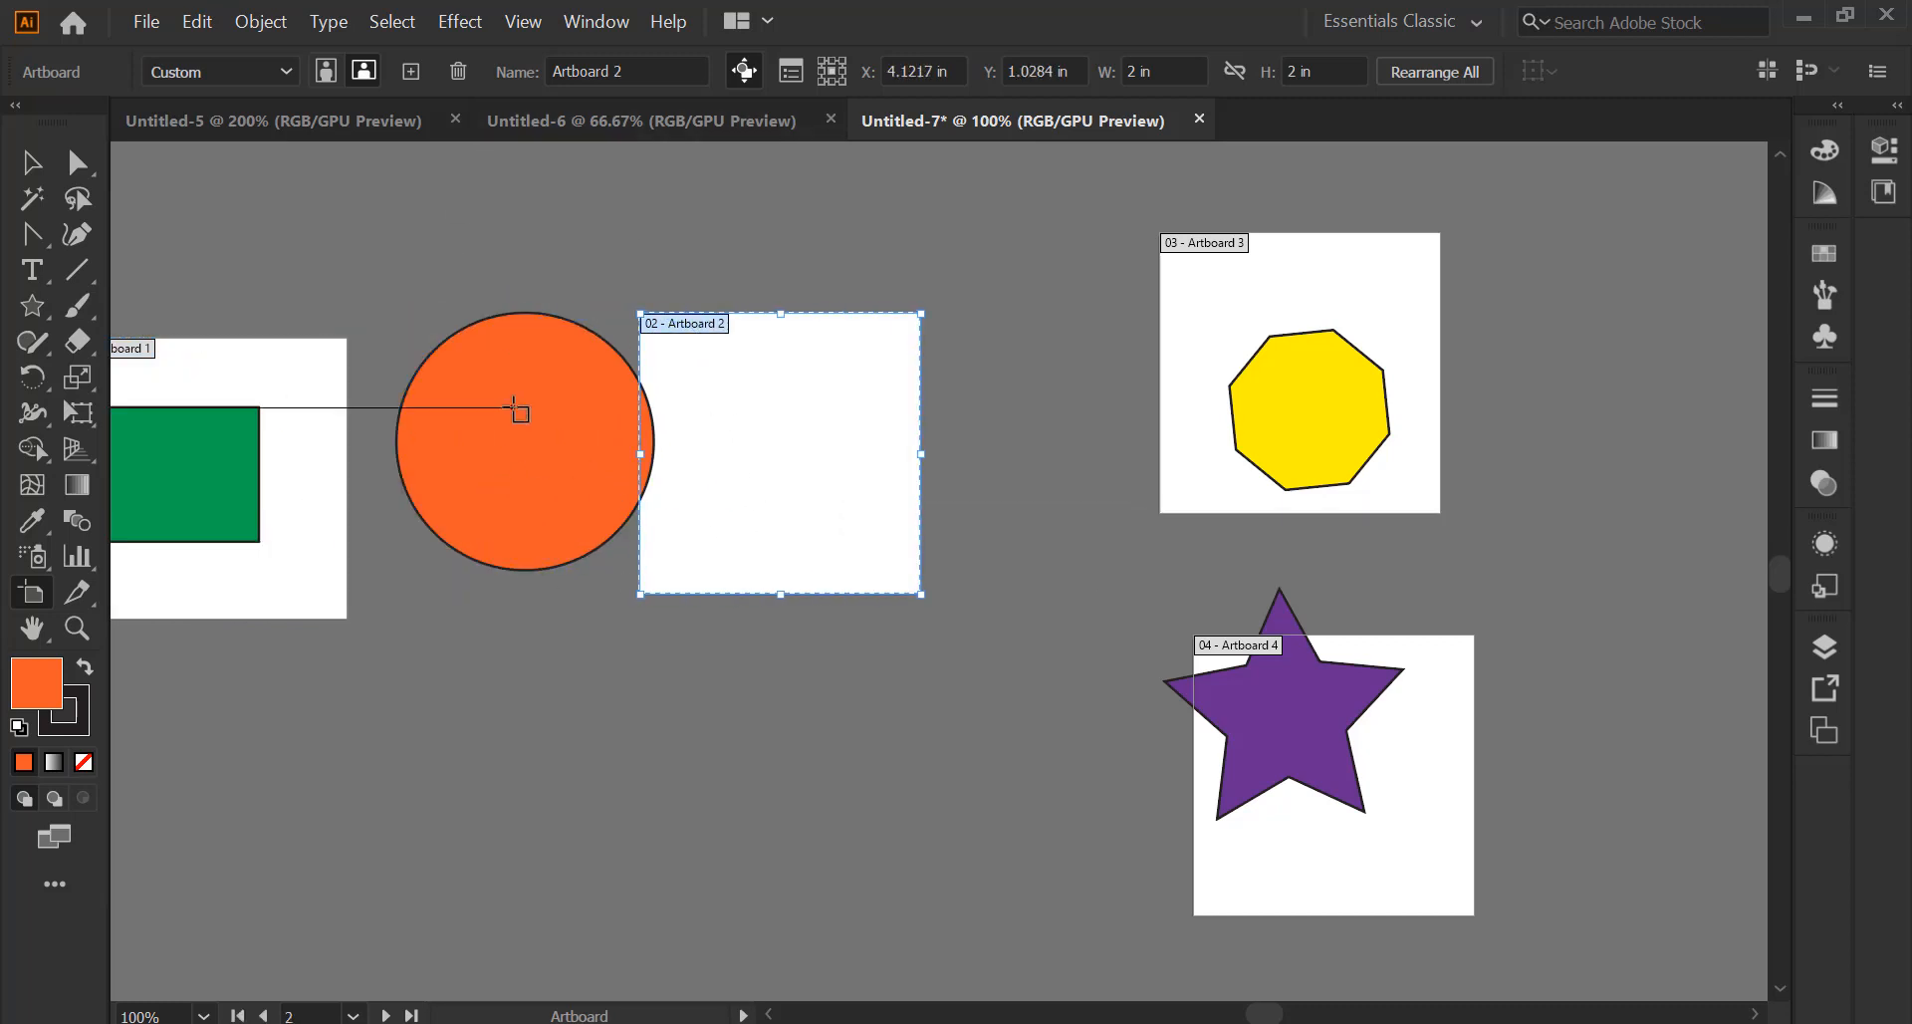
scroll(518, 408, down, 3)
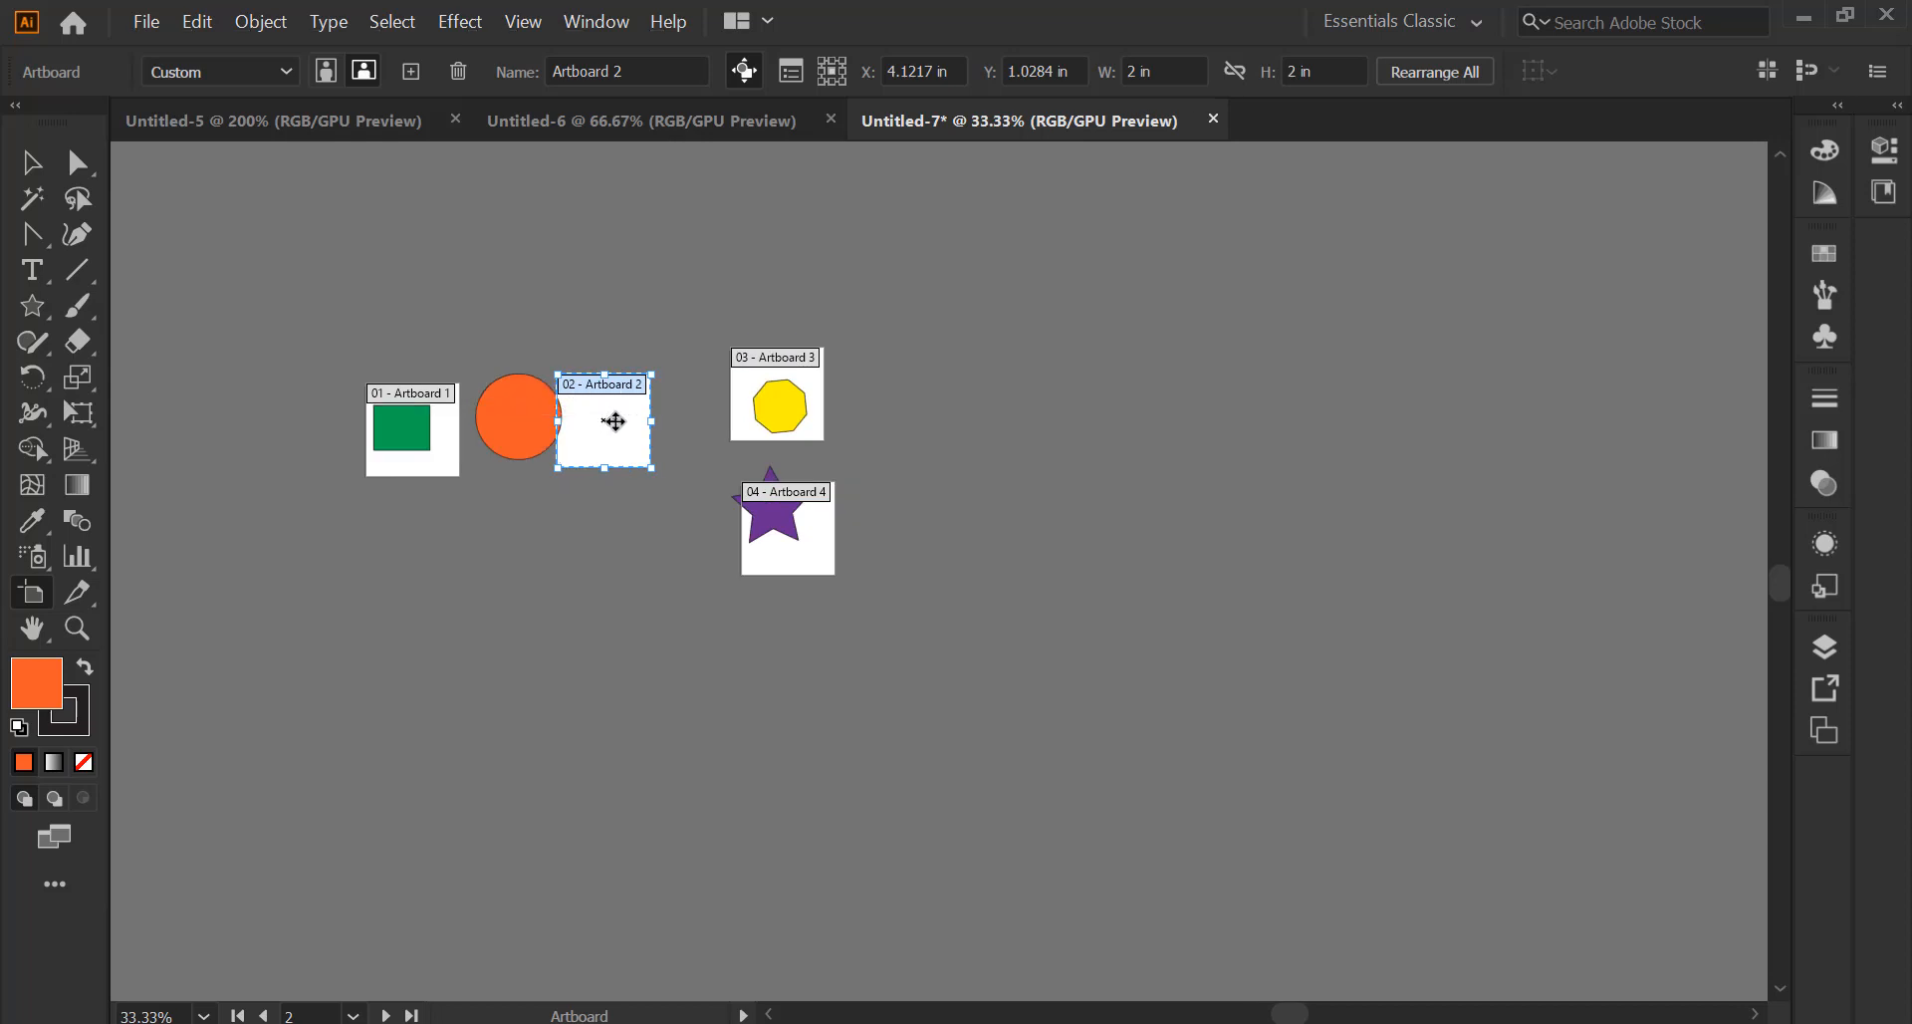
scroll(614, 423, up, 3)
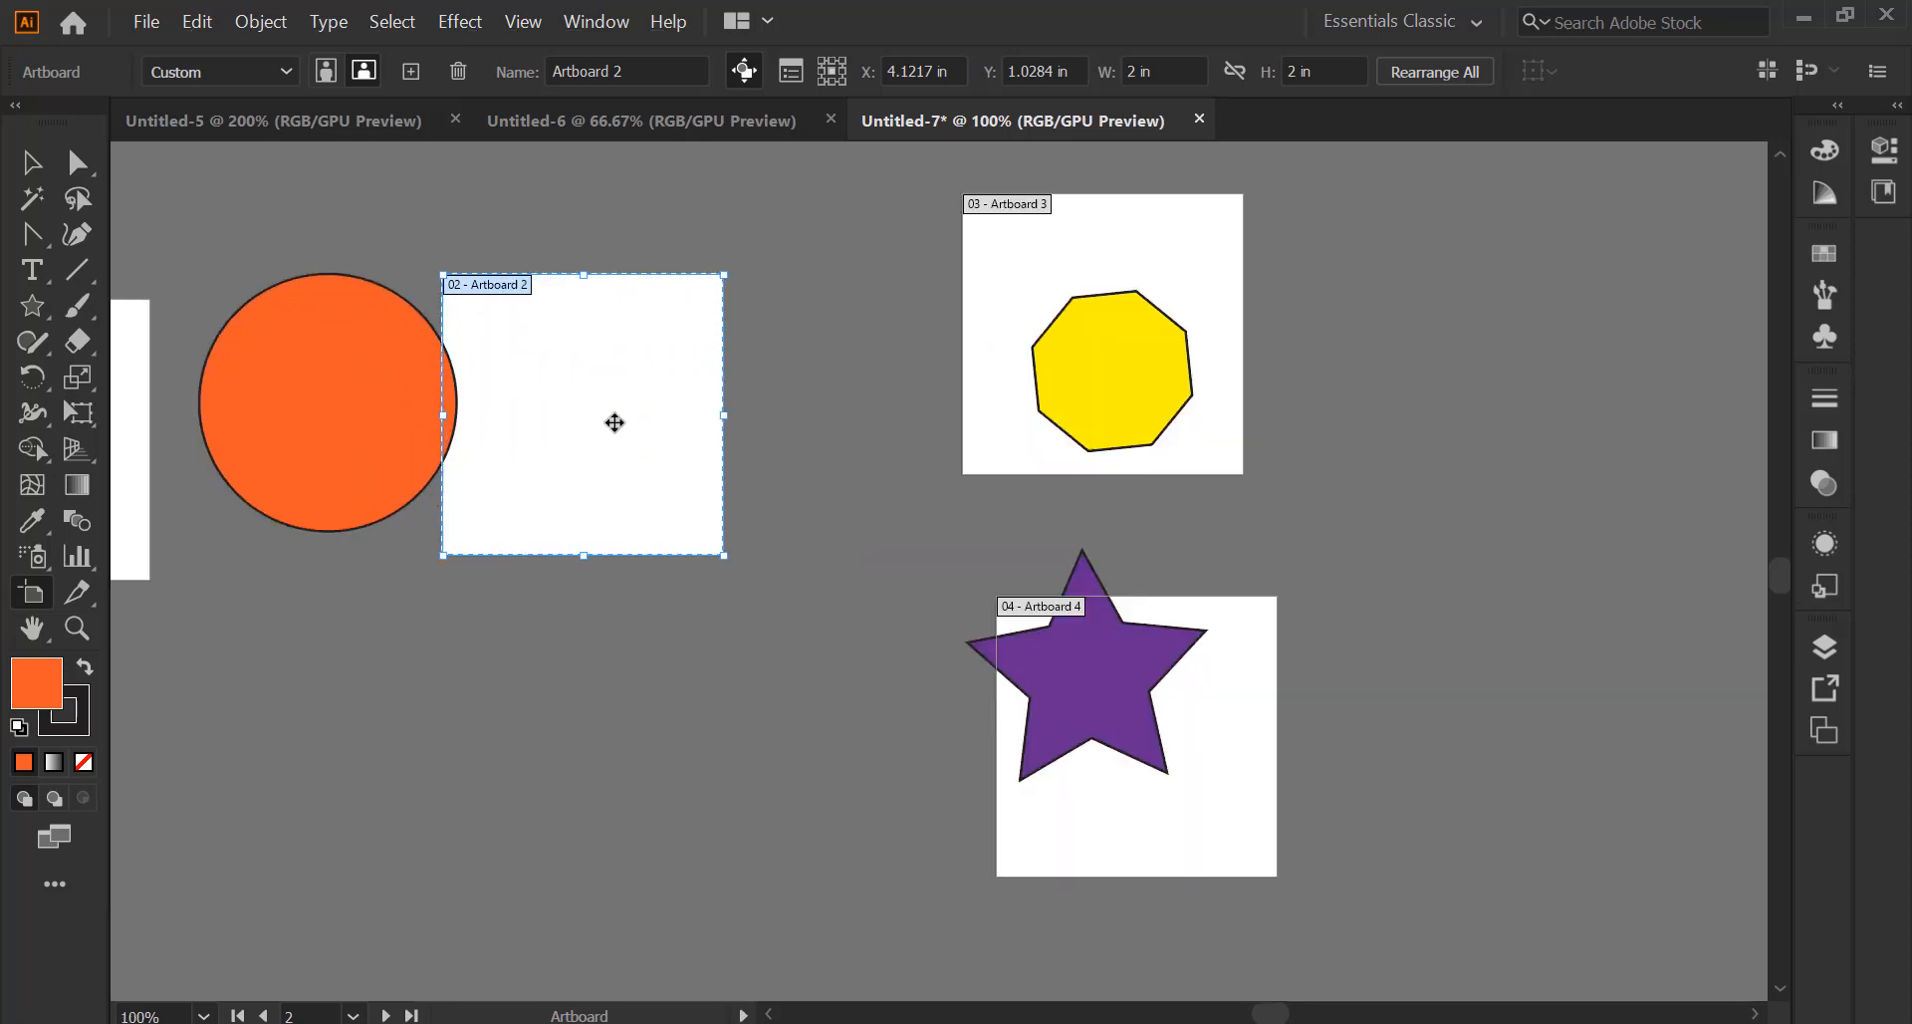
Delete the empty Artboard 2 and select the orange circle
key(Delete)
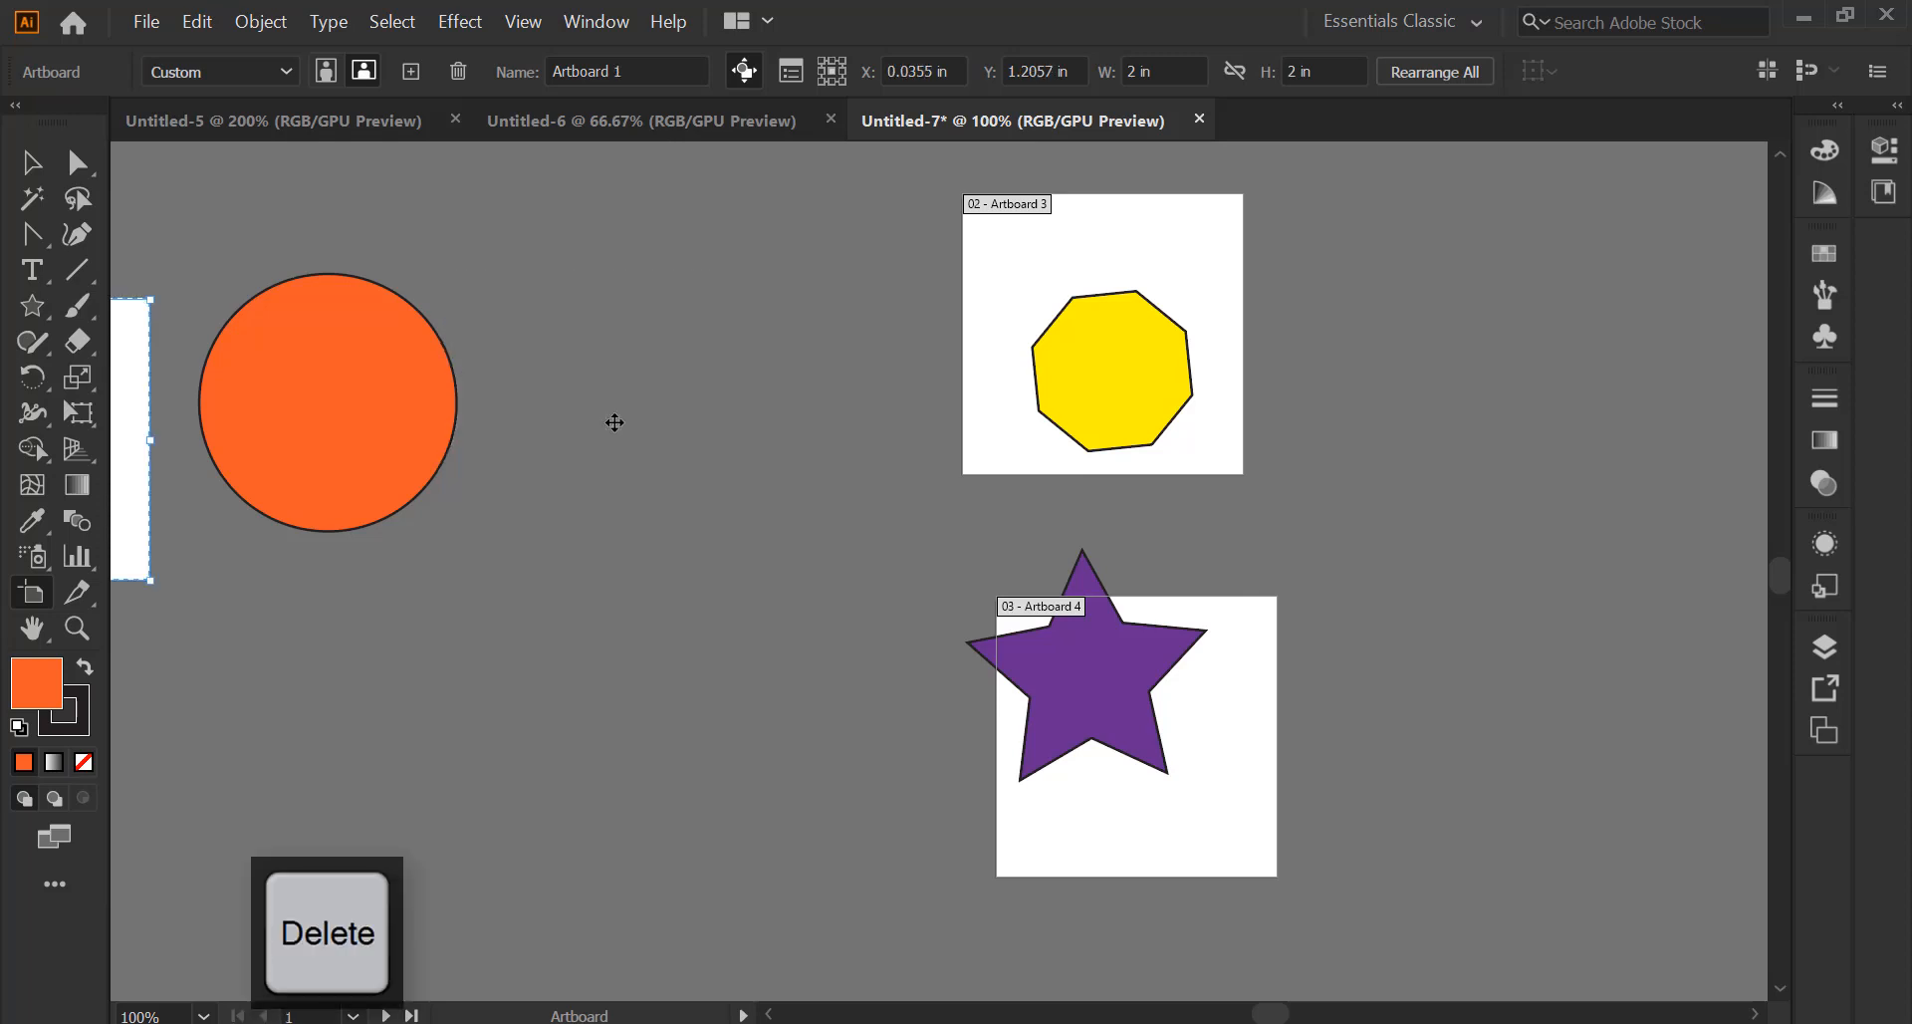
click(27, 178)
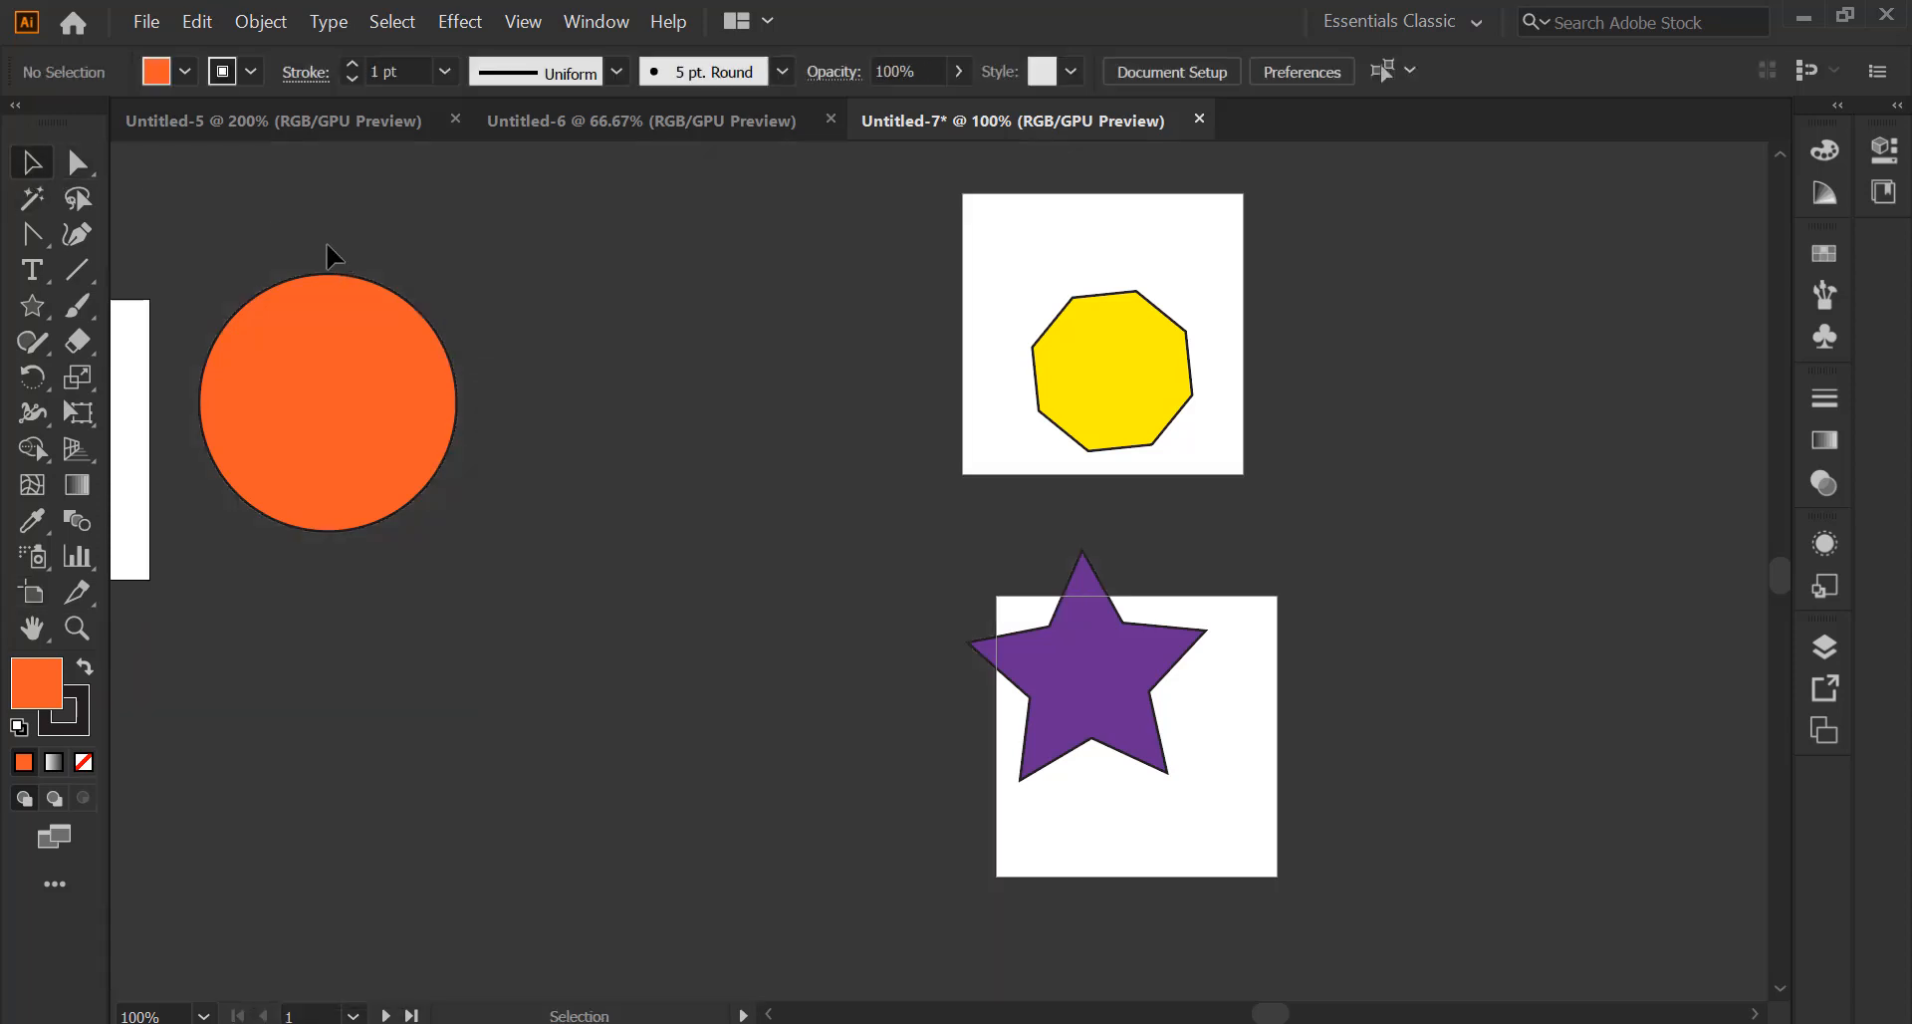
click(383, 333)
Pan and zoom to bring the green rectangle's artboard into view, back in artboard editing
key(space)
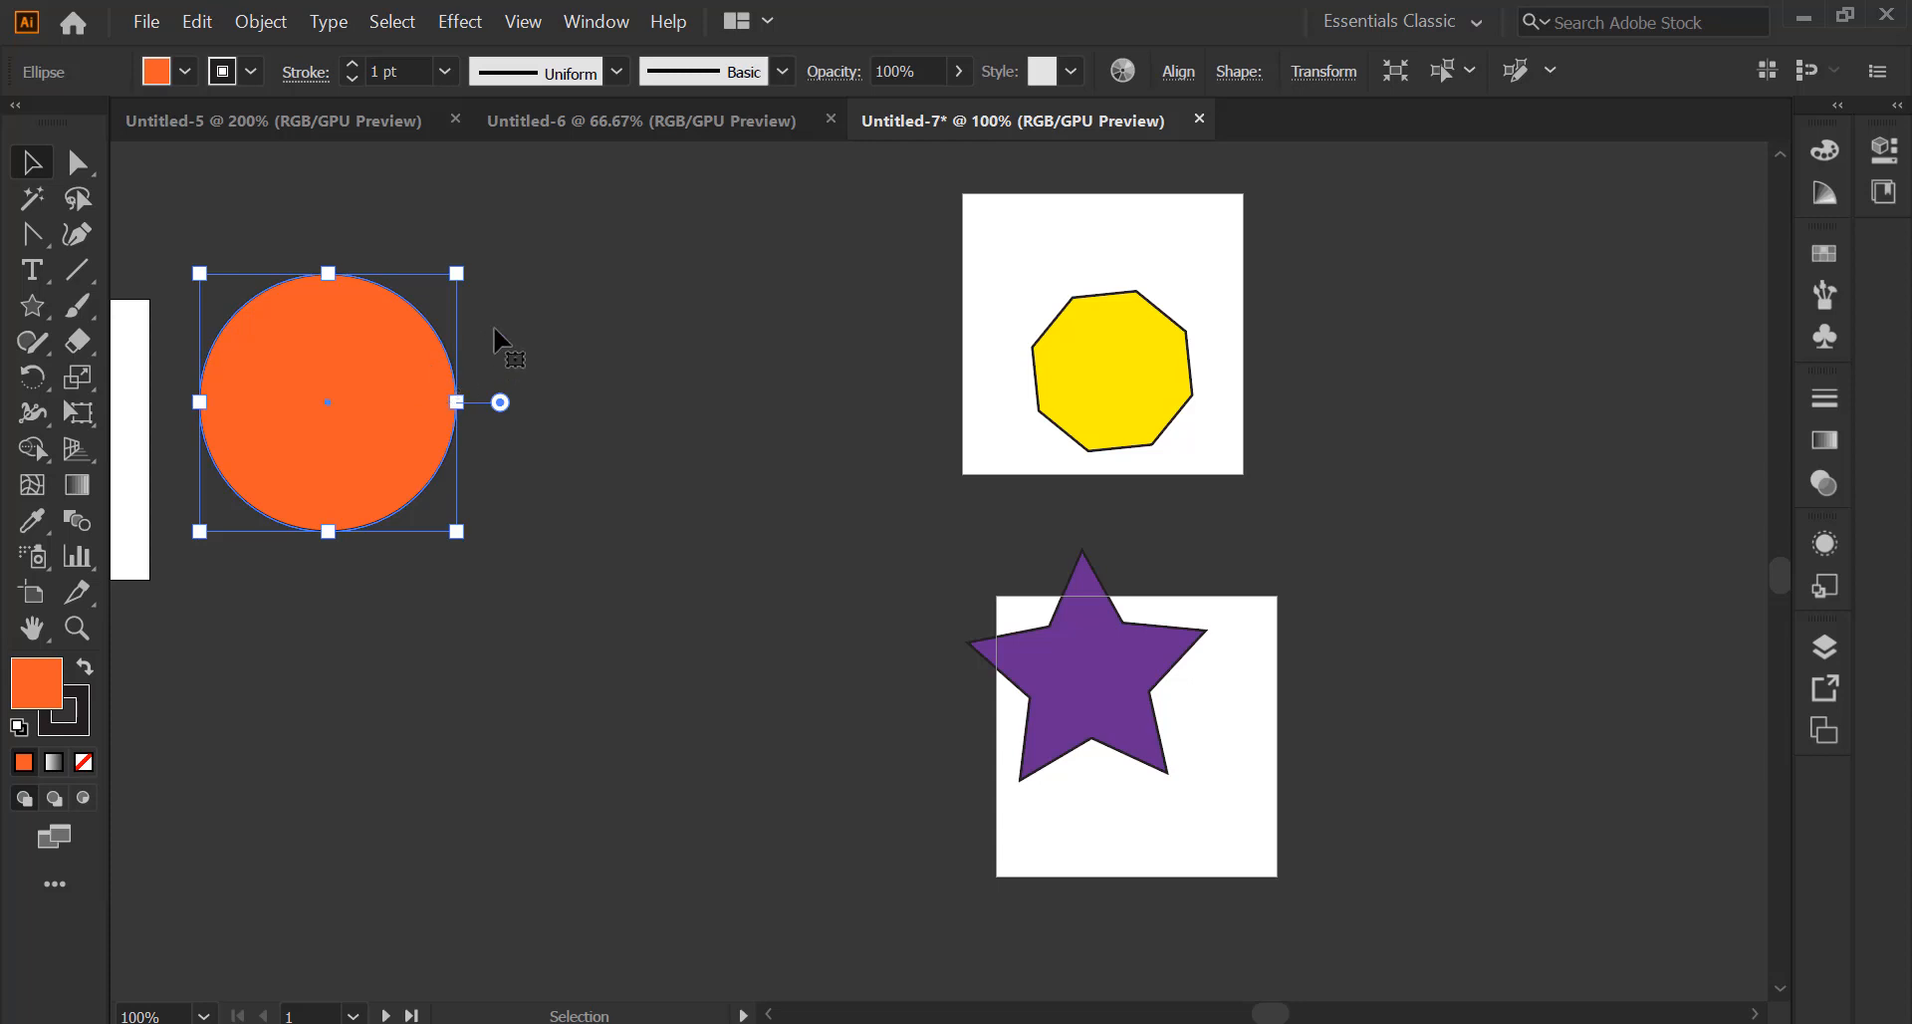
key(space)
drag(494, 325, 917, 324)
scroll(916, 348, down, 4)
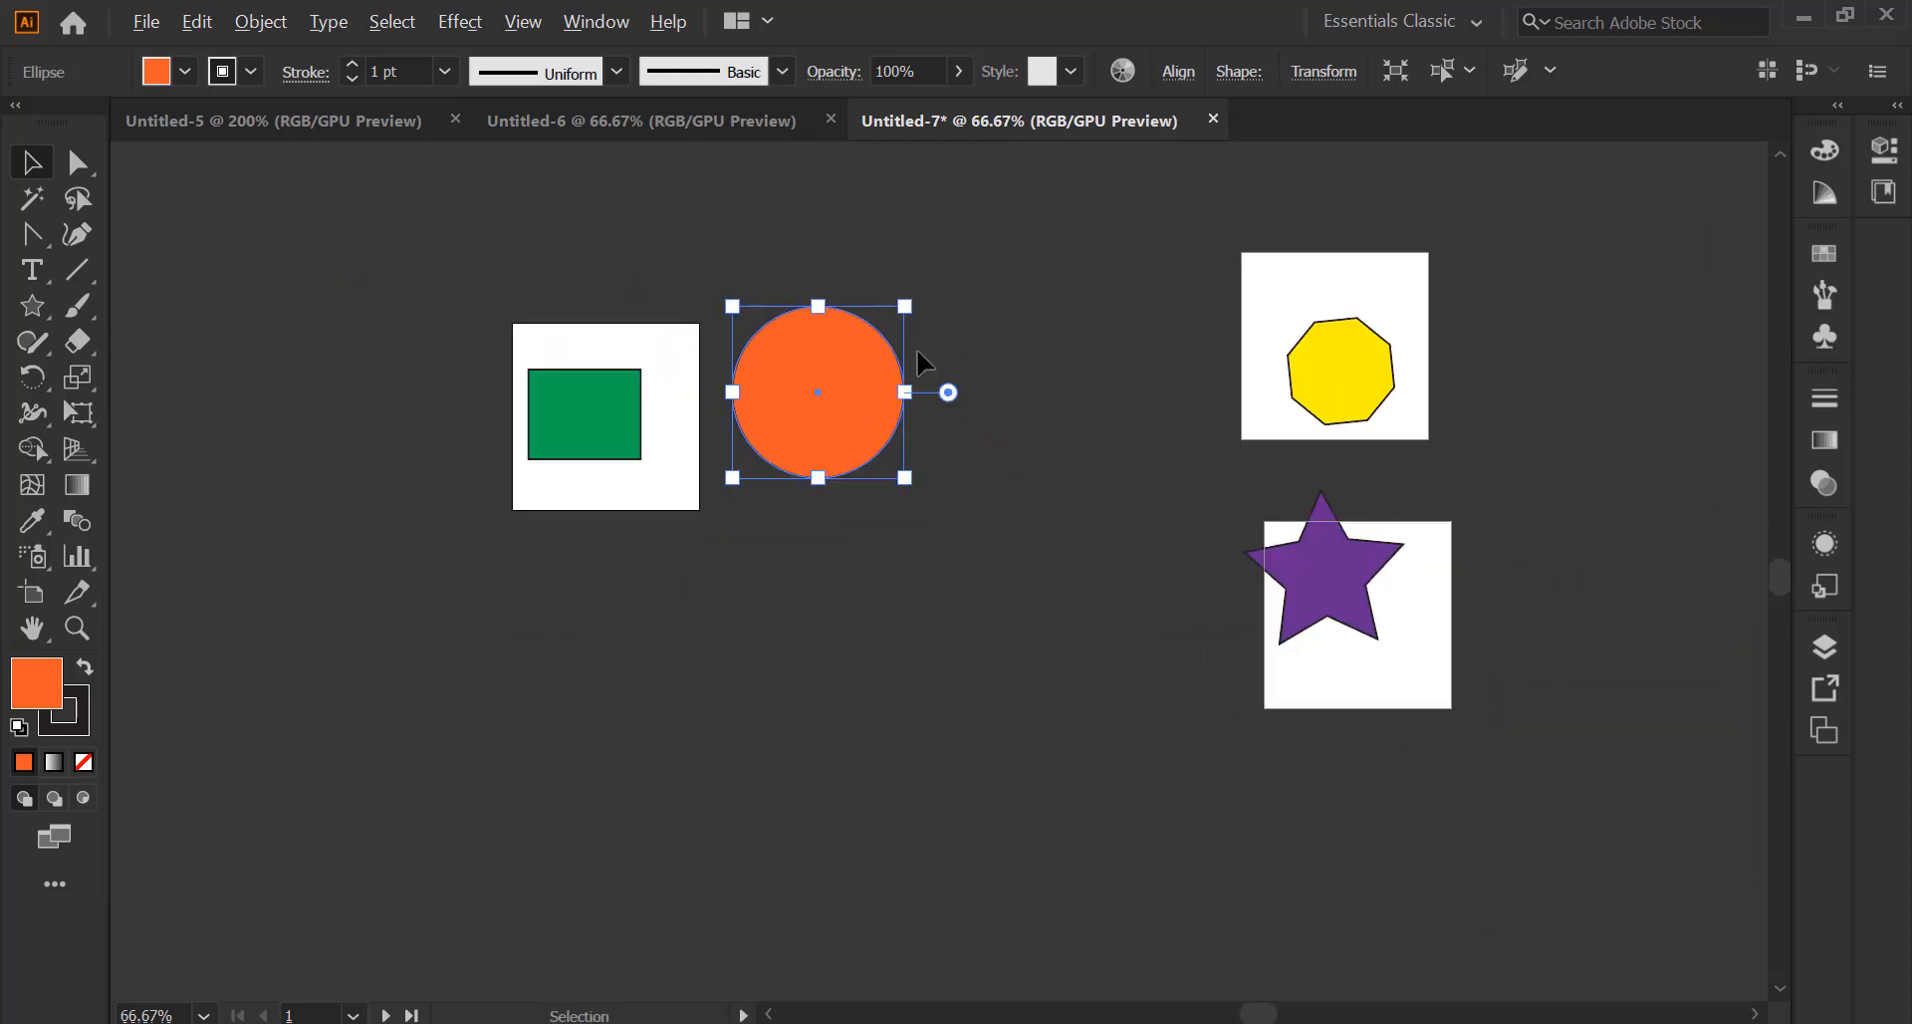
scroll(917, 350, down, 1)
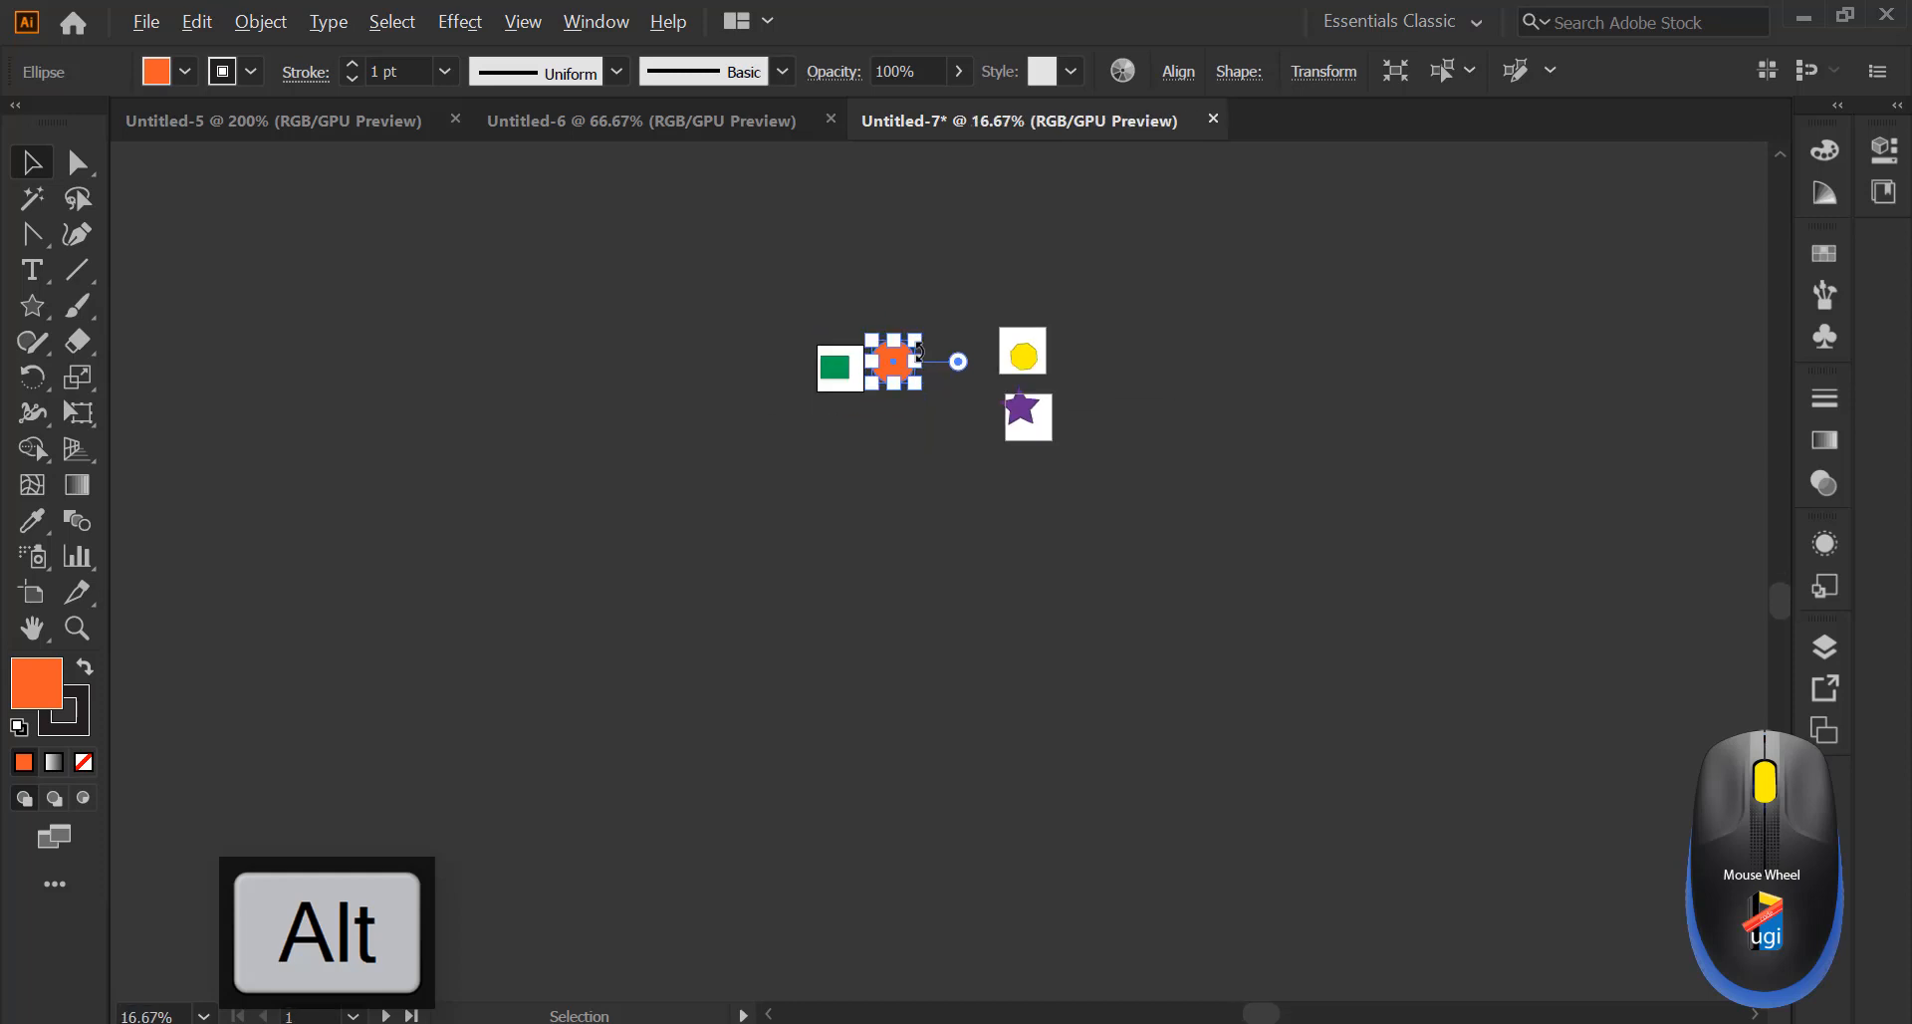
alt+scroll(917, 350, up, 3)
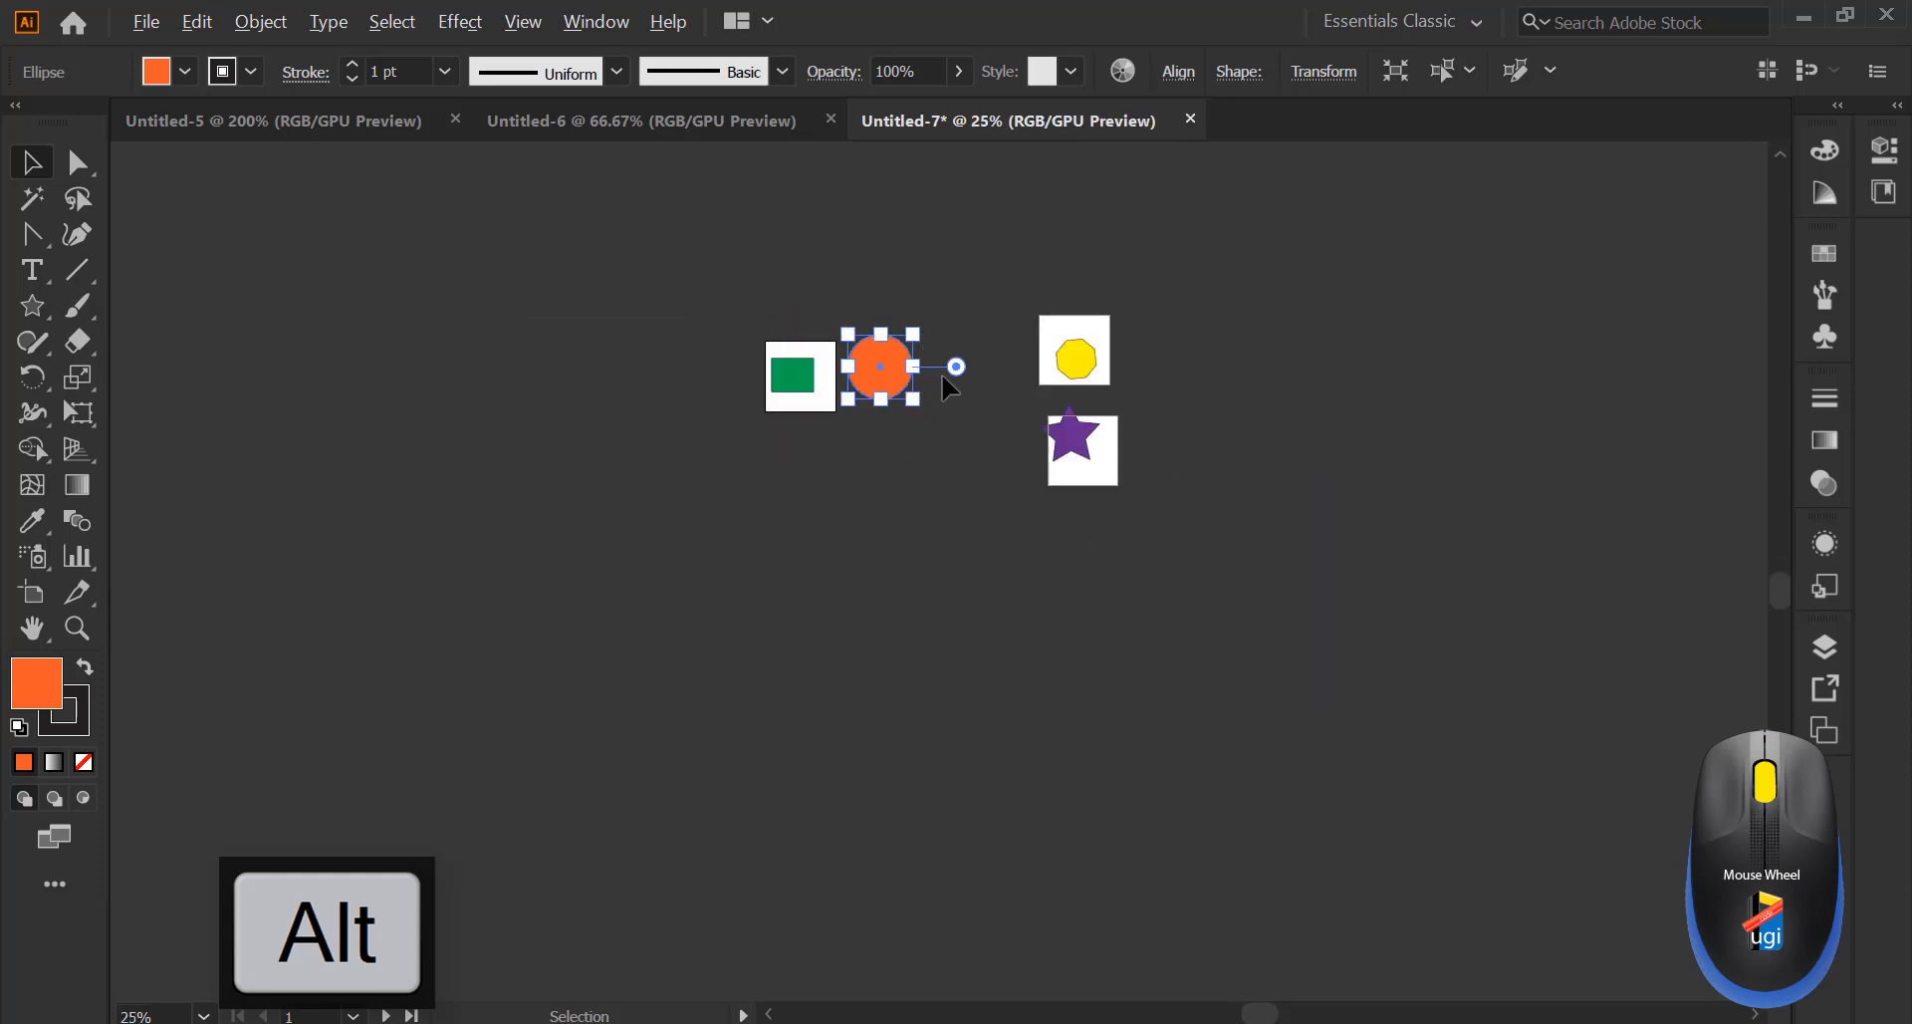
alt+scroll(943, 375, up, 2)
alt+scroll(943, 376, up, 1)
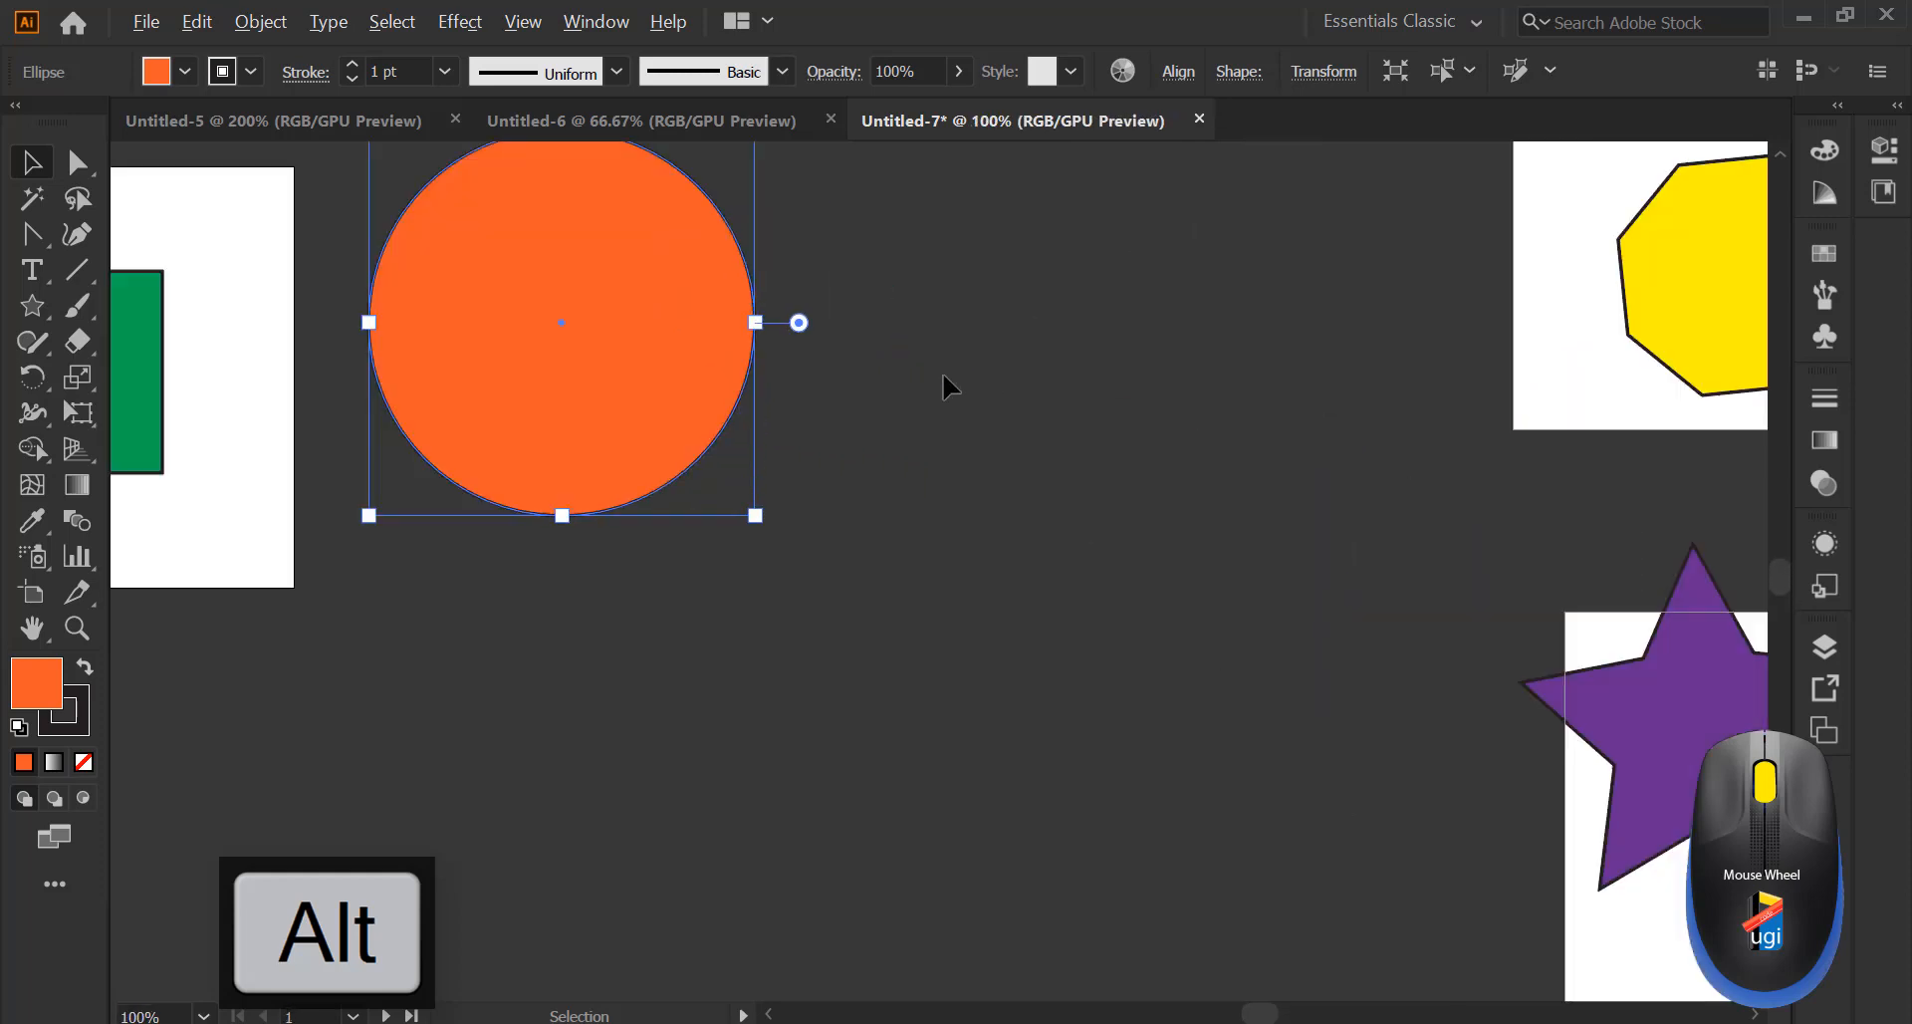
alt+scroll(943, 376, down, 1)
scroll(942, 372, up, 3)
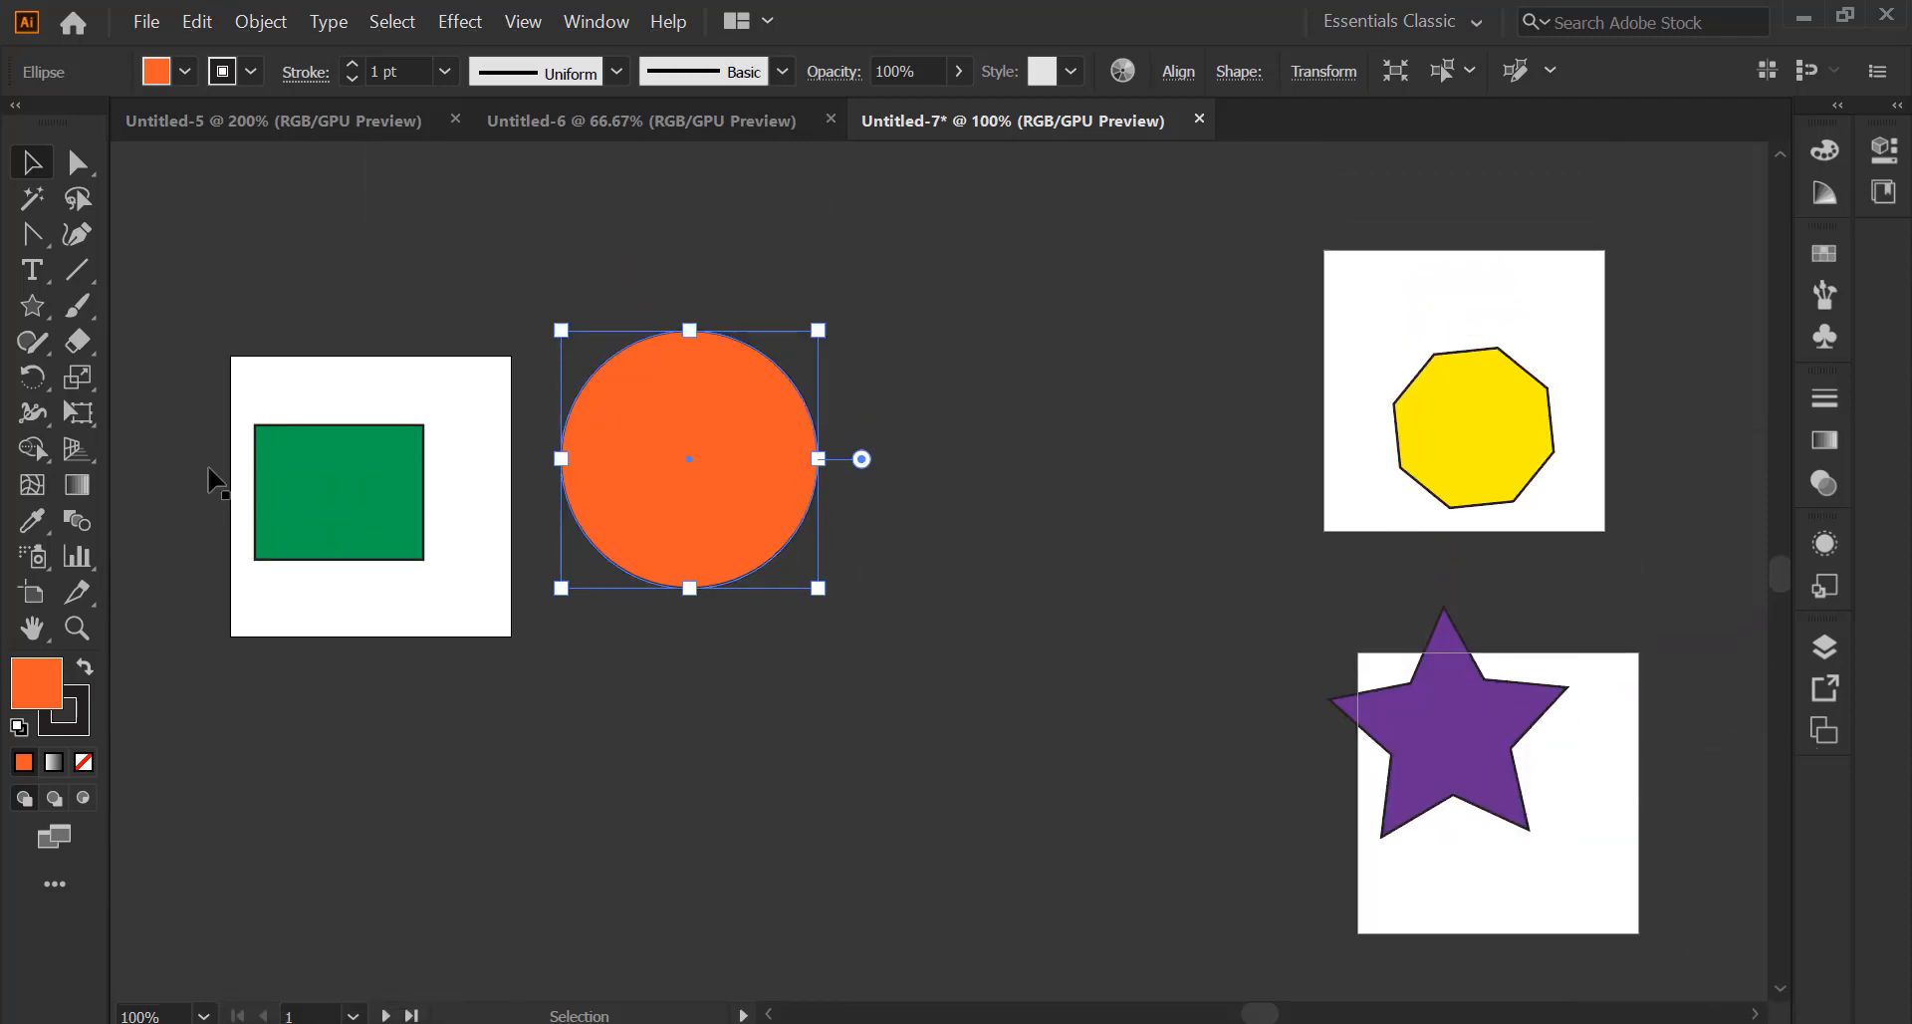
click(40, 594)
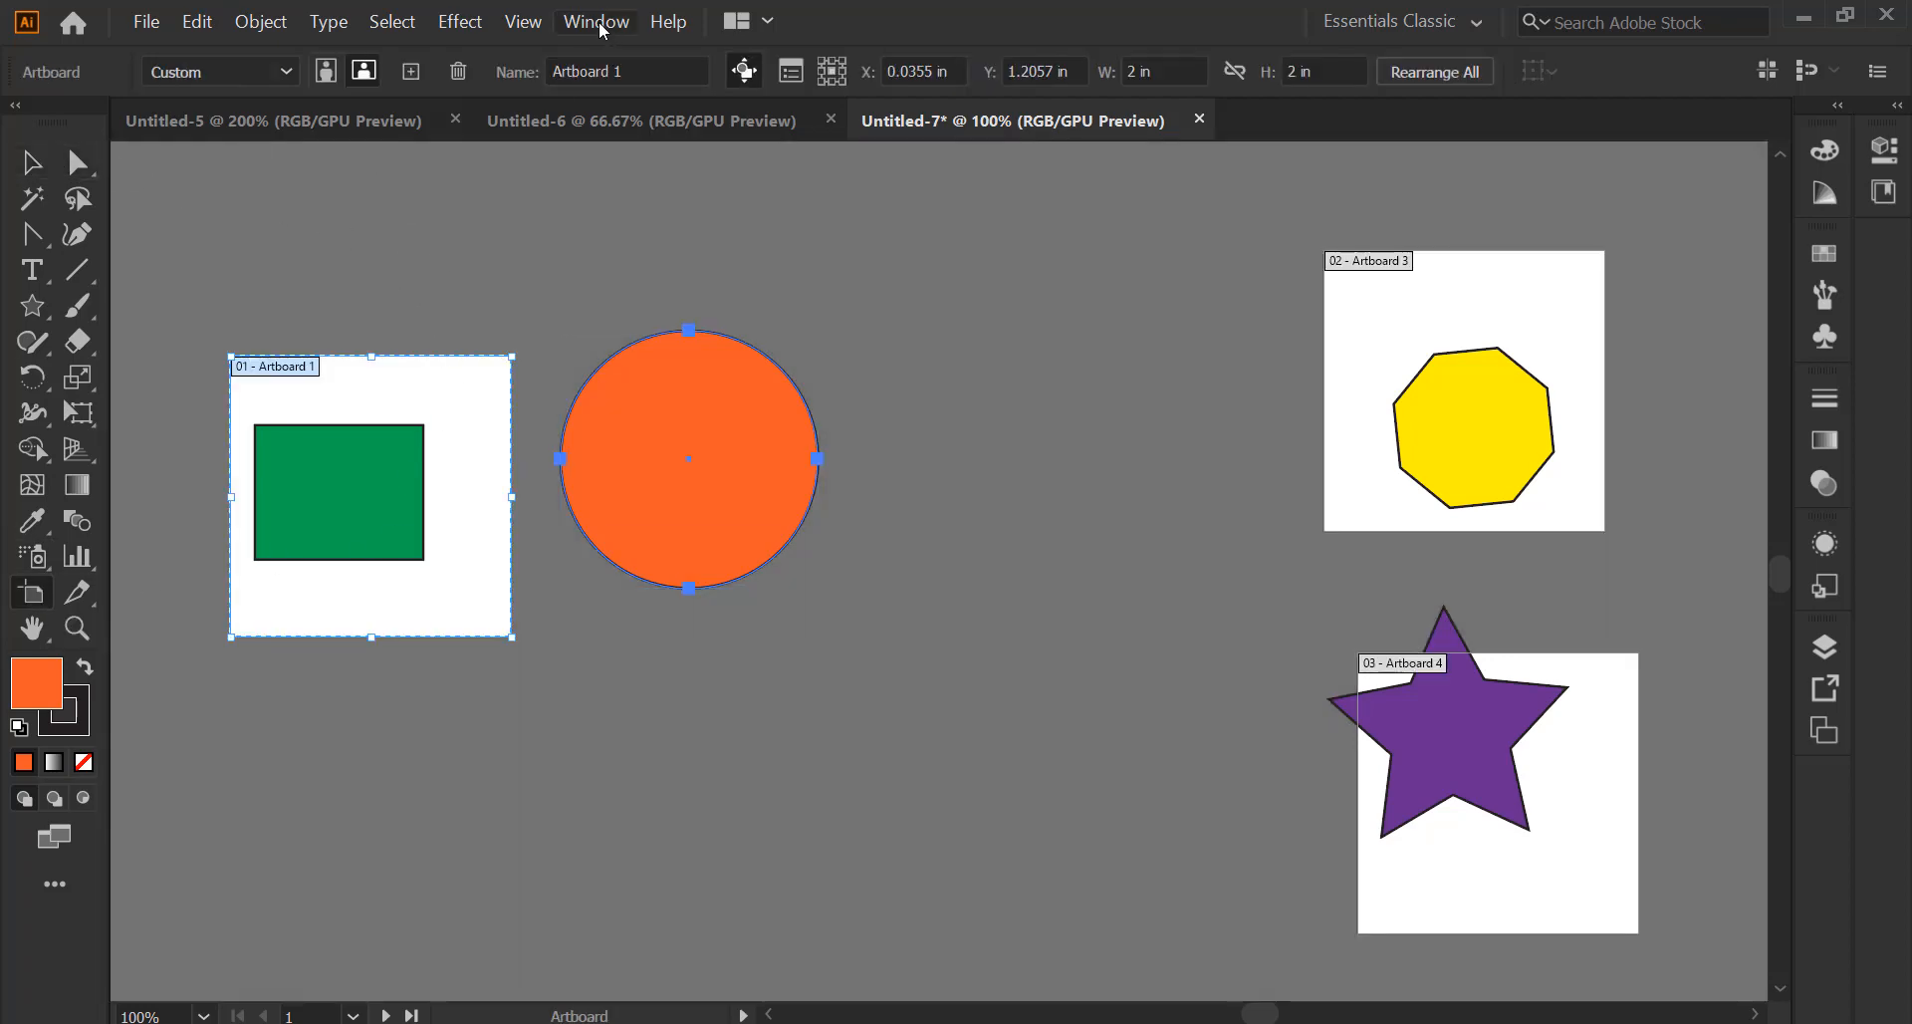
Show rulers in centimetres and drag the orange circle down-right between the artboards
click(523, 24)
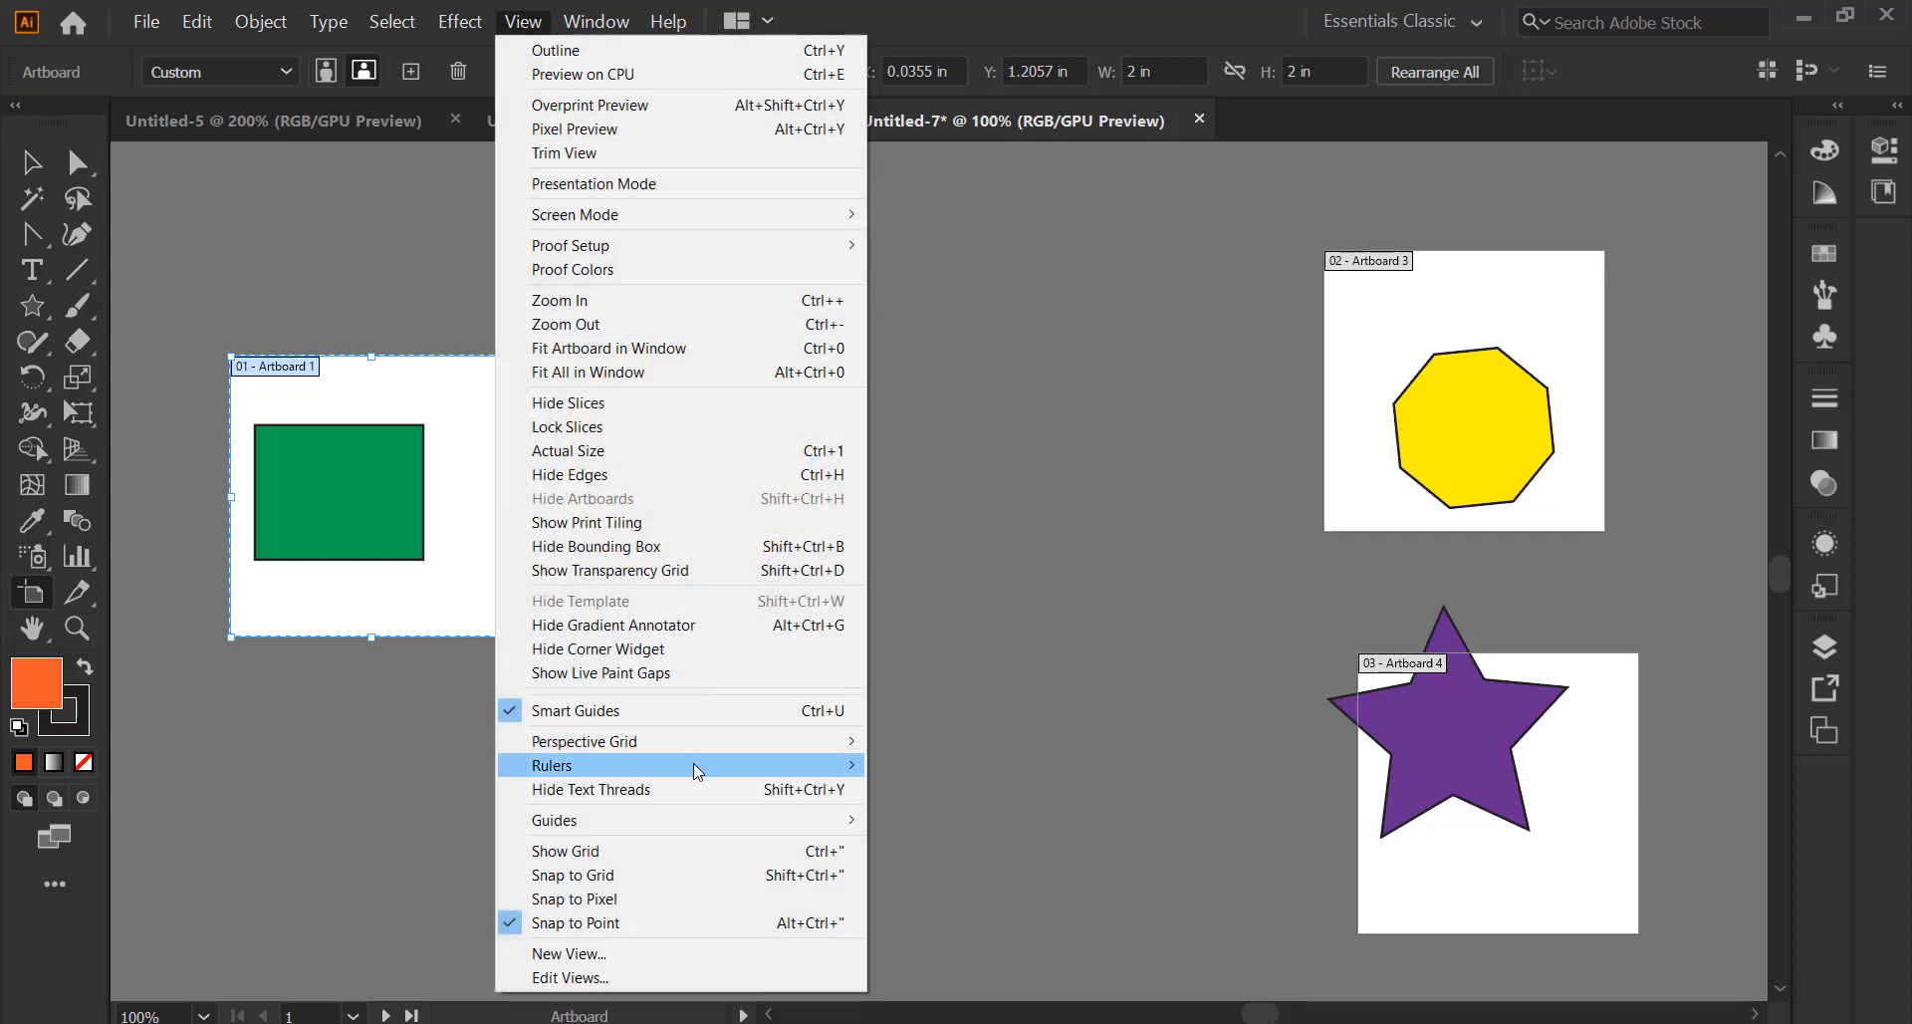
mouse_move(797, 761)
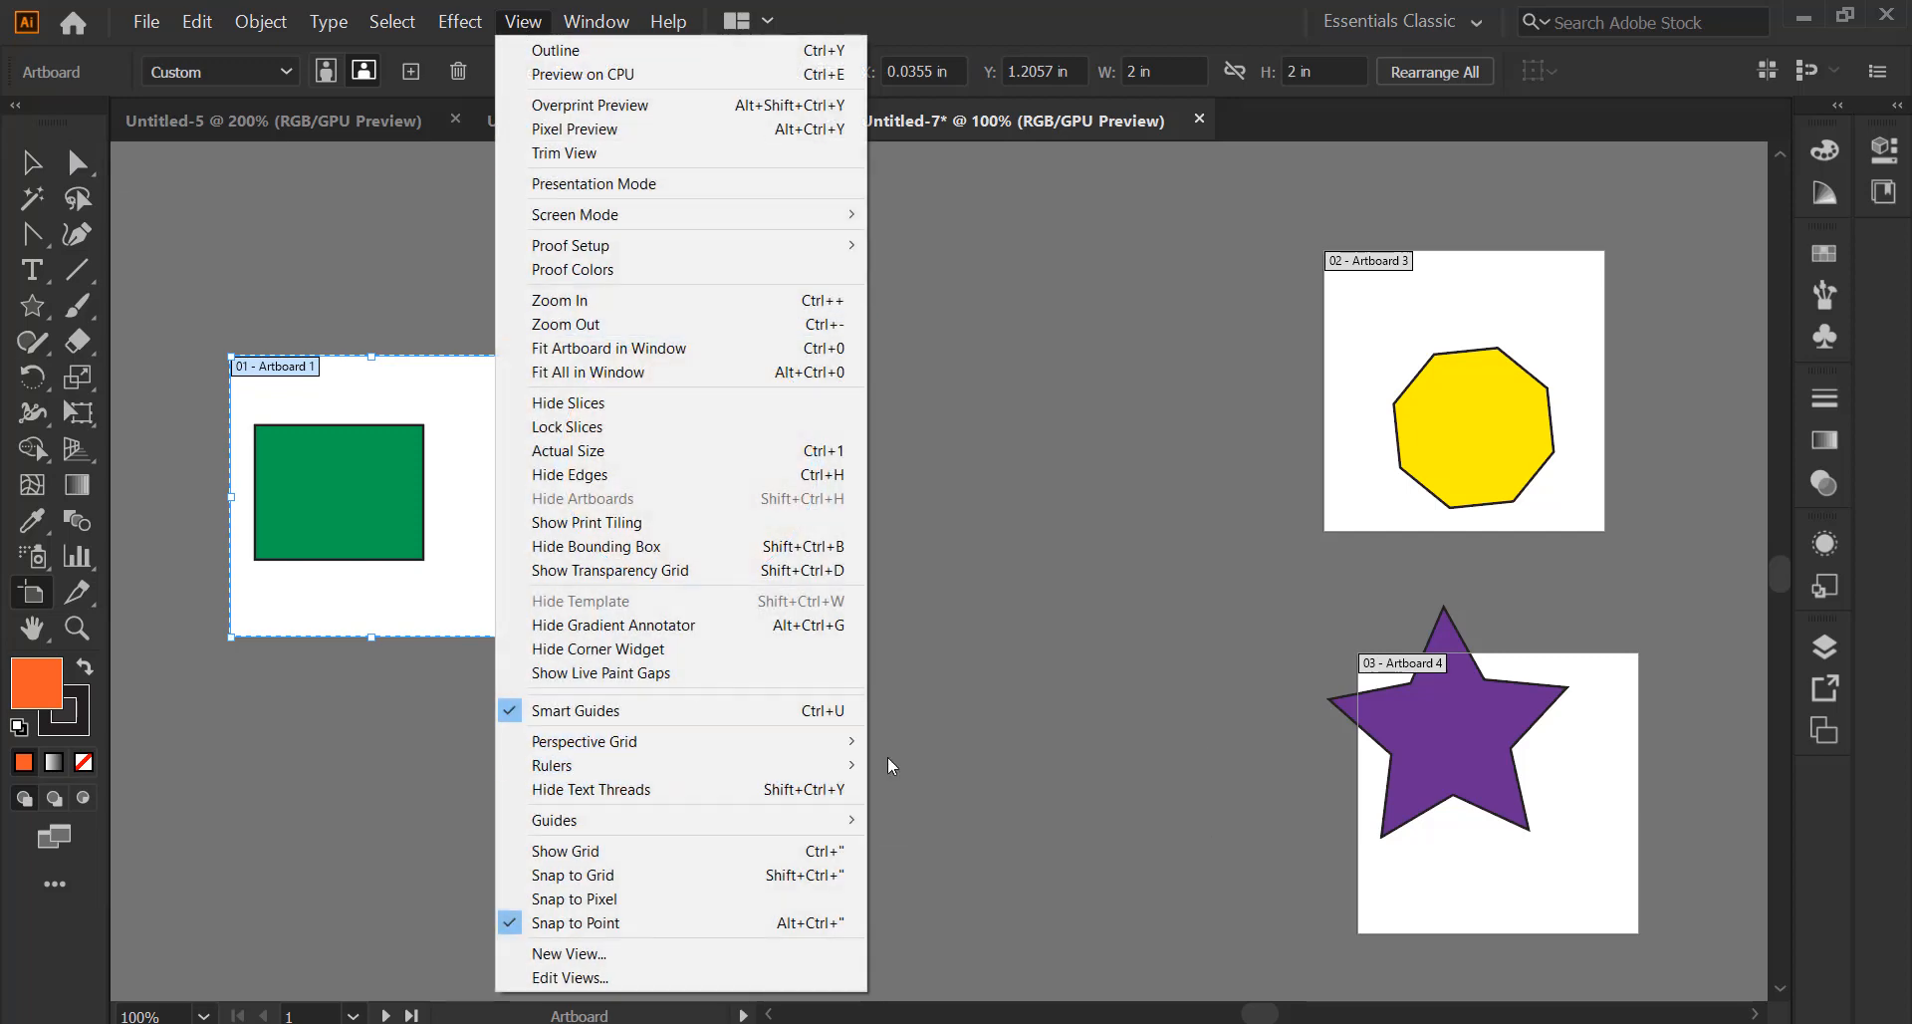
click(941, 766)
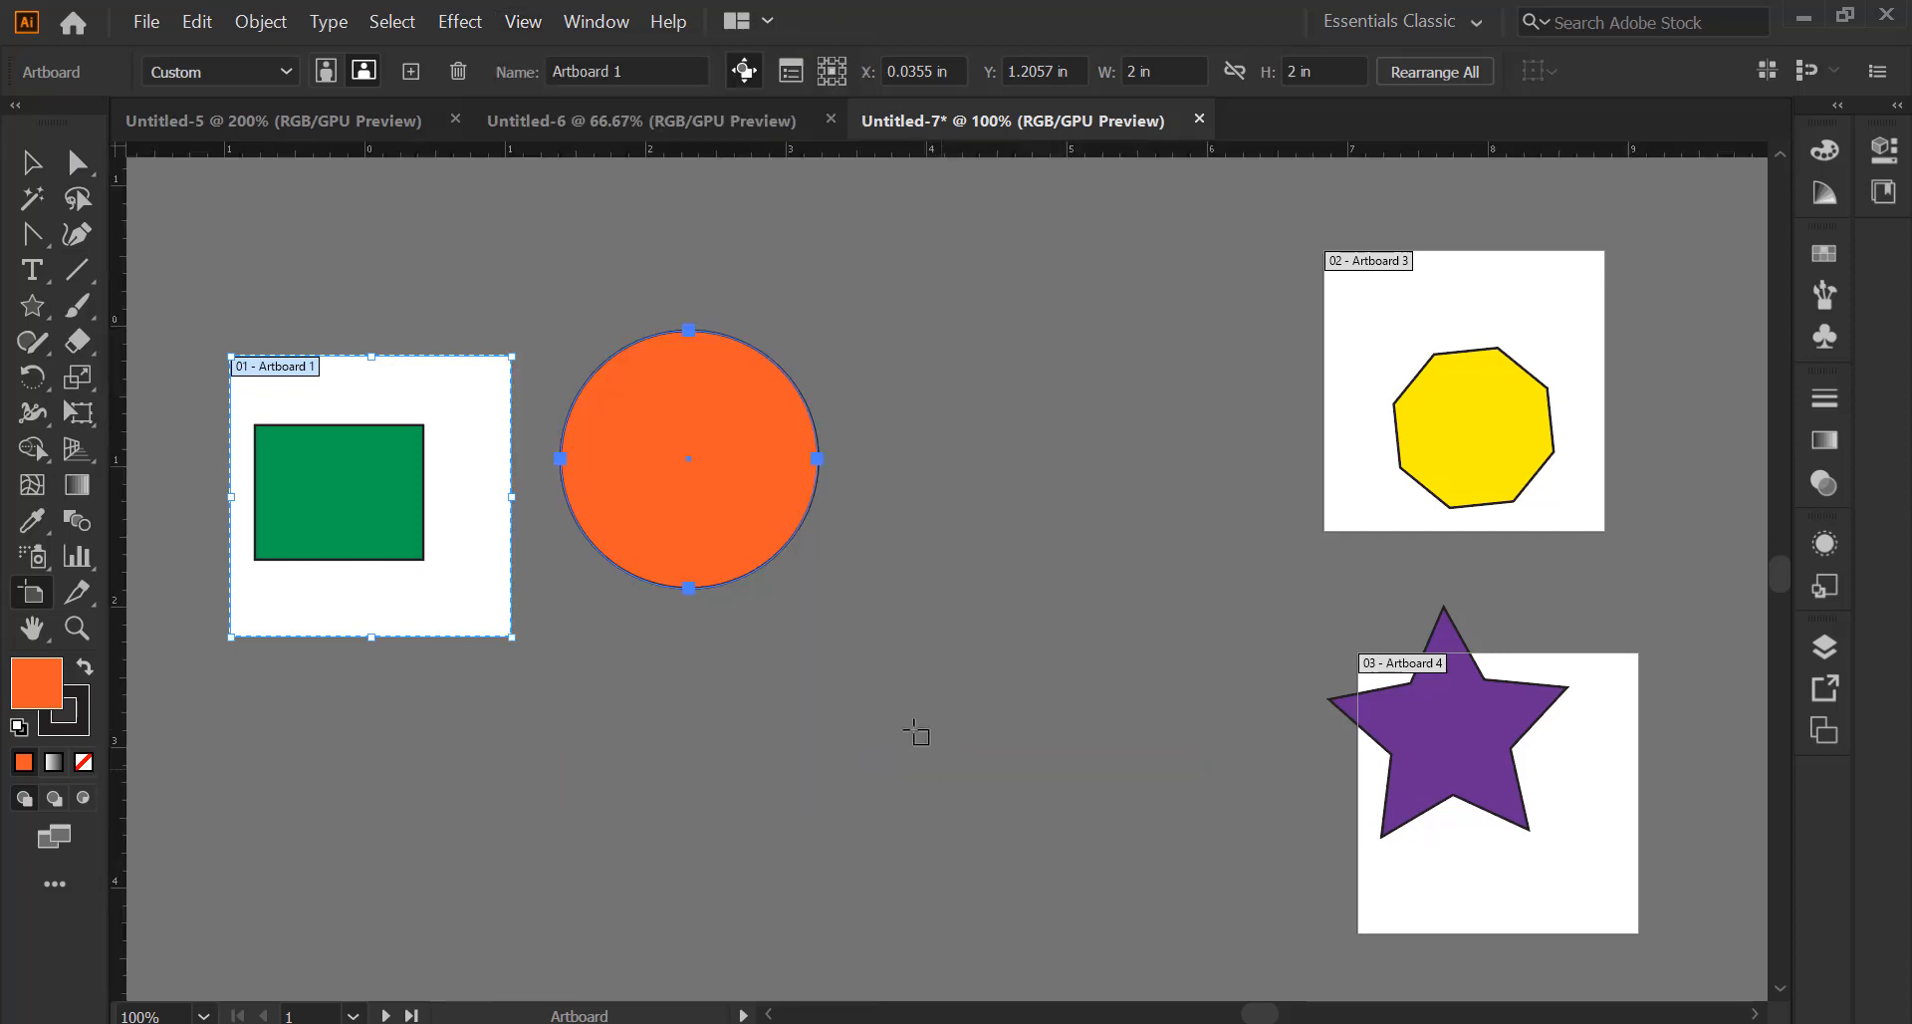
right_click(360, 151)
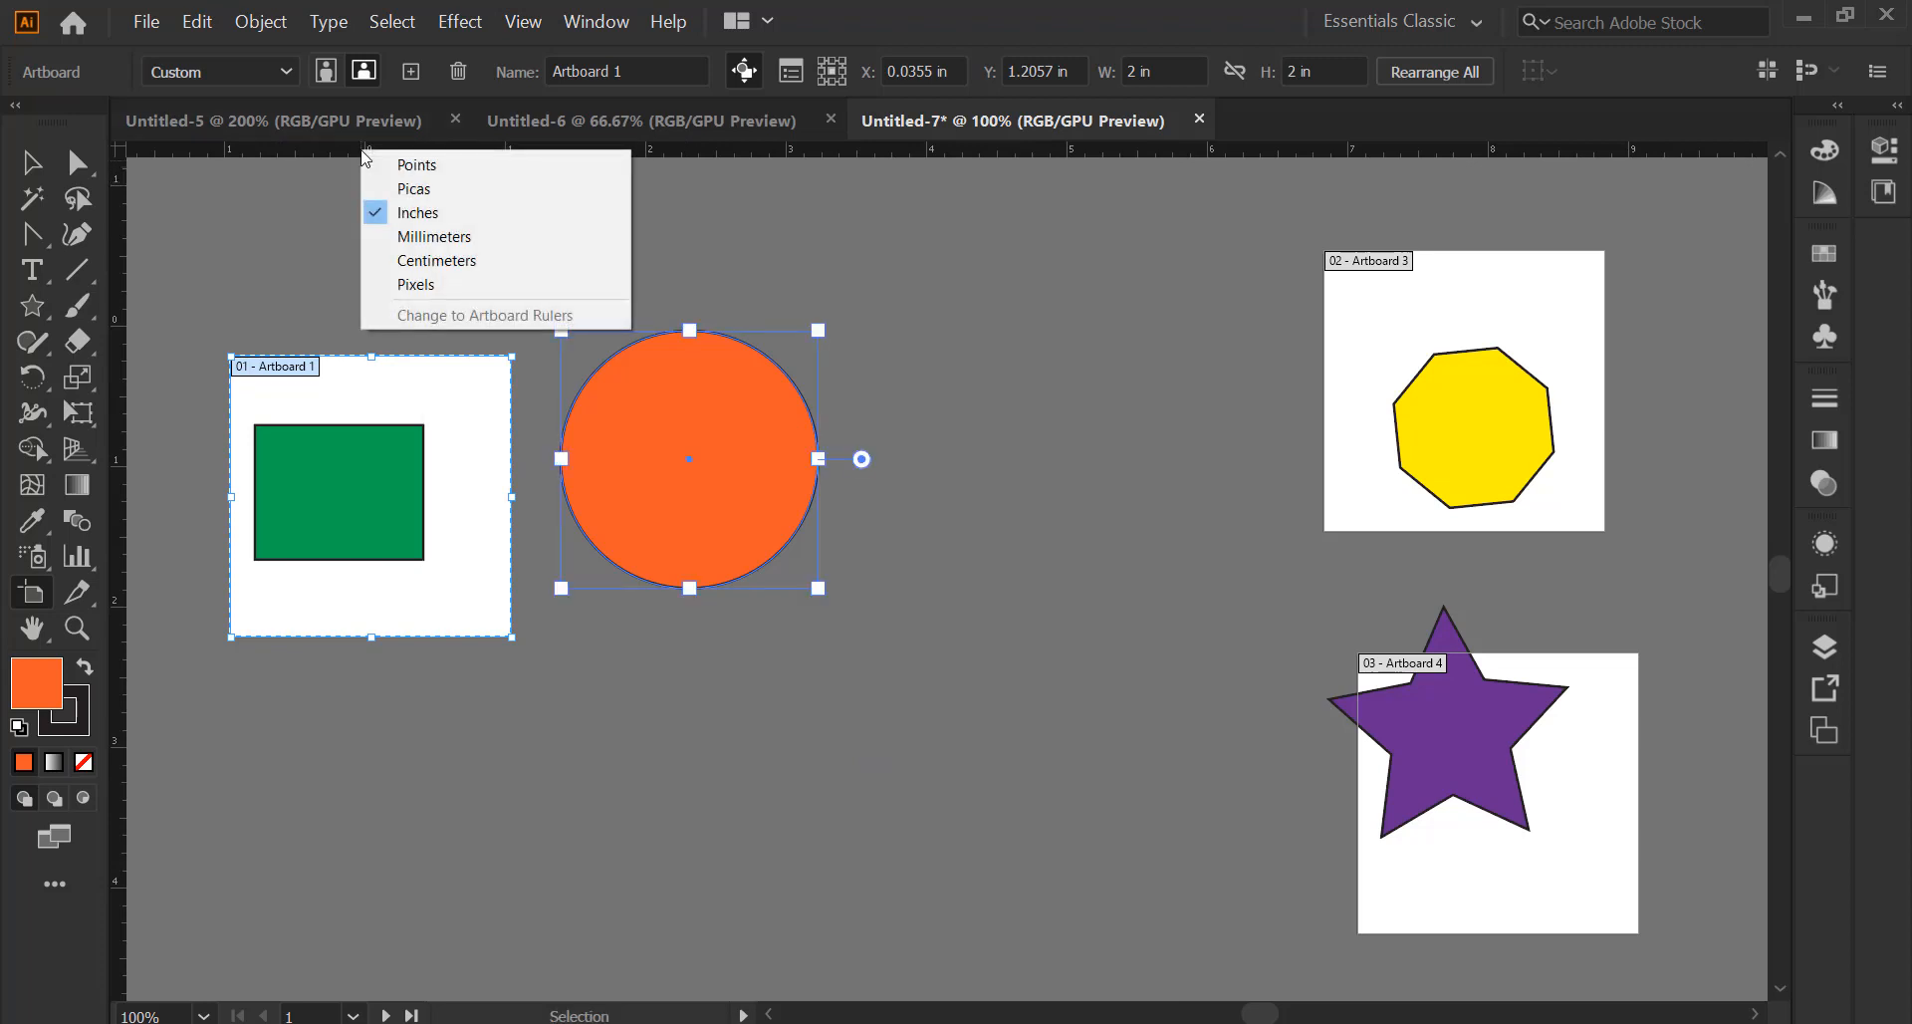
click(456, 260)
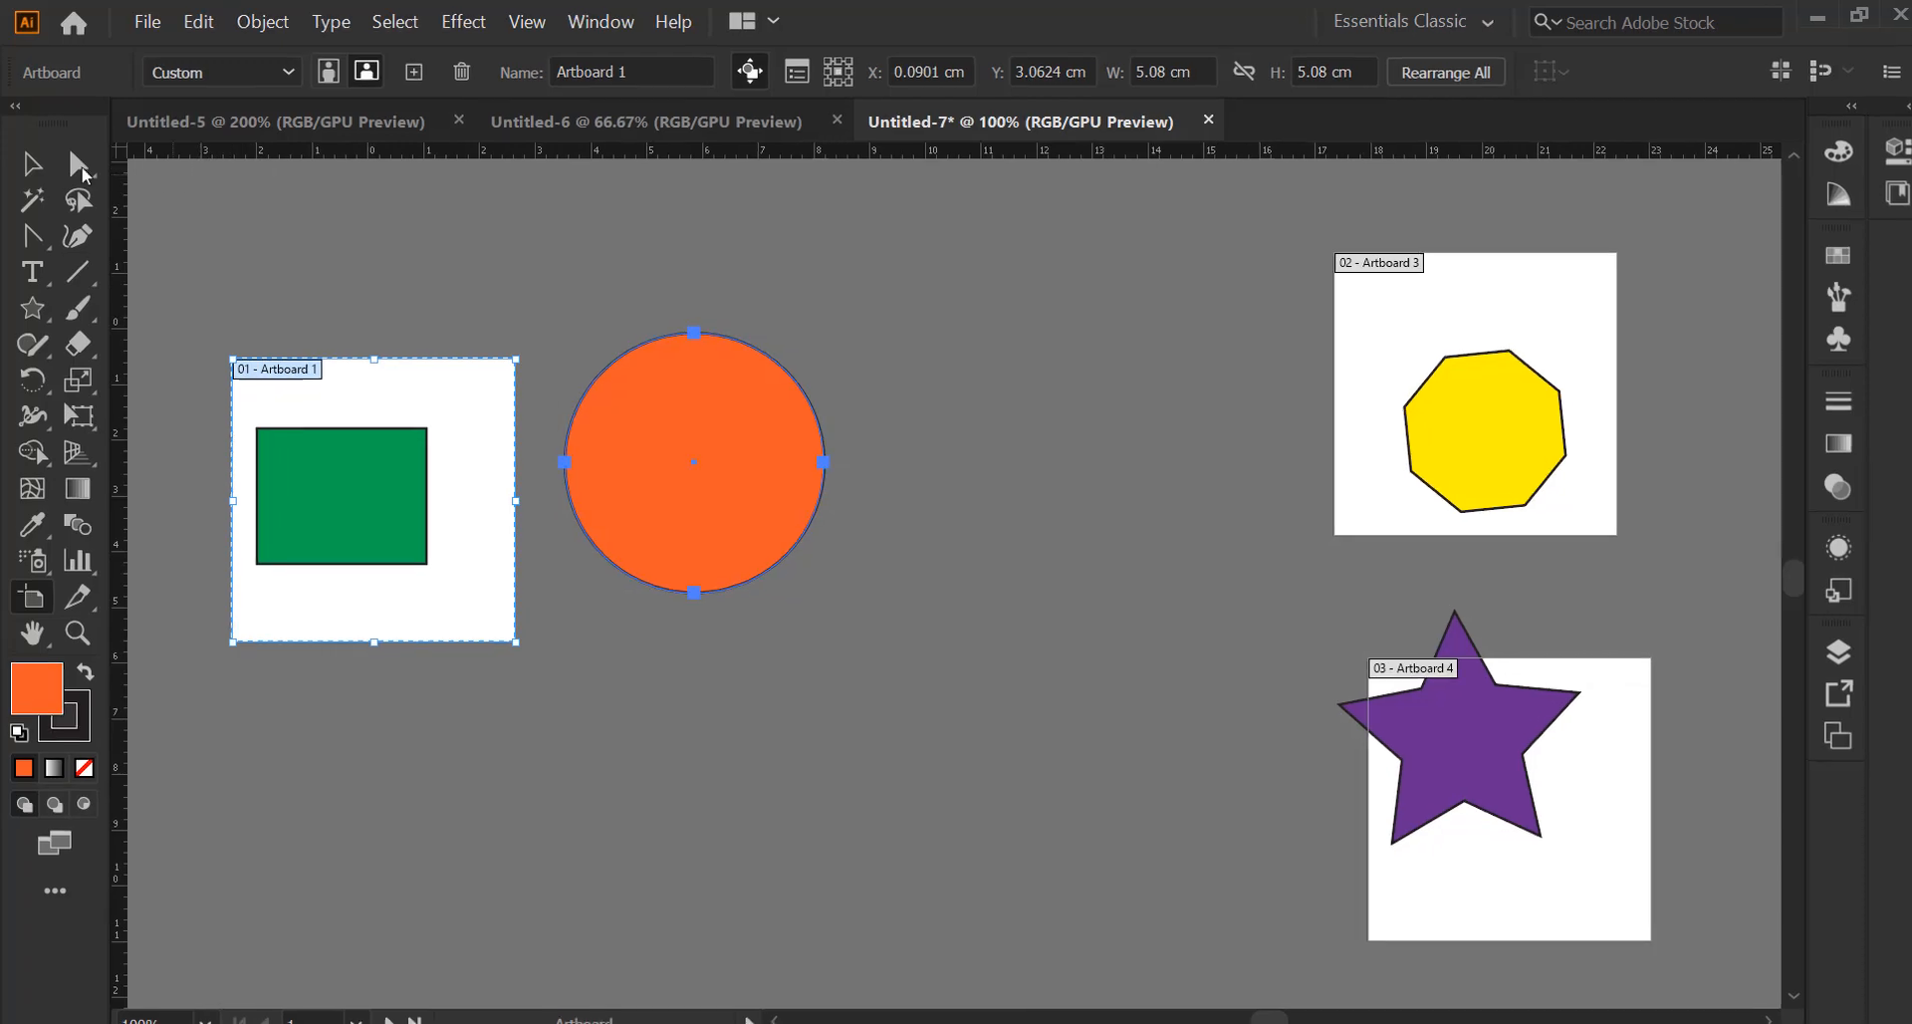
click(32, 162)
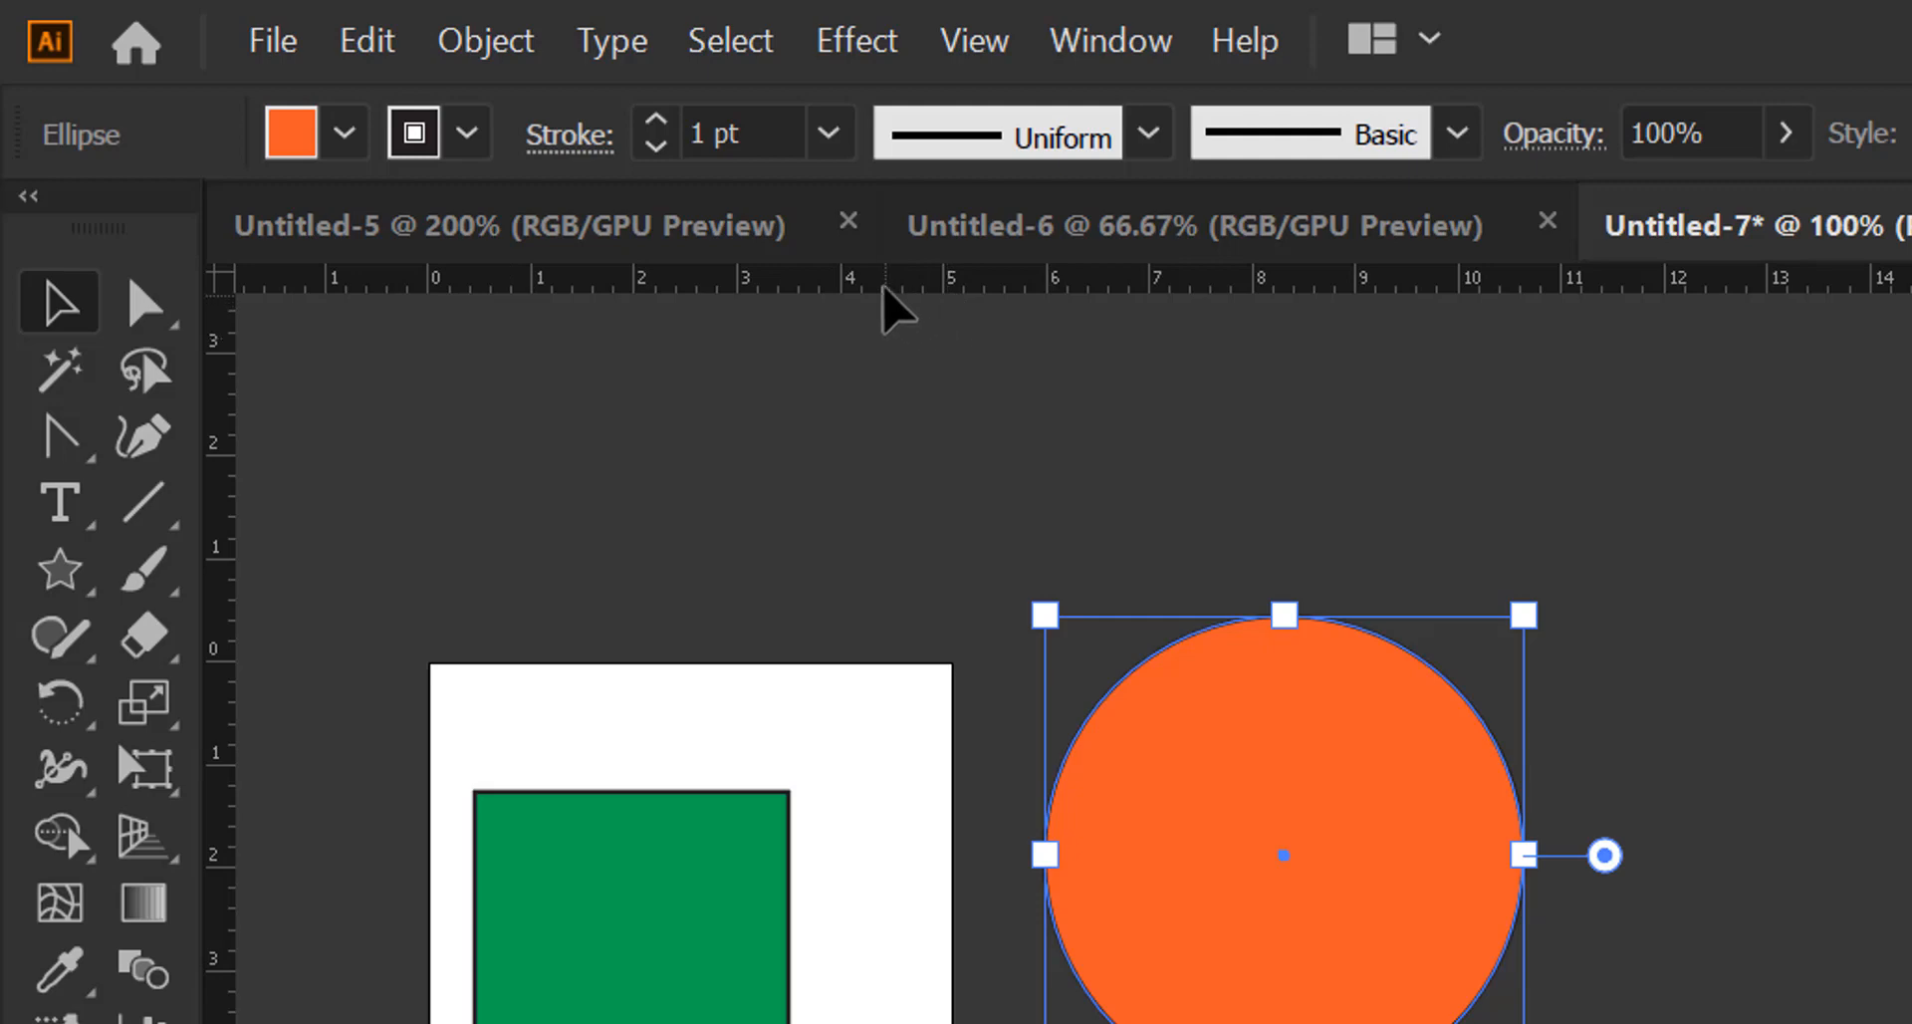
drag(1186, 845, 1753, 986)
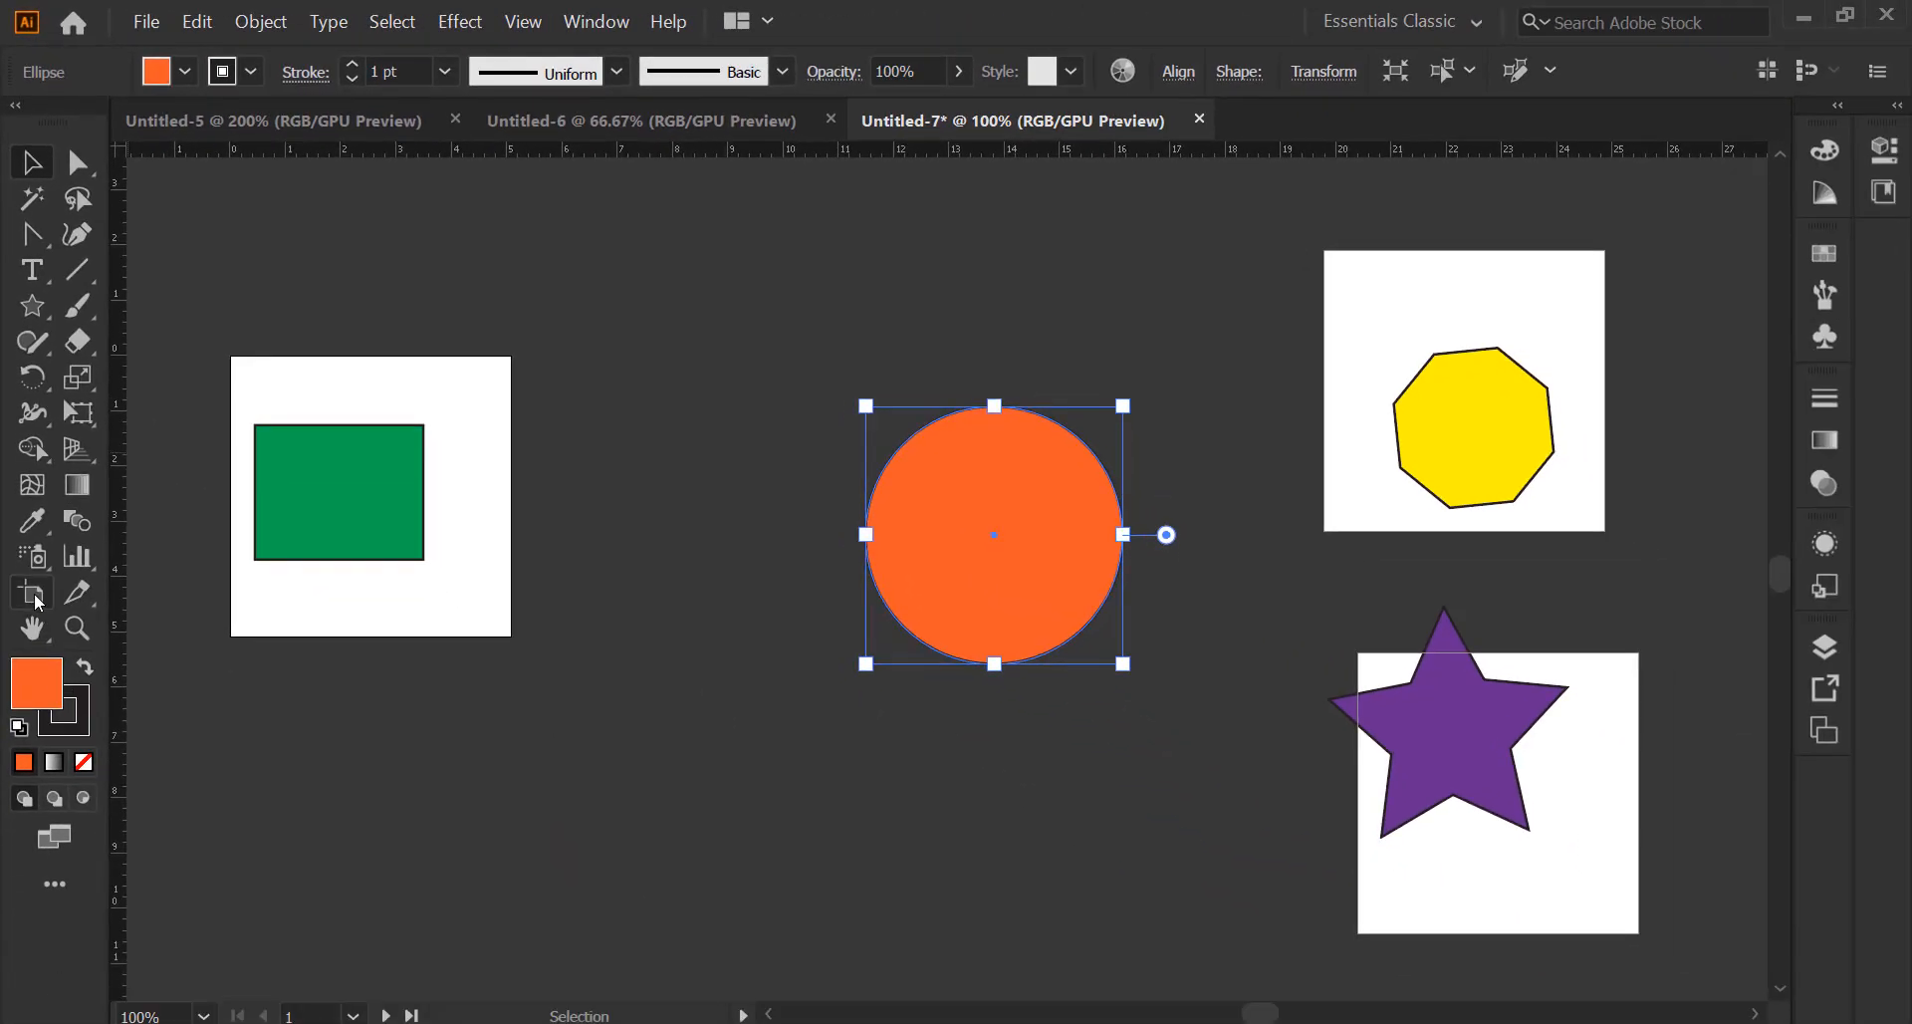
Resize Artboard 1 to the B5 preset, 25 × 17.6 cm landscape, and recentre the view
click(43, 598)
key(ctrl)
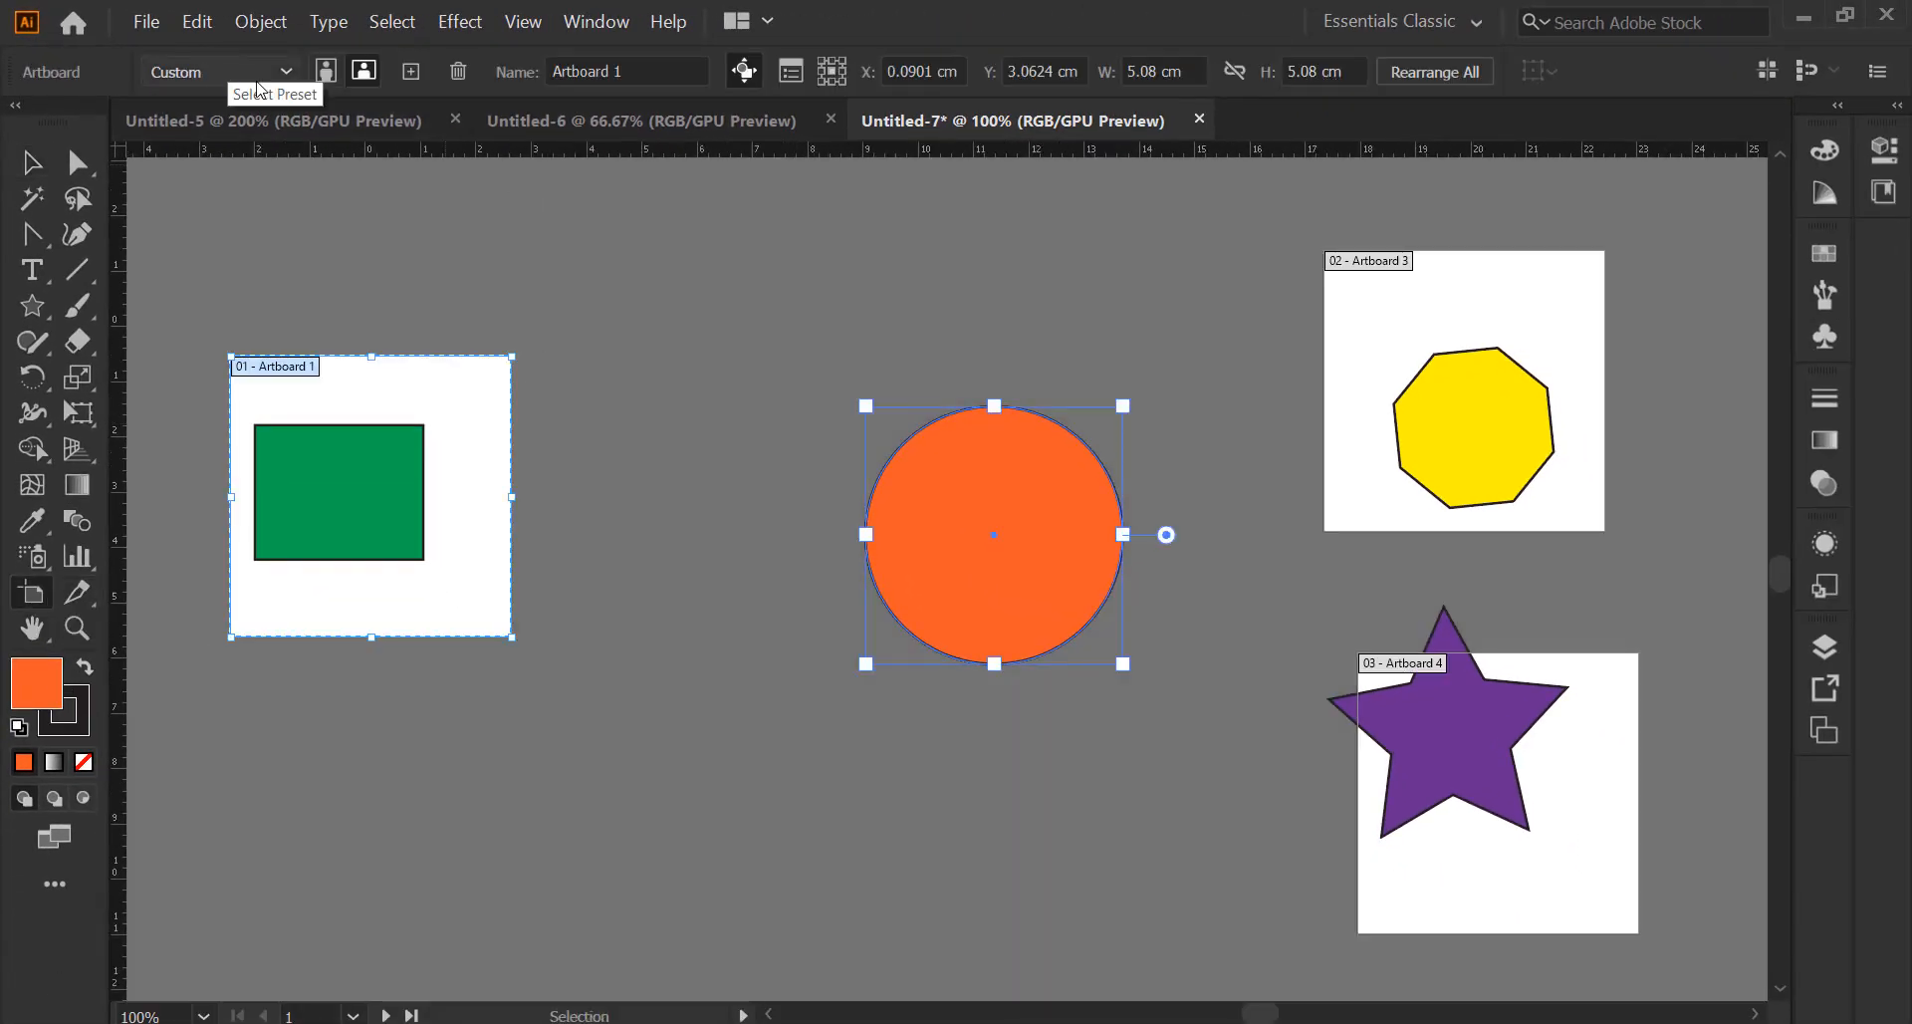
click(259, 78)
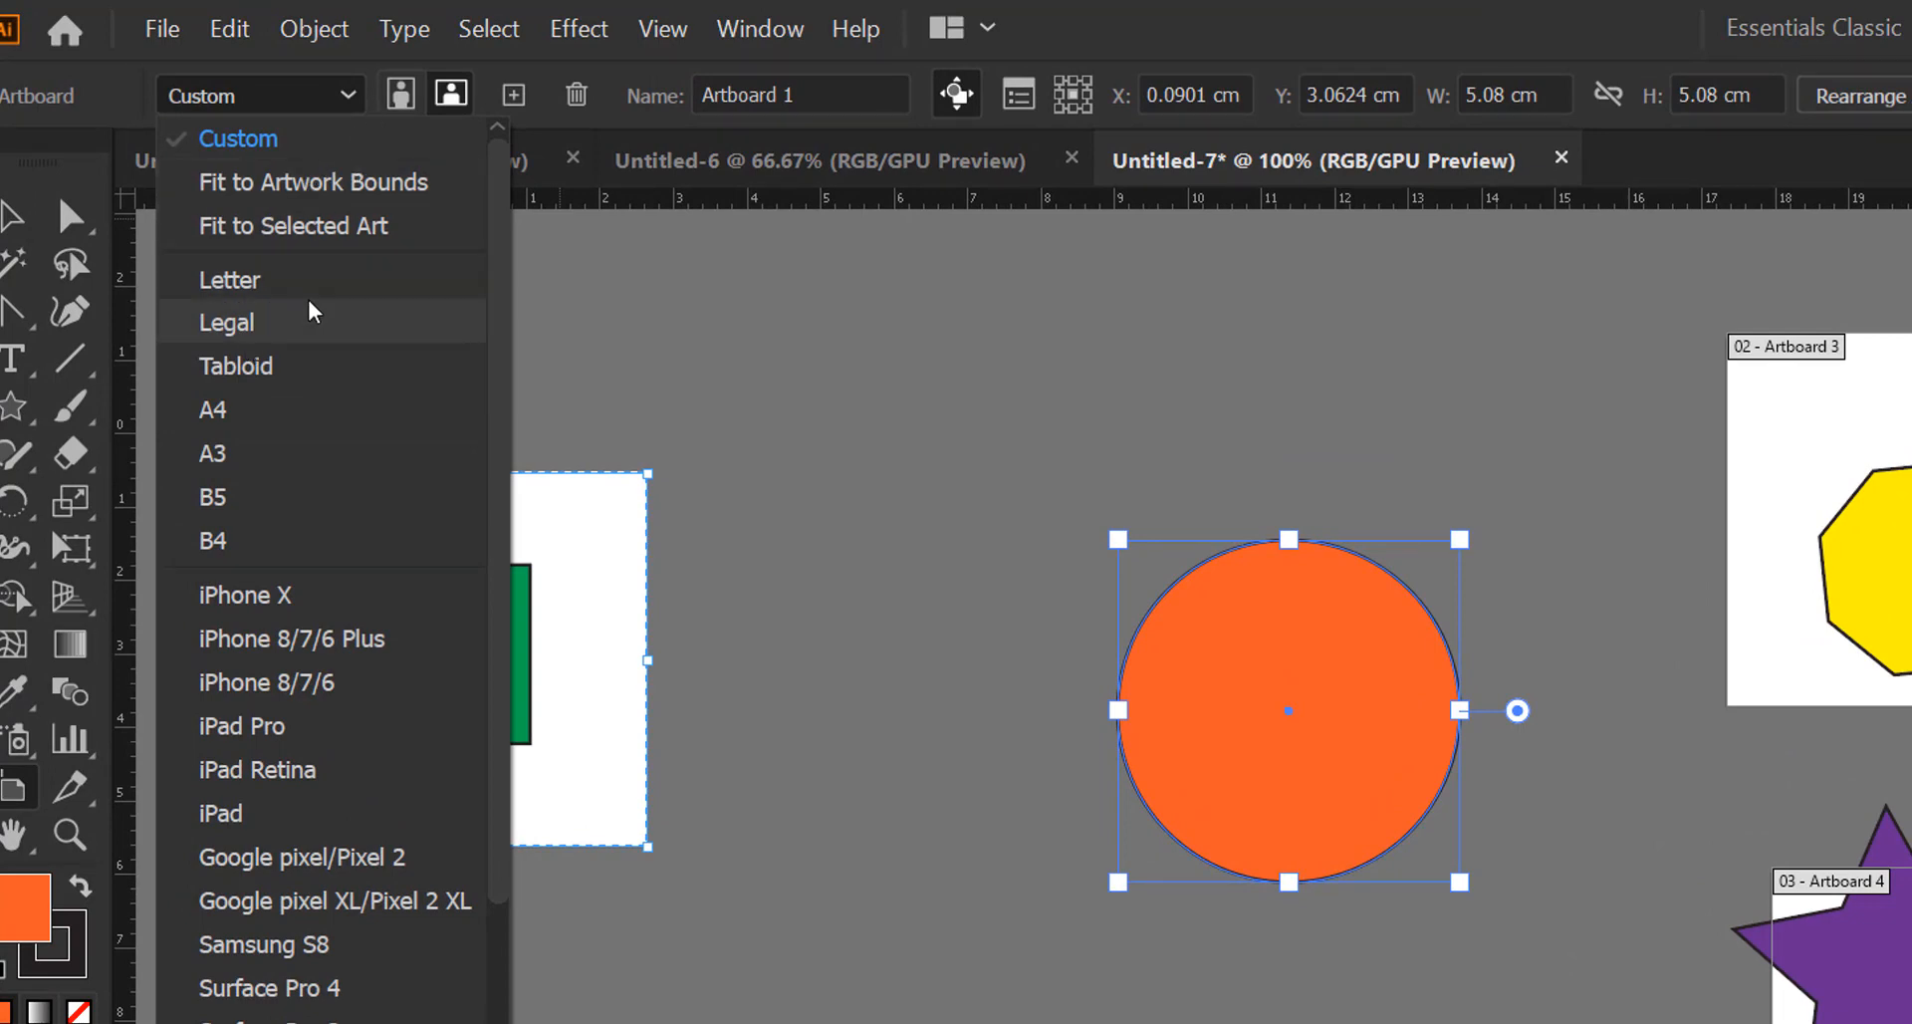
click(400, 95)
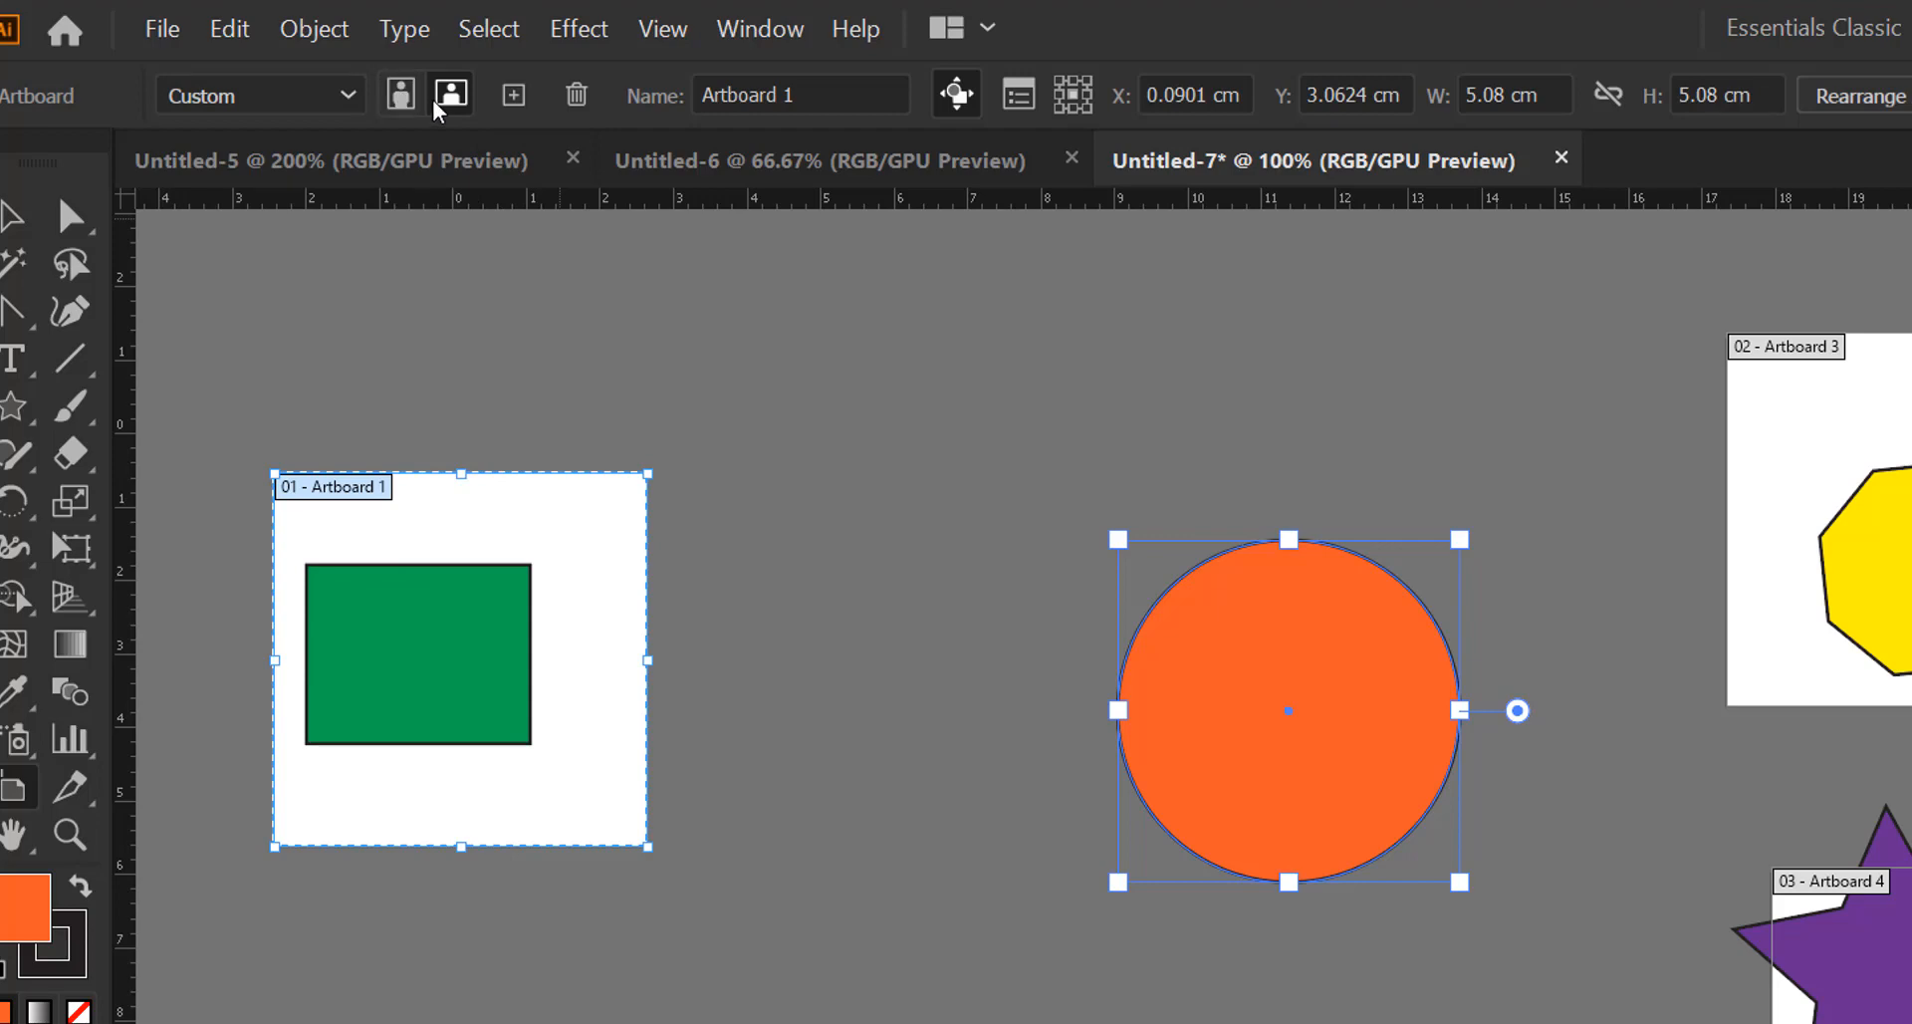
click(315, 103)
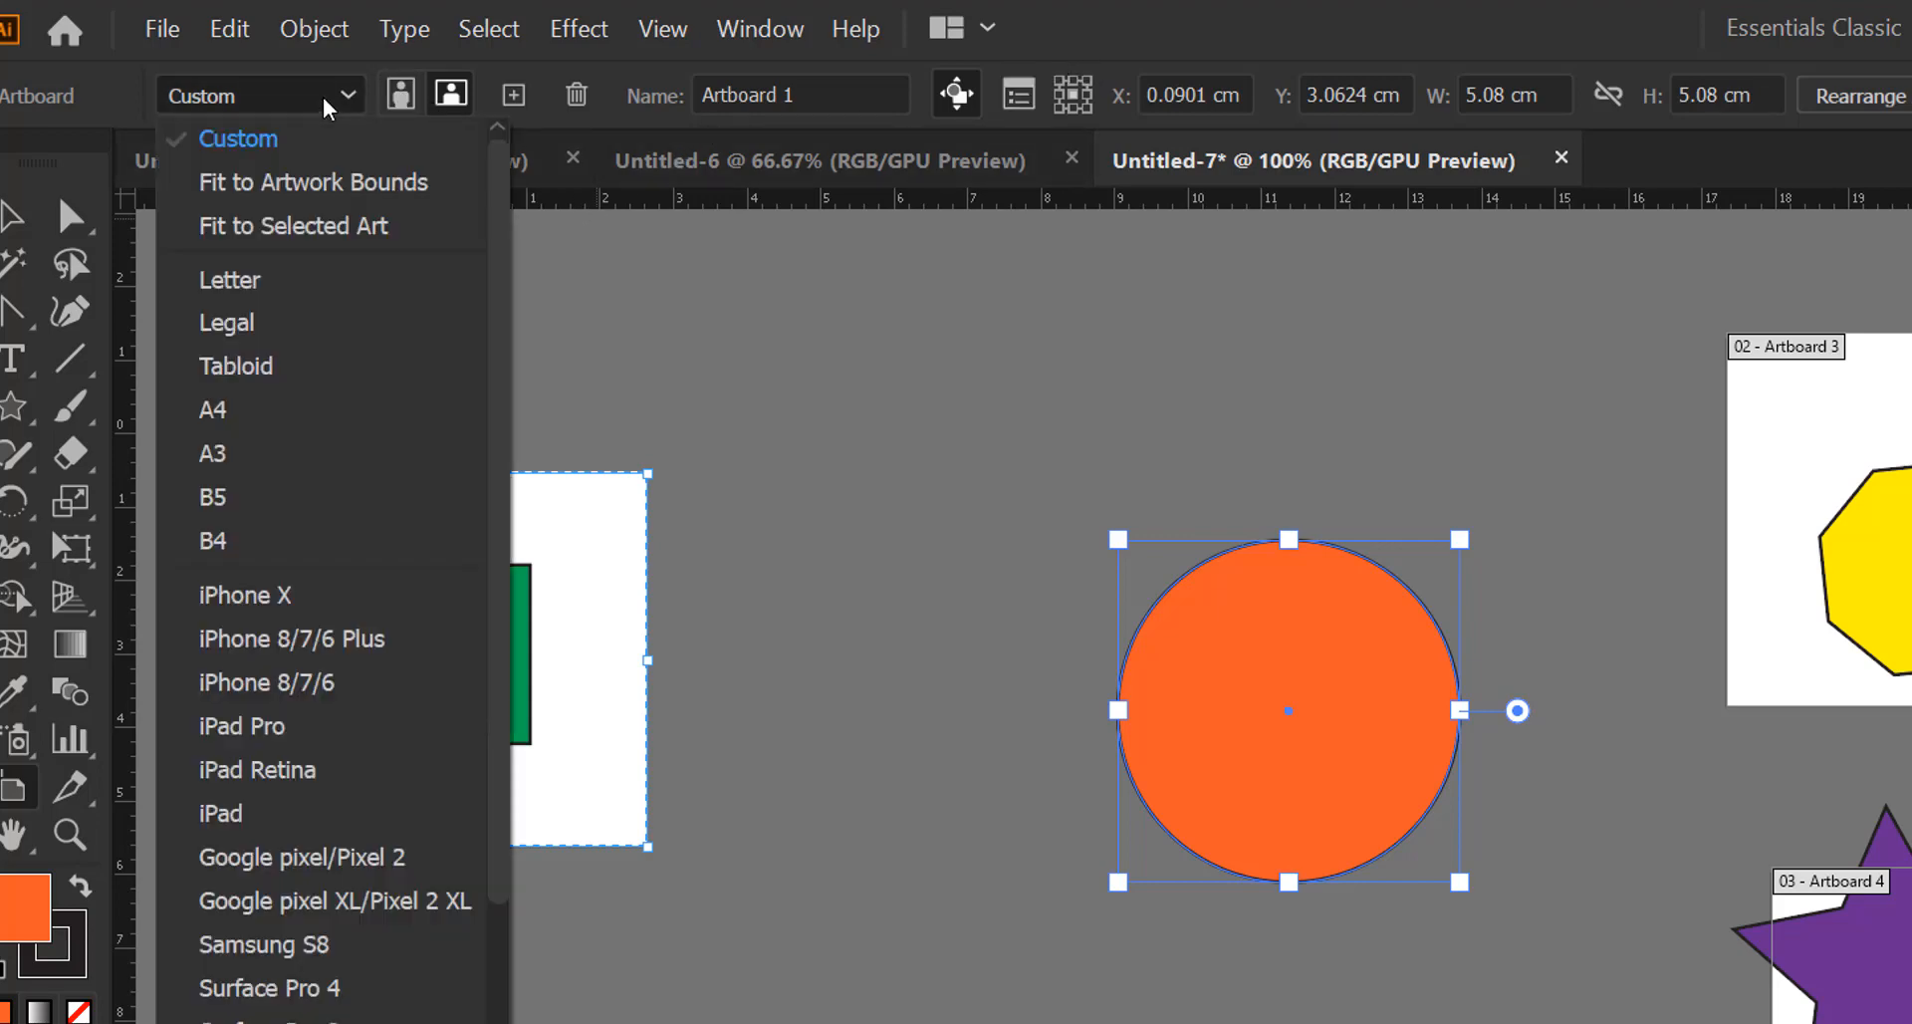
click(244, 494)
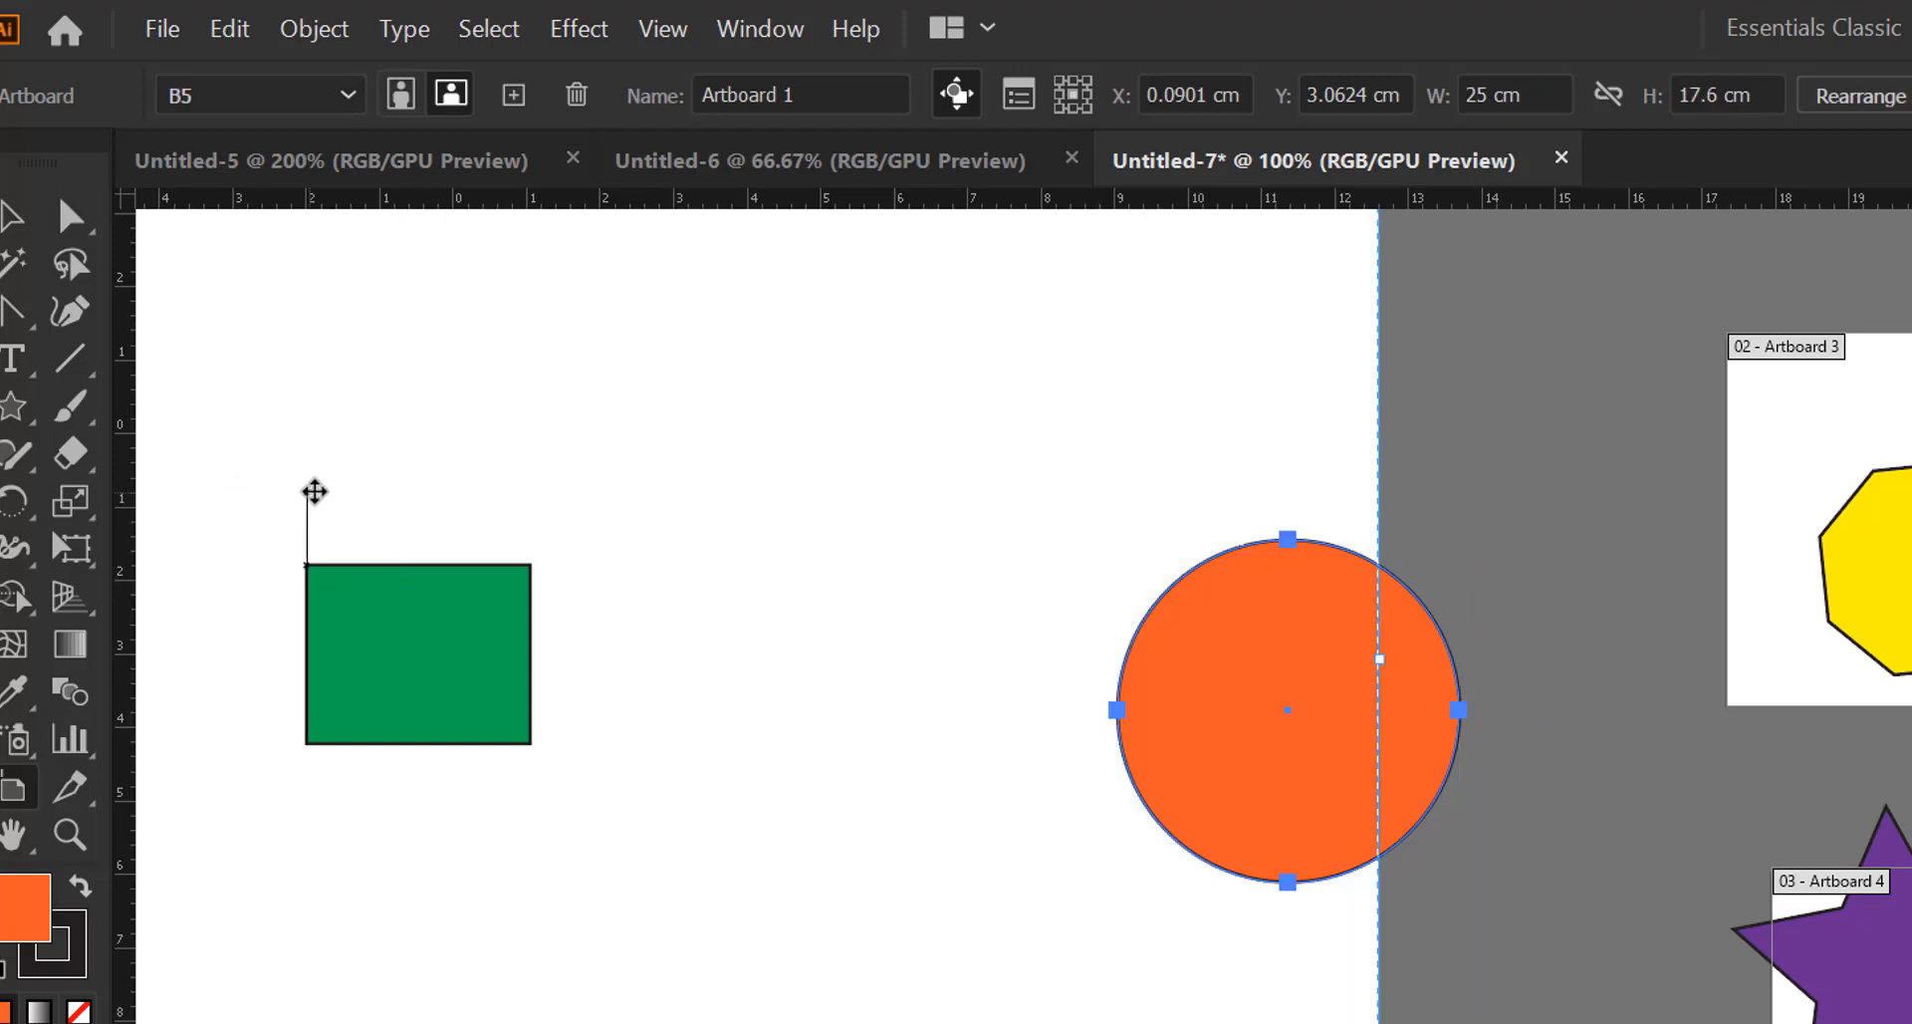
alt+scroll(321, 498, down, 4)
drag(482, 337, 956, 388)
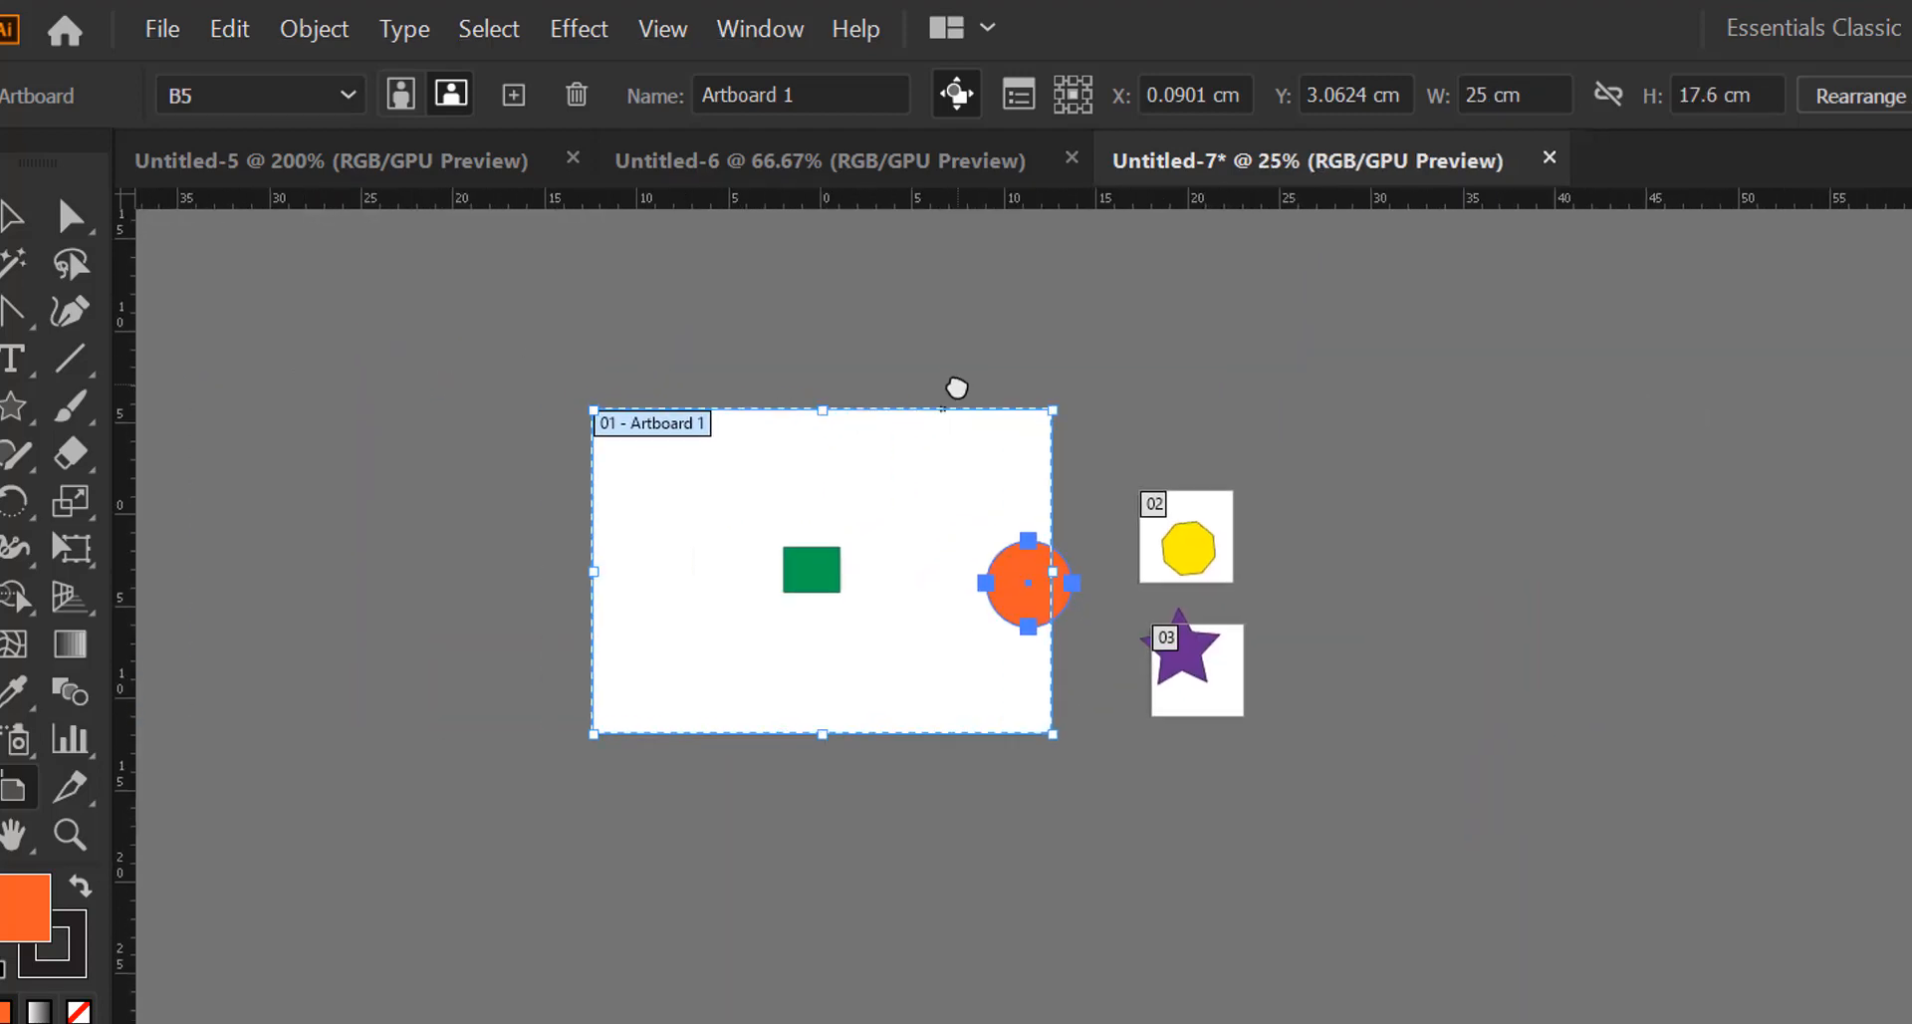
Toggle Artboard 1 to portrait and back to landscape, then drag the octagon and star artboards far right
click(400, 95)
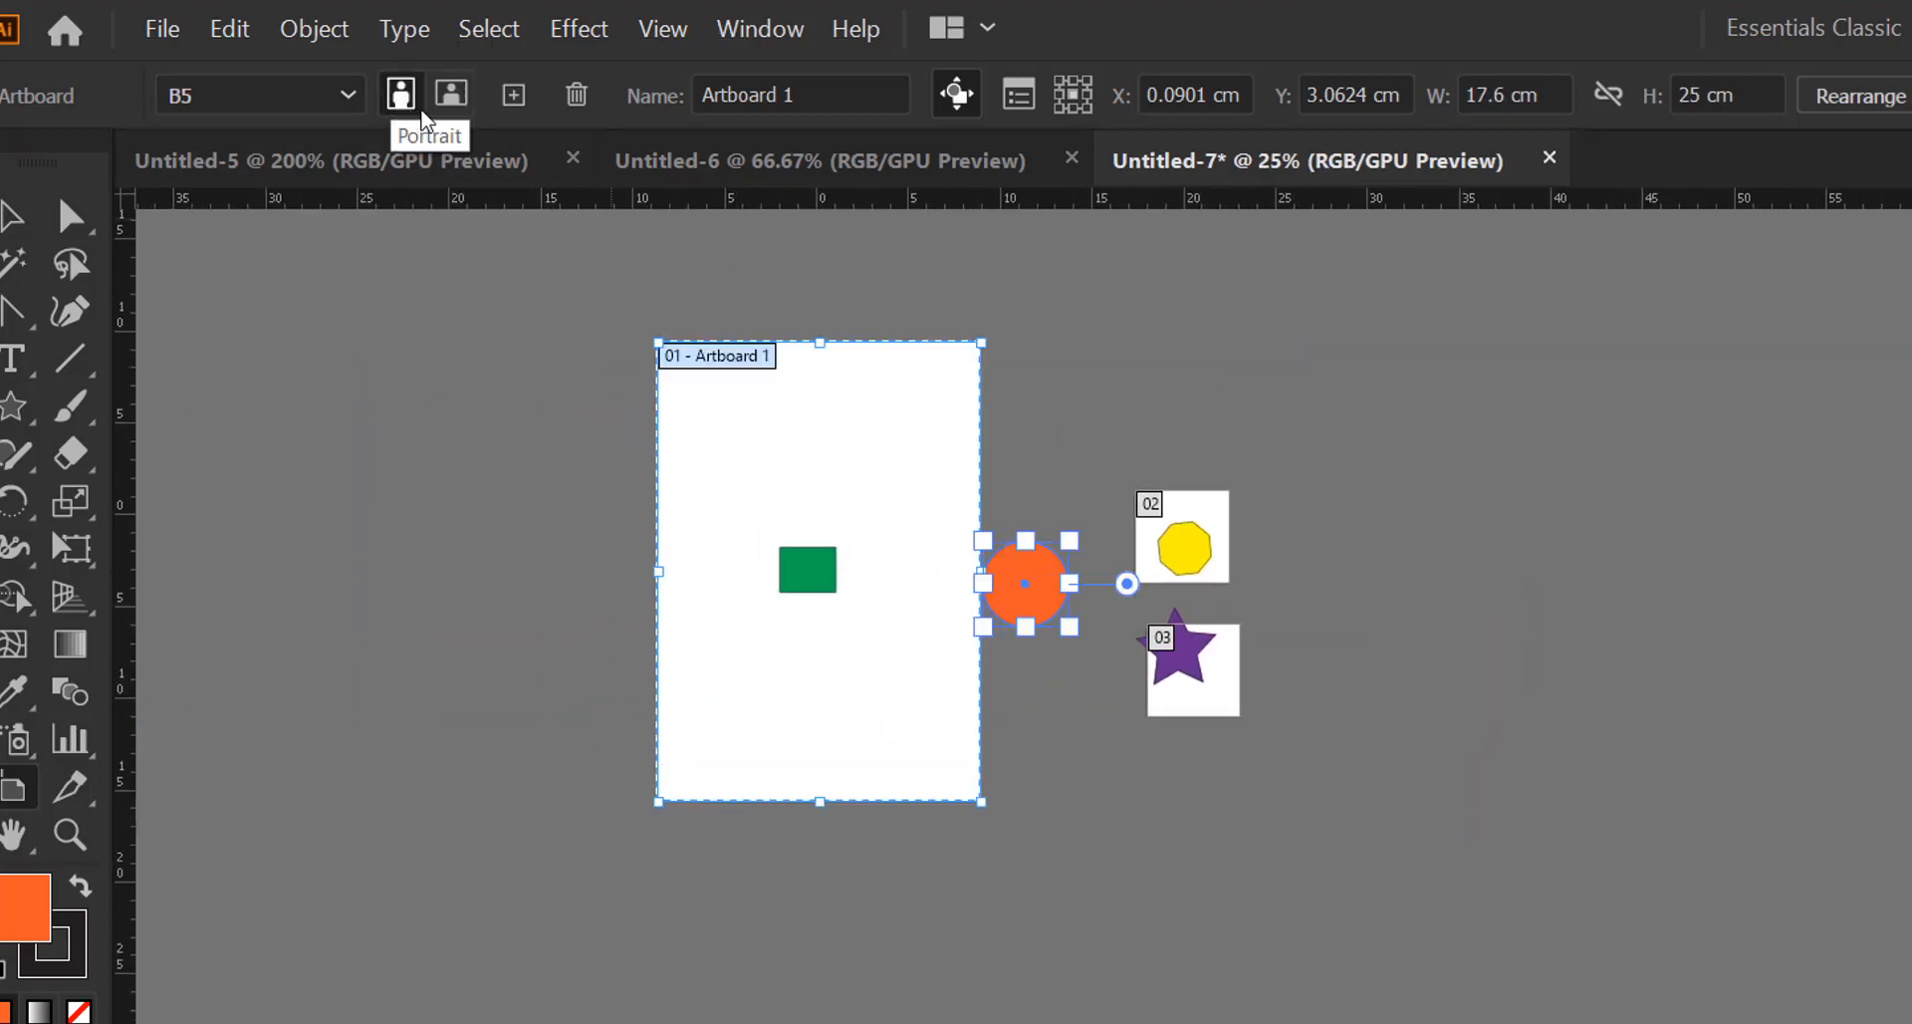
click(450, 94)
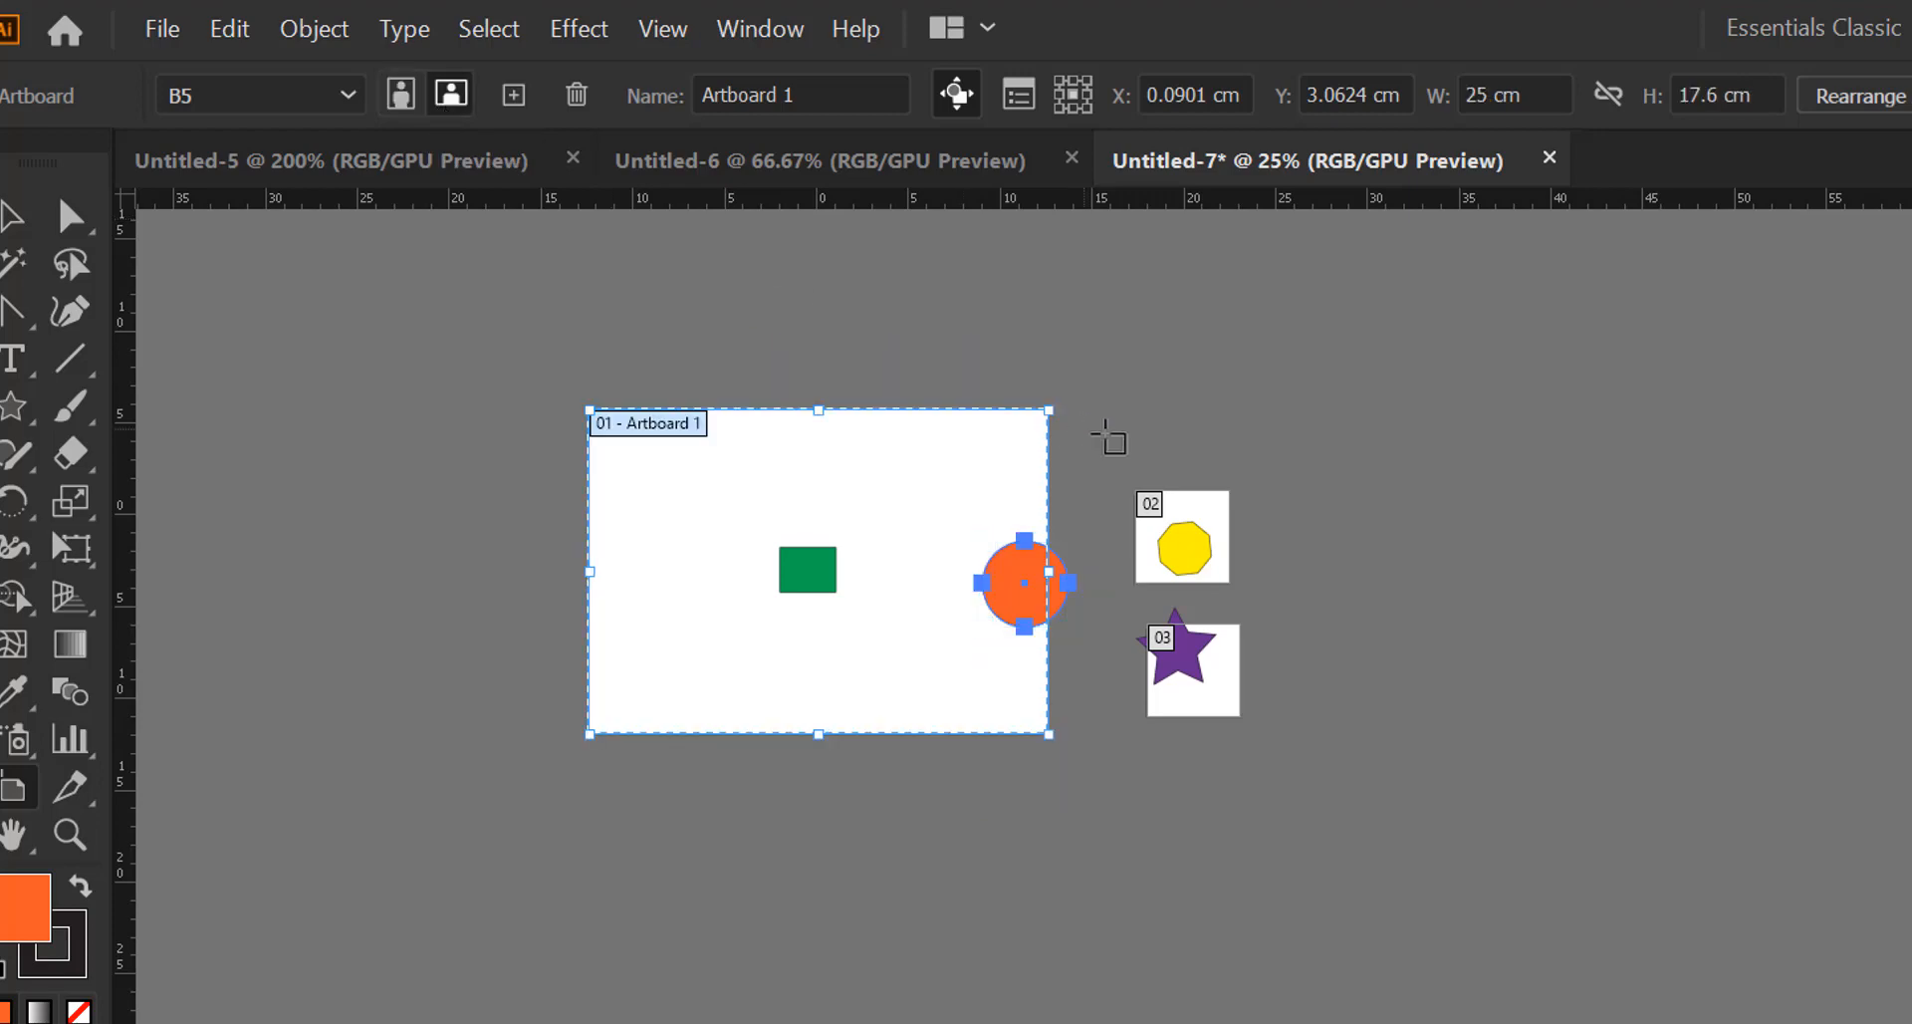
drag(1180, 542, 1907, 498)
click(1186, 683)
drag(1185, 683, 1907, 797)
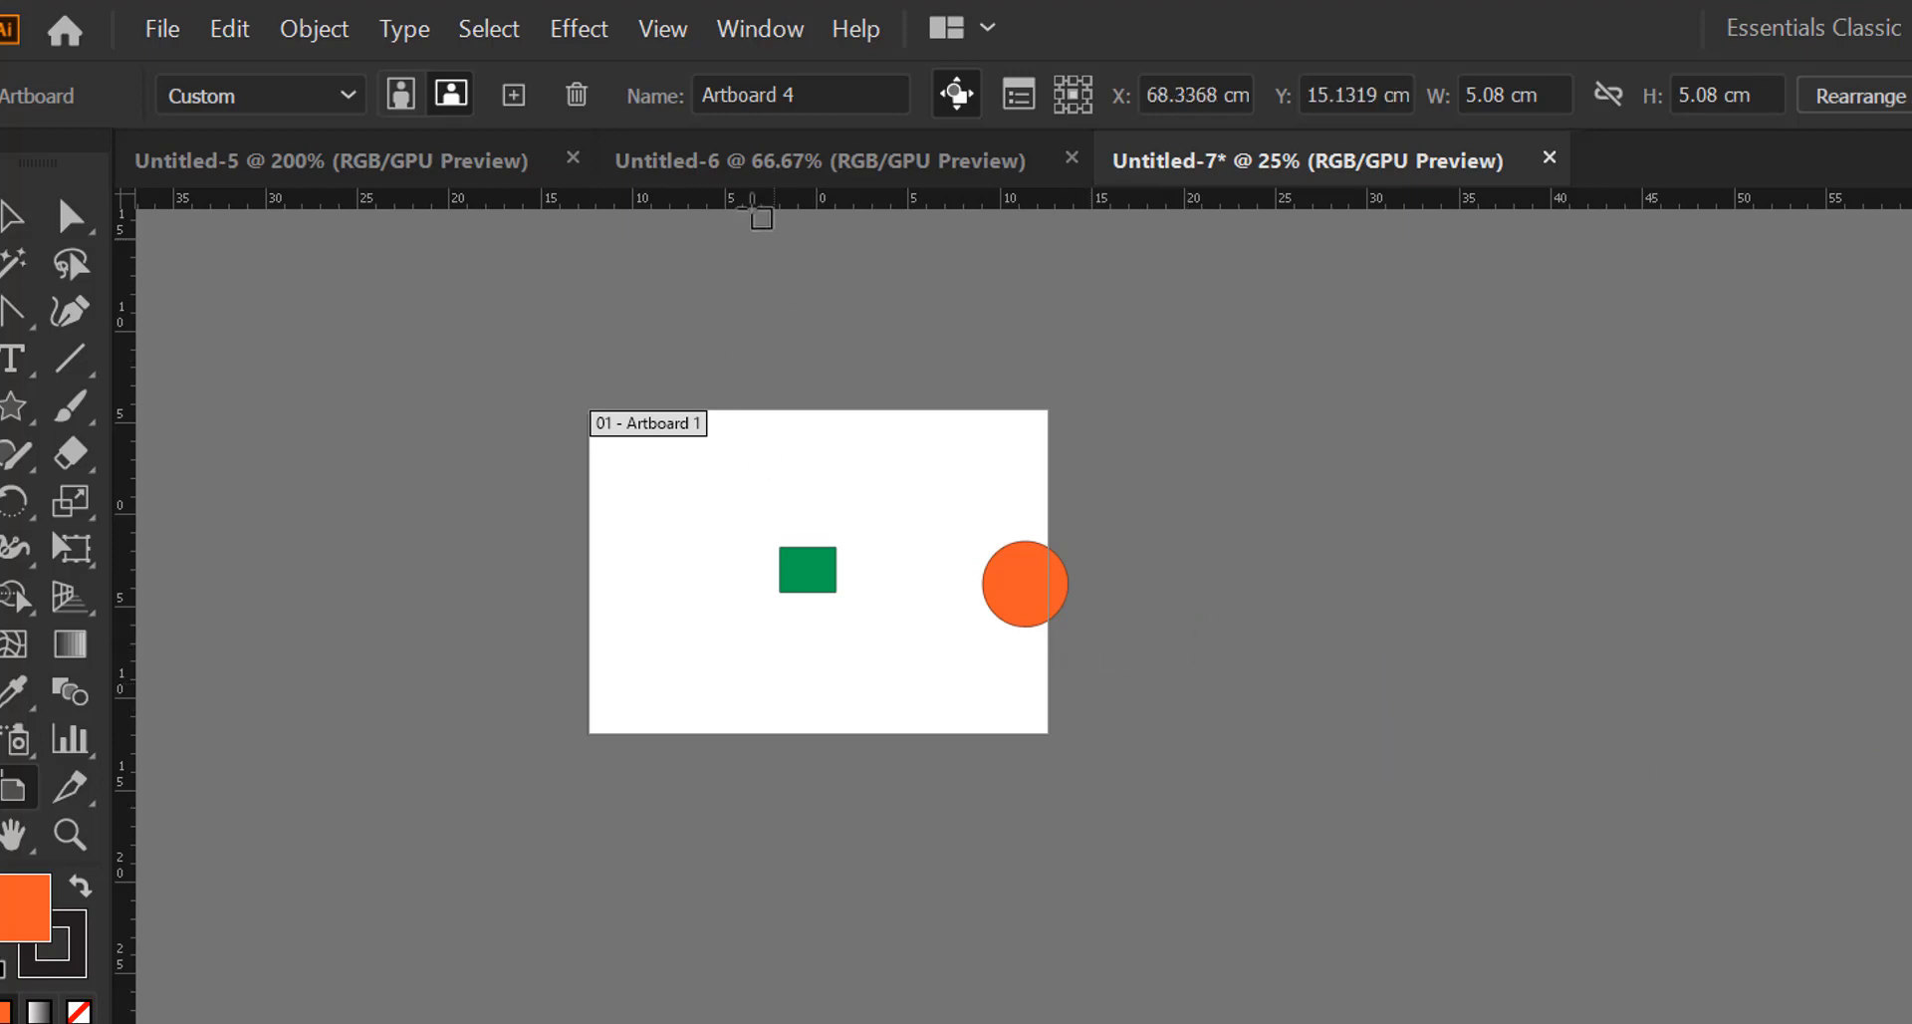
click(711, 537)
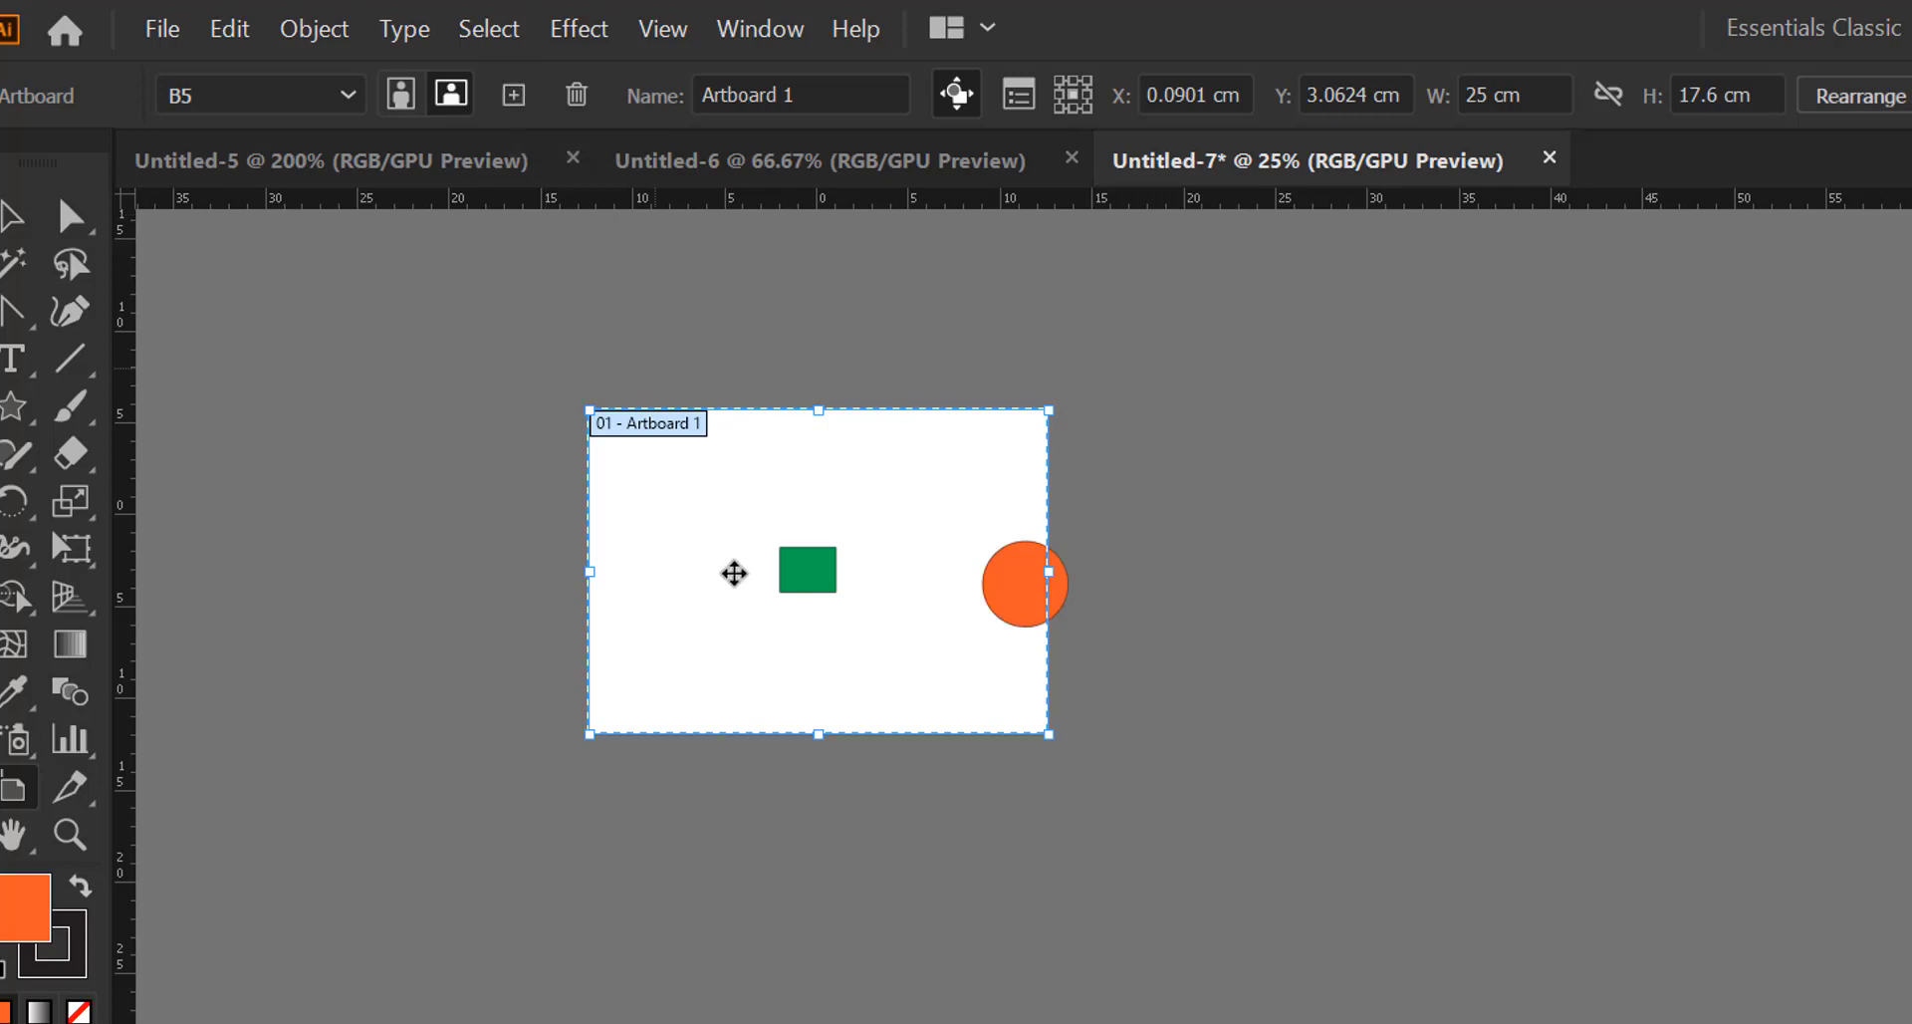
Add two blank B5 artboards, nudging Artboard 5 slightly right before adding Artboard 6
click(513, 104)
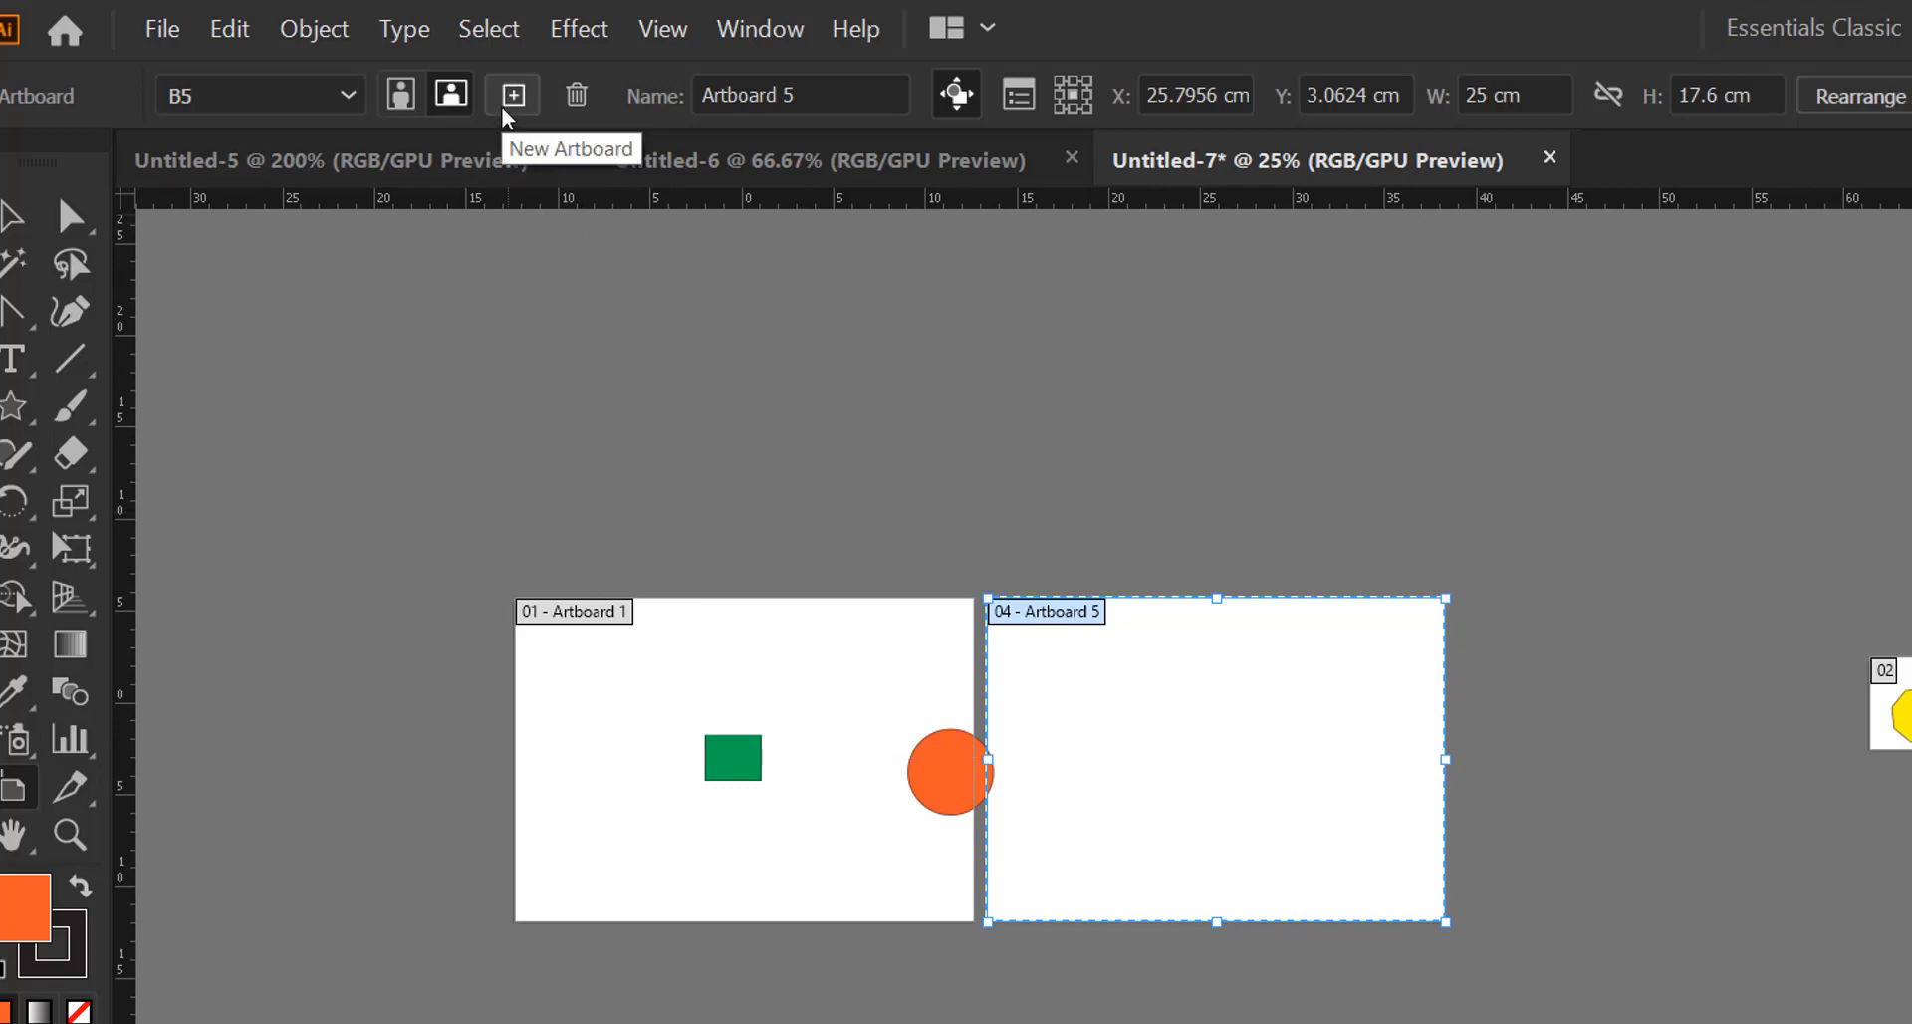
drag(1126, 700, 1174, 704)
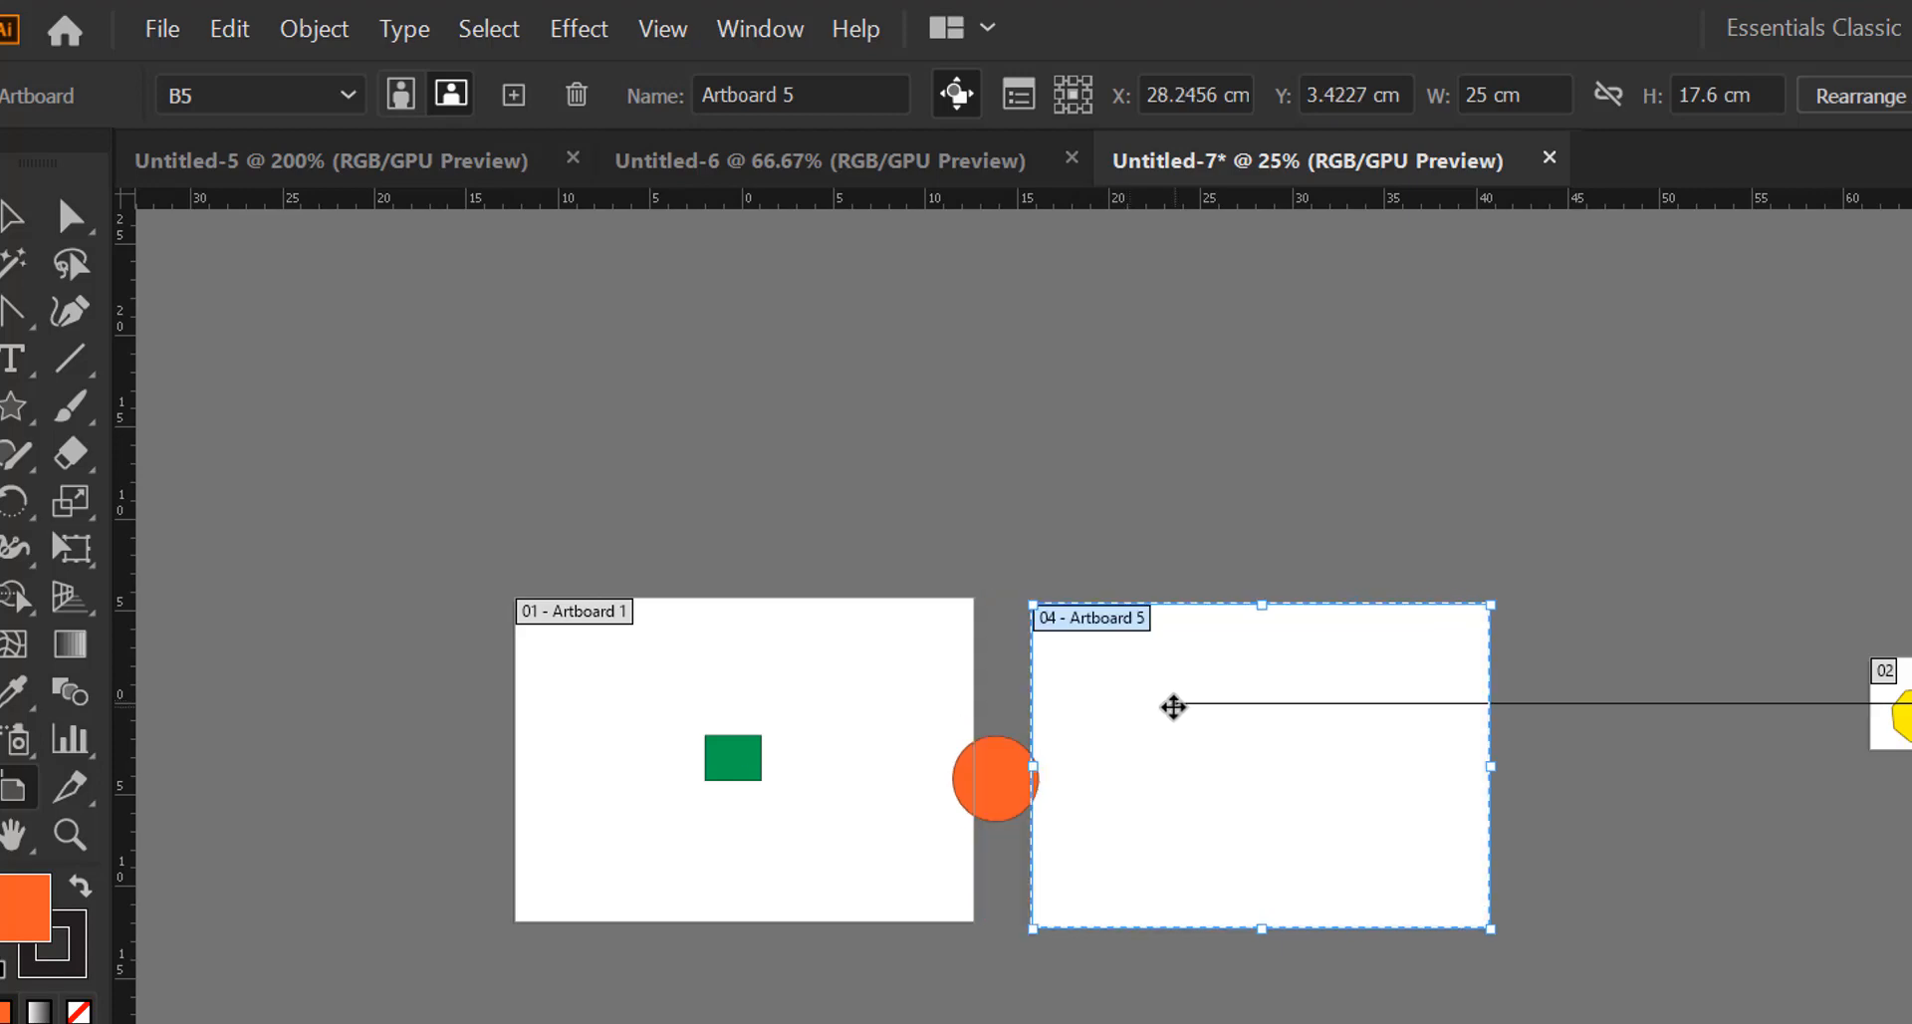
click(513, 94)
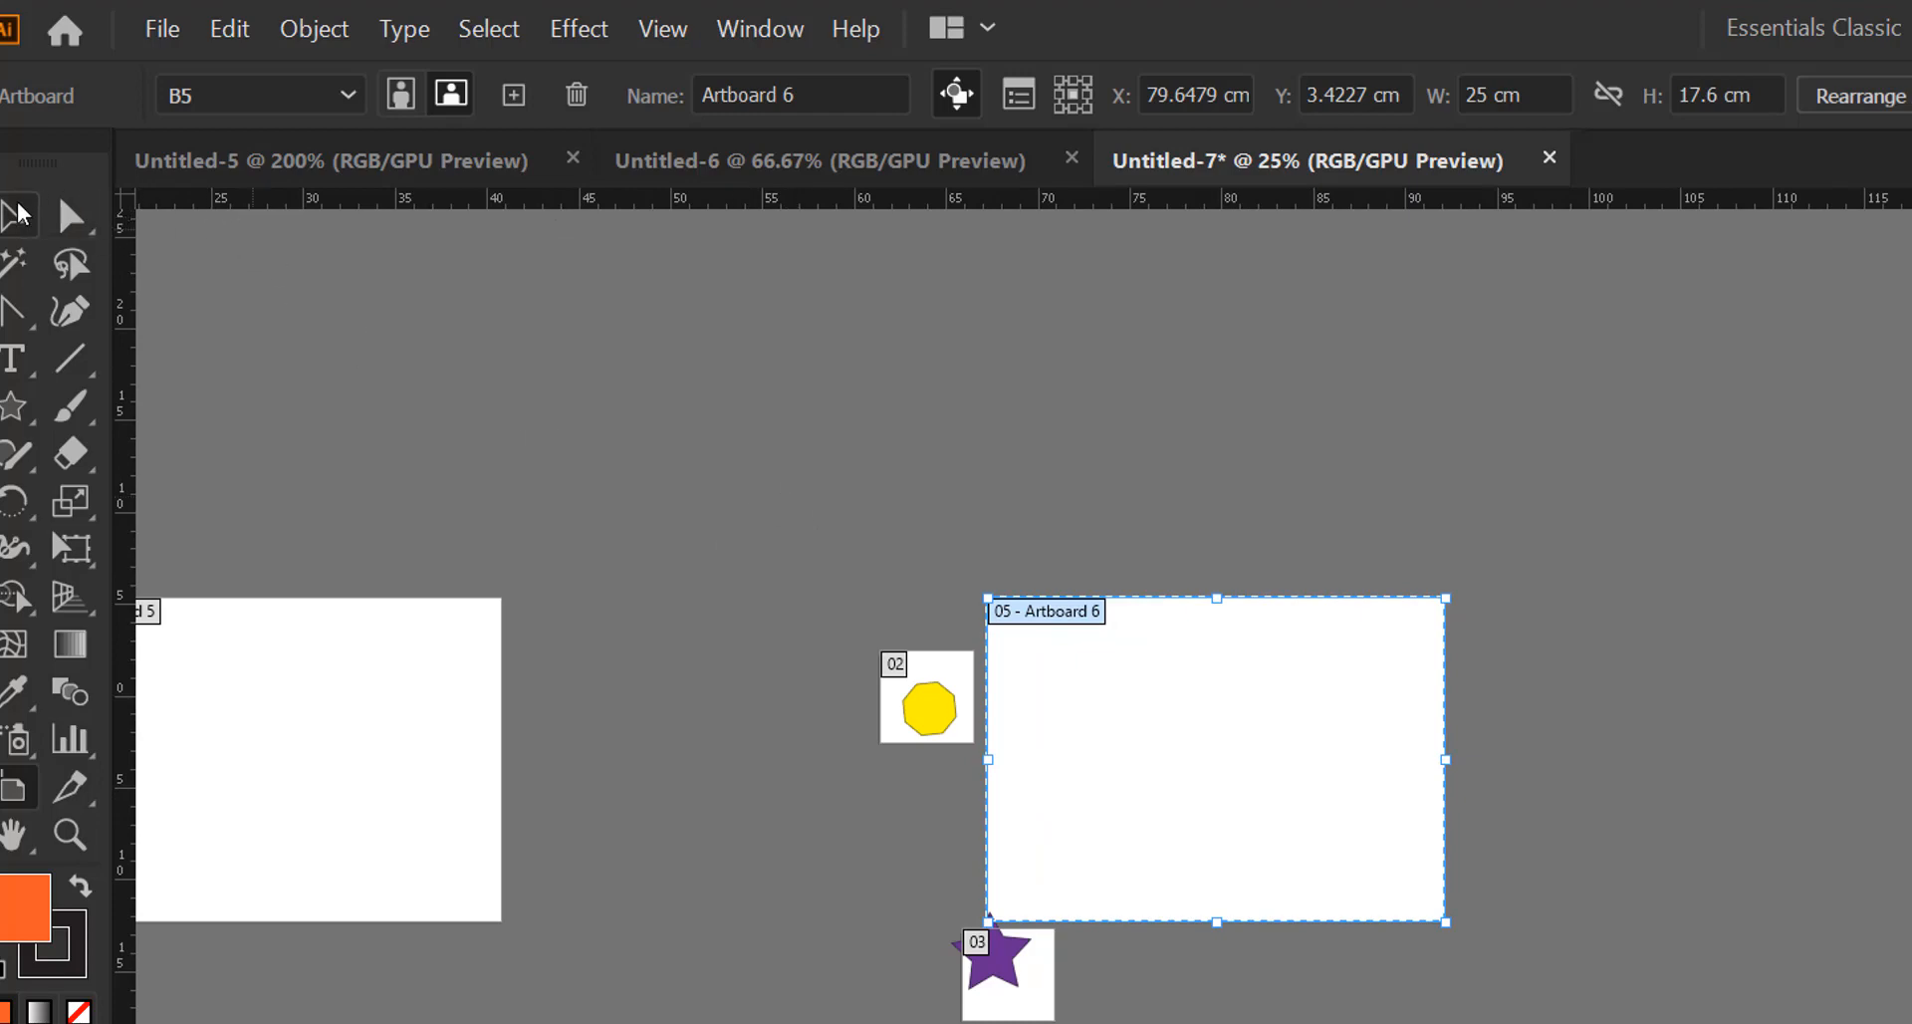
key(Escape)
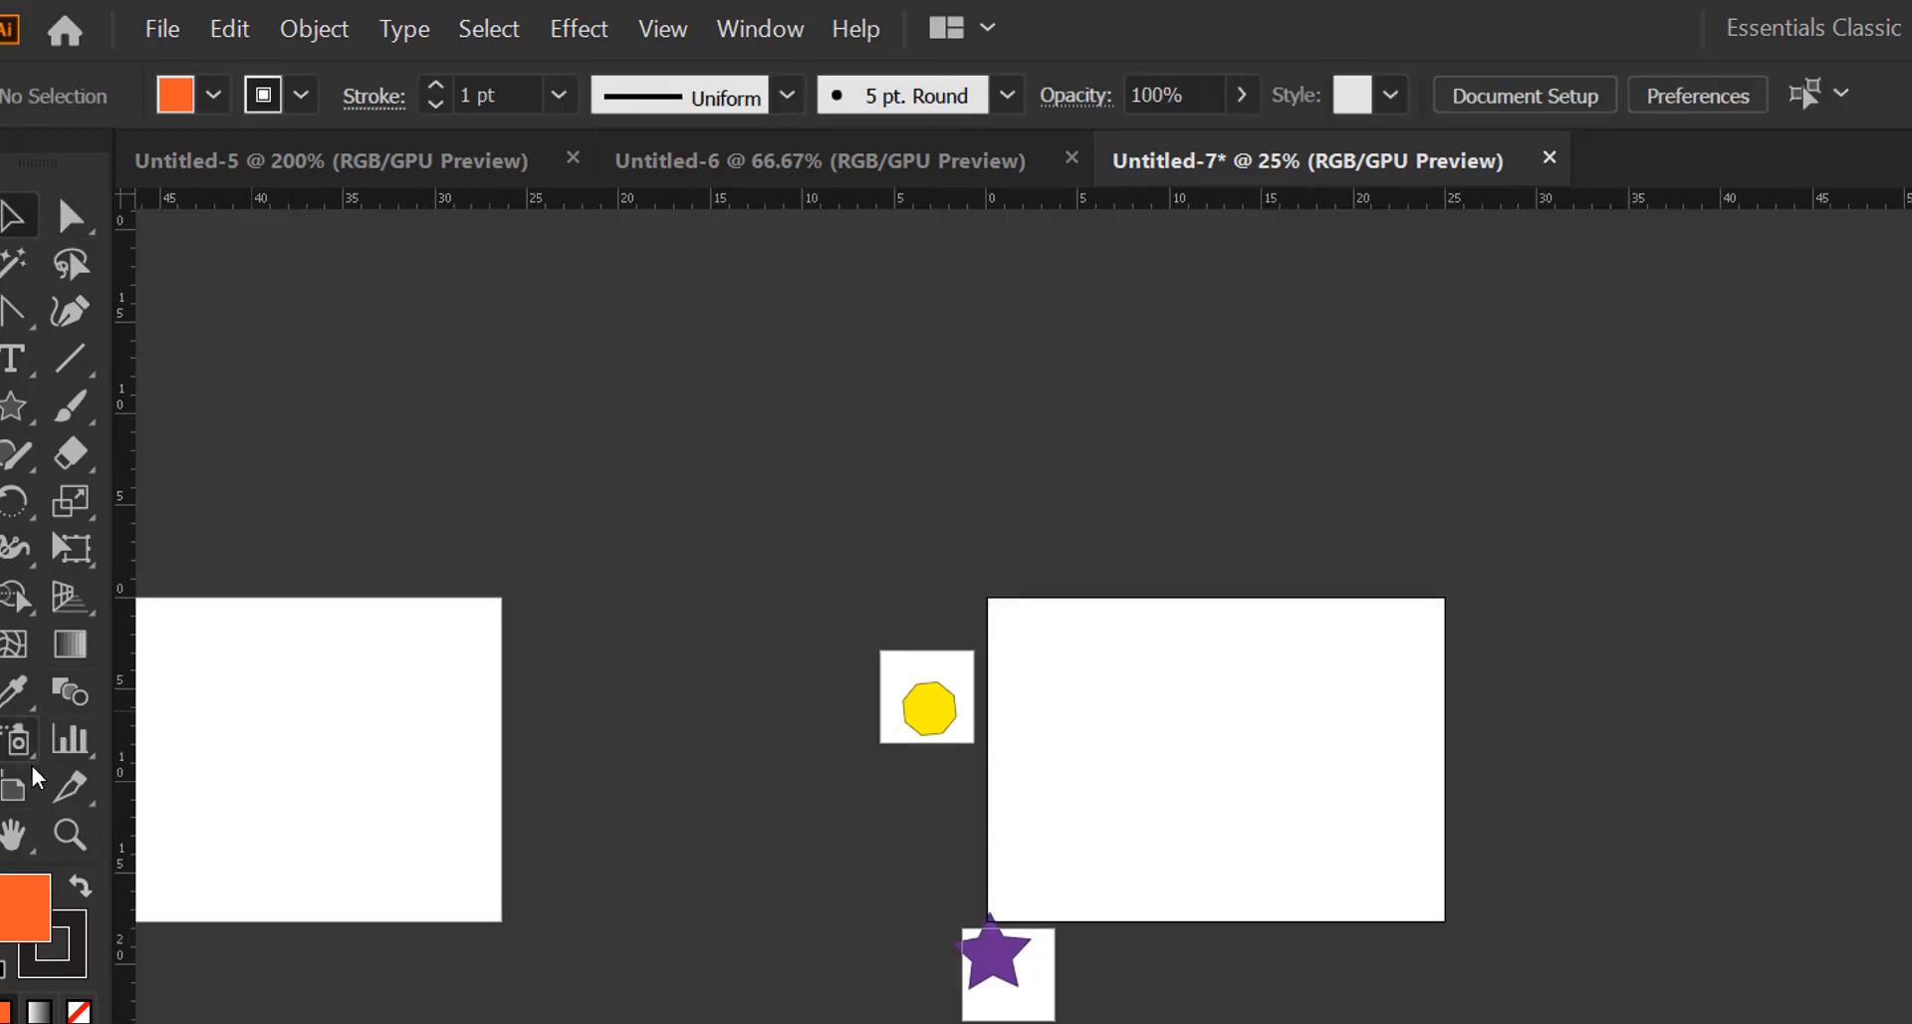
click(35, 794)
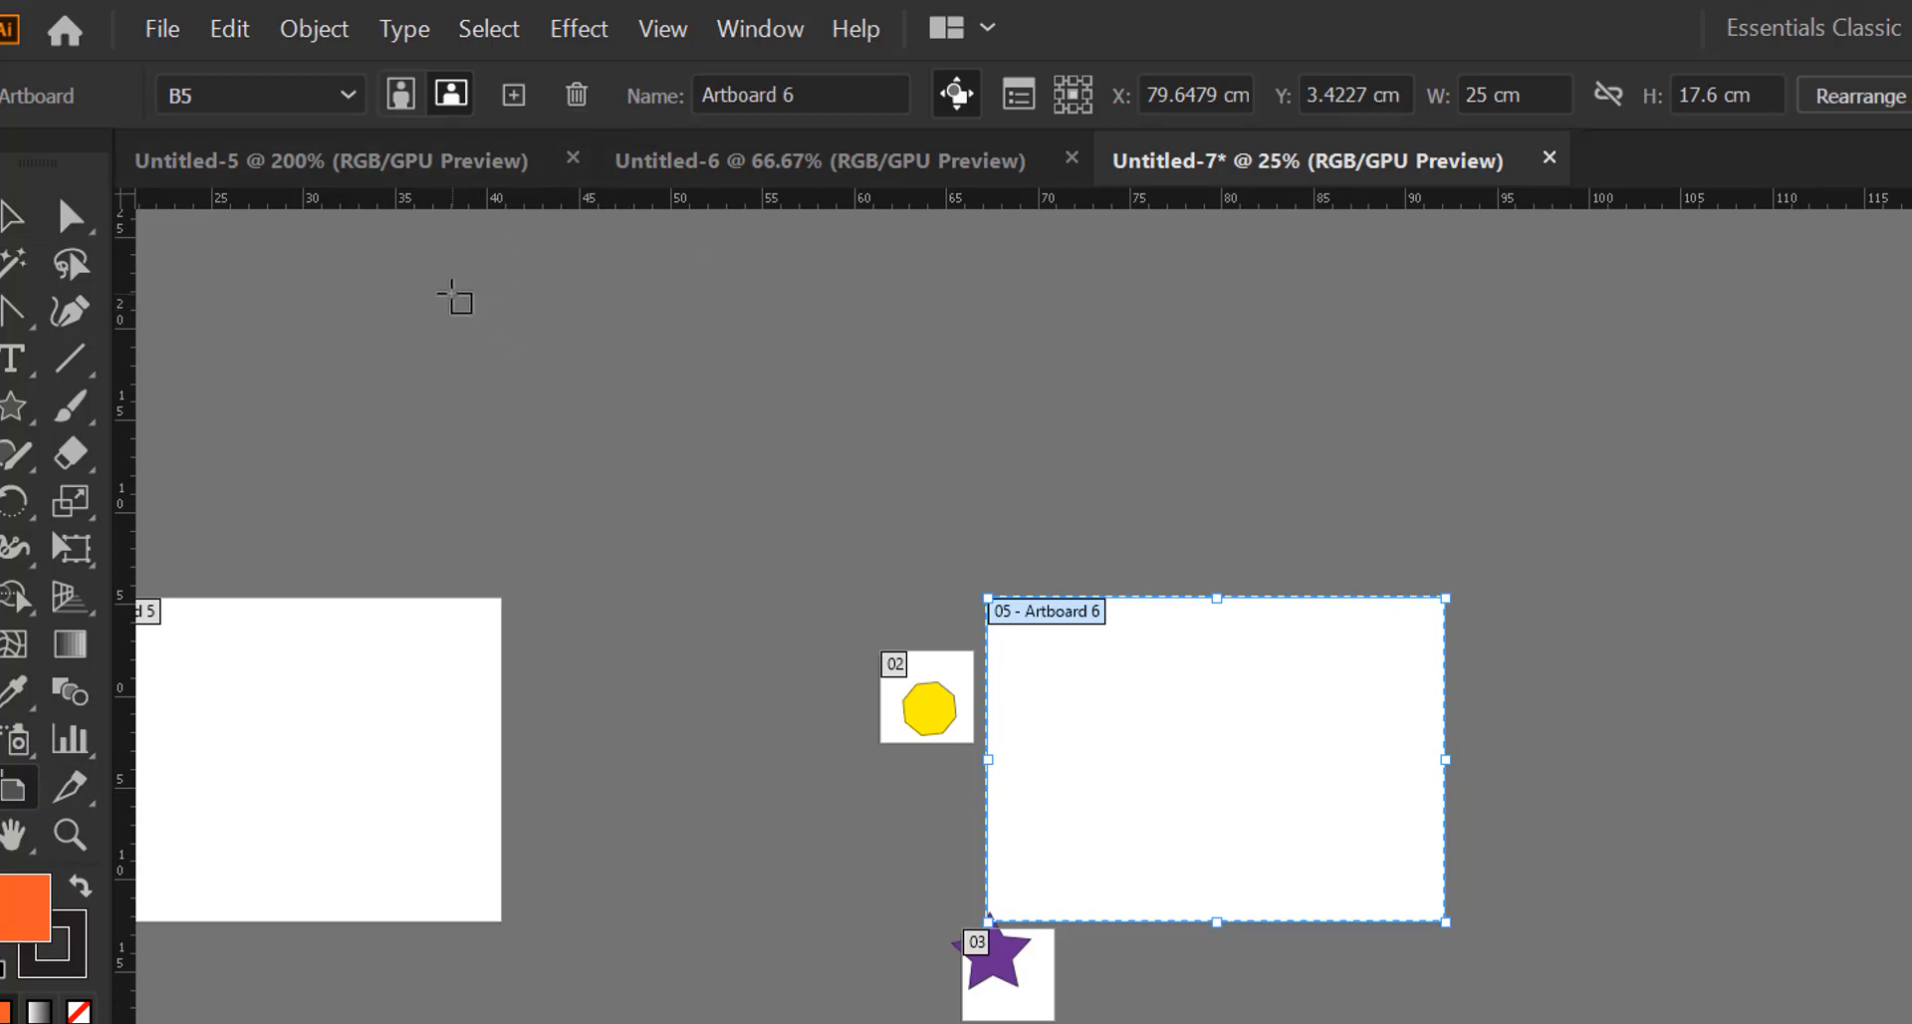
Draw a small 9 × 6.12 cm Artboard 7 above the others, then add Artboards 8 and 9 beside it
drag(452, 294, 617, 406)
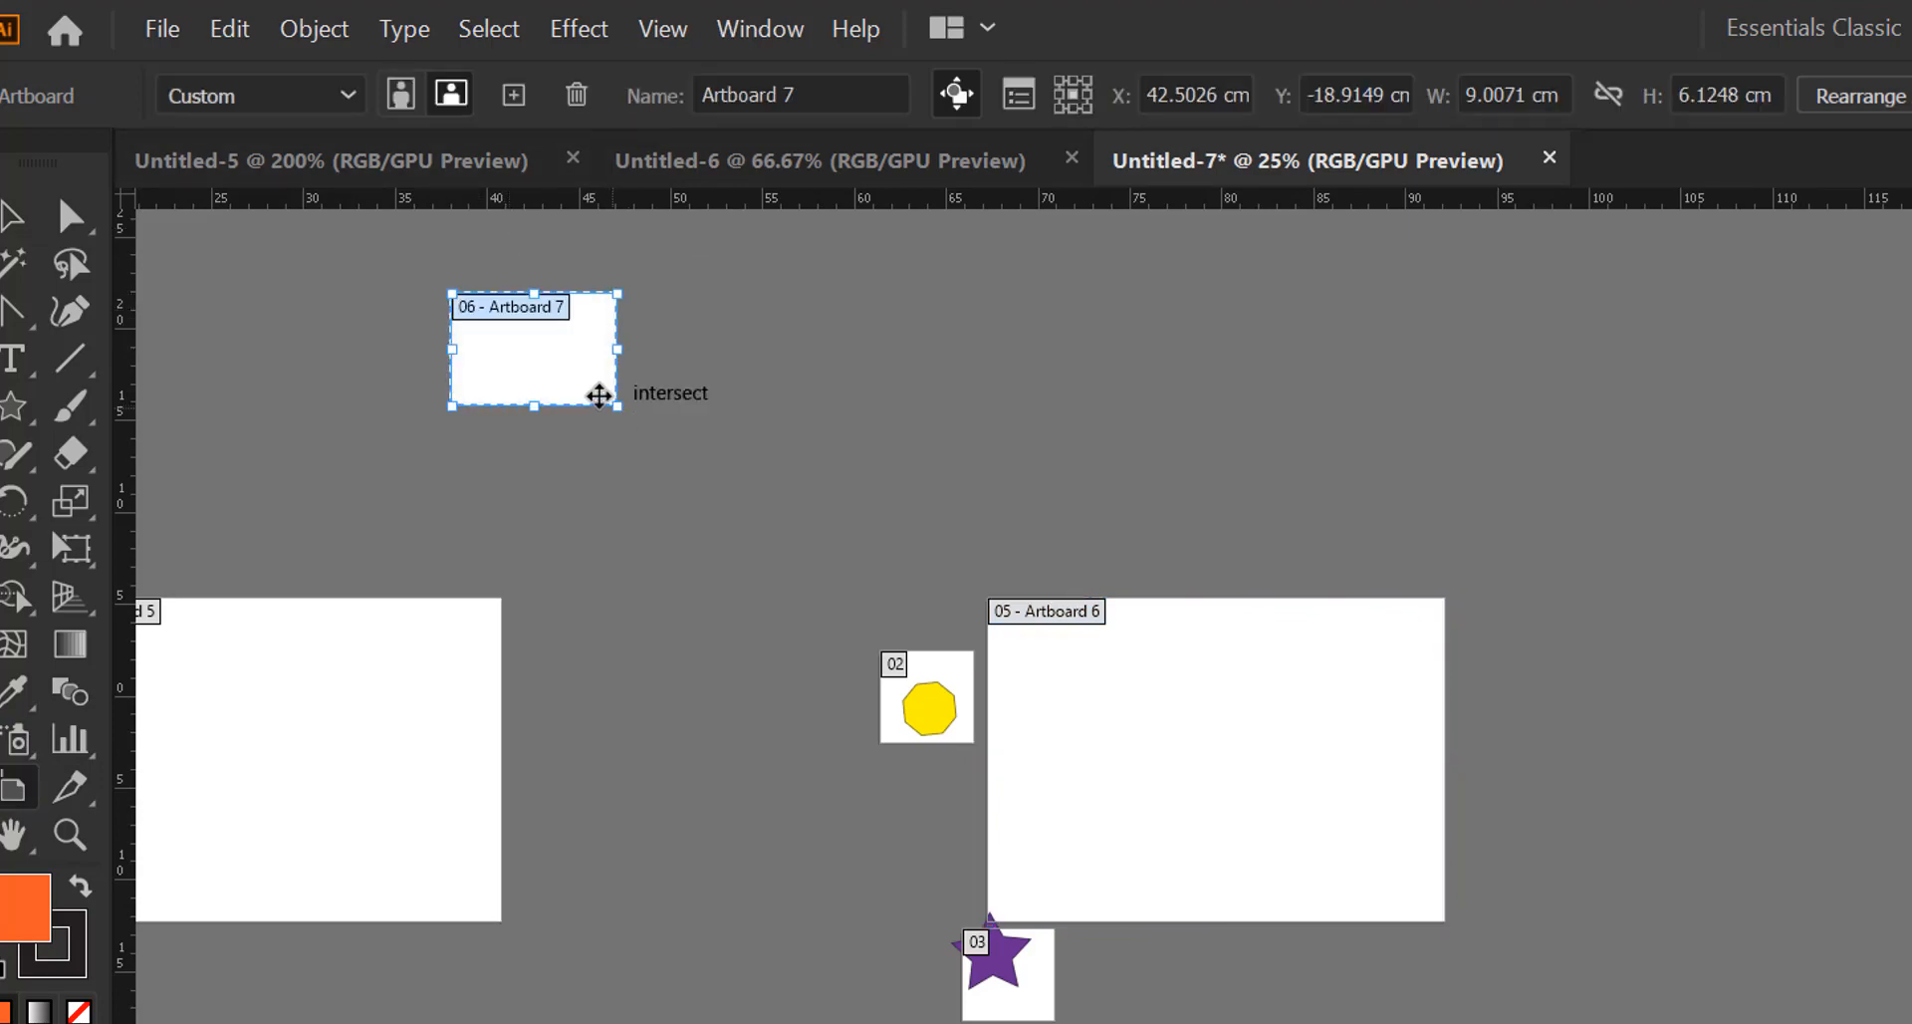
click(514, 94)
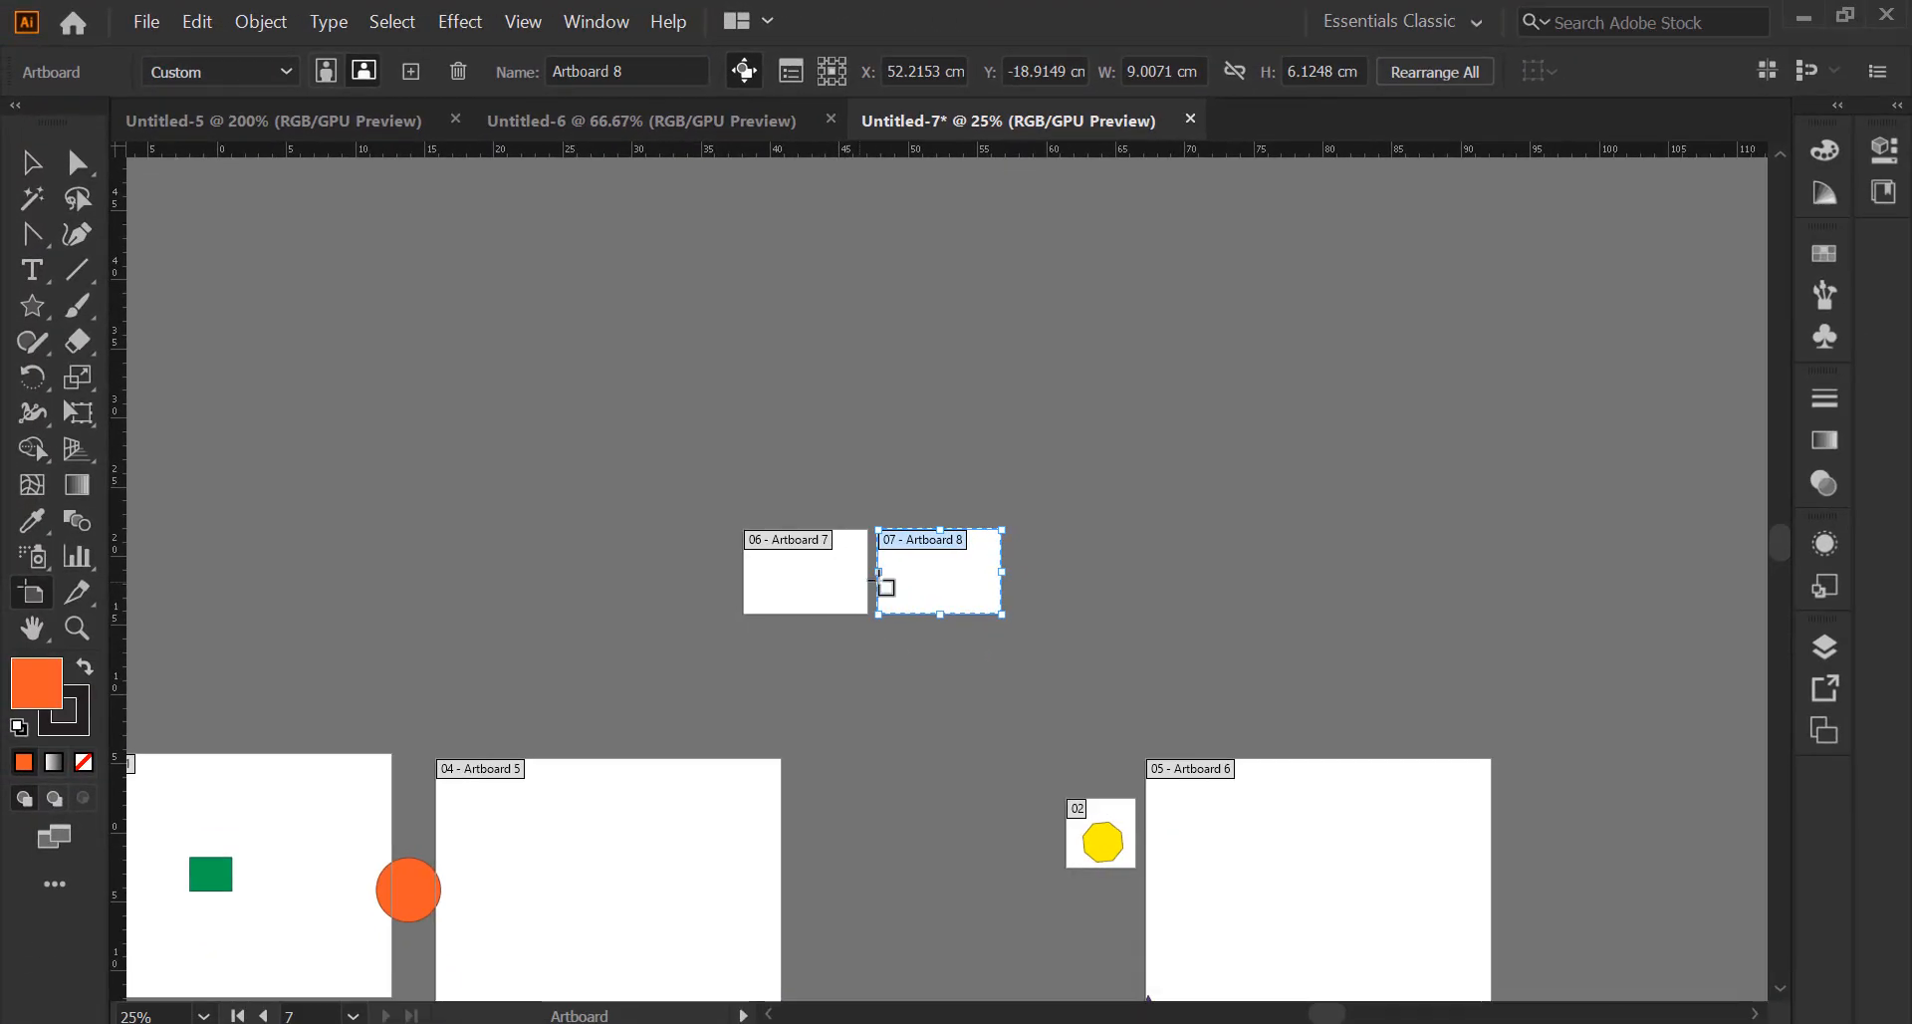
click(410, 71)
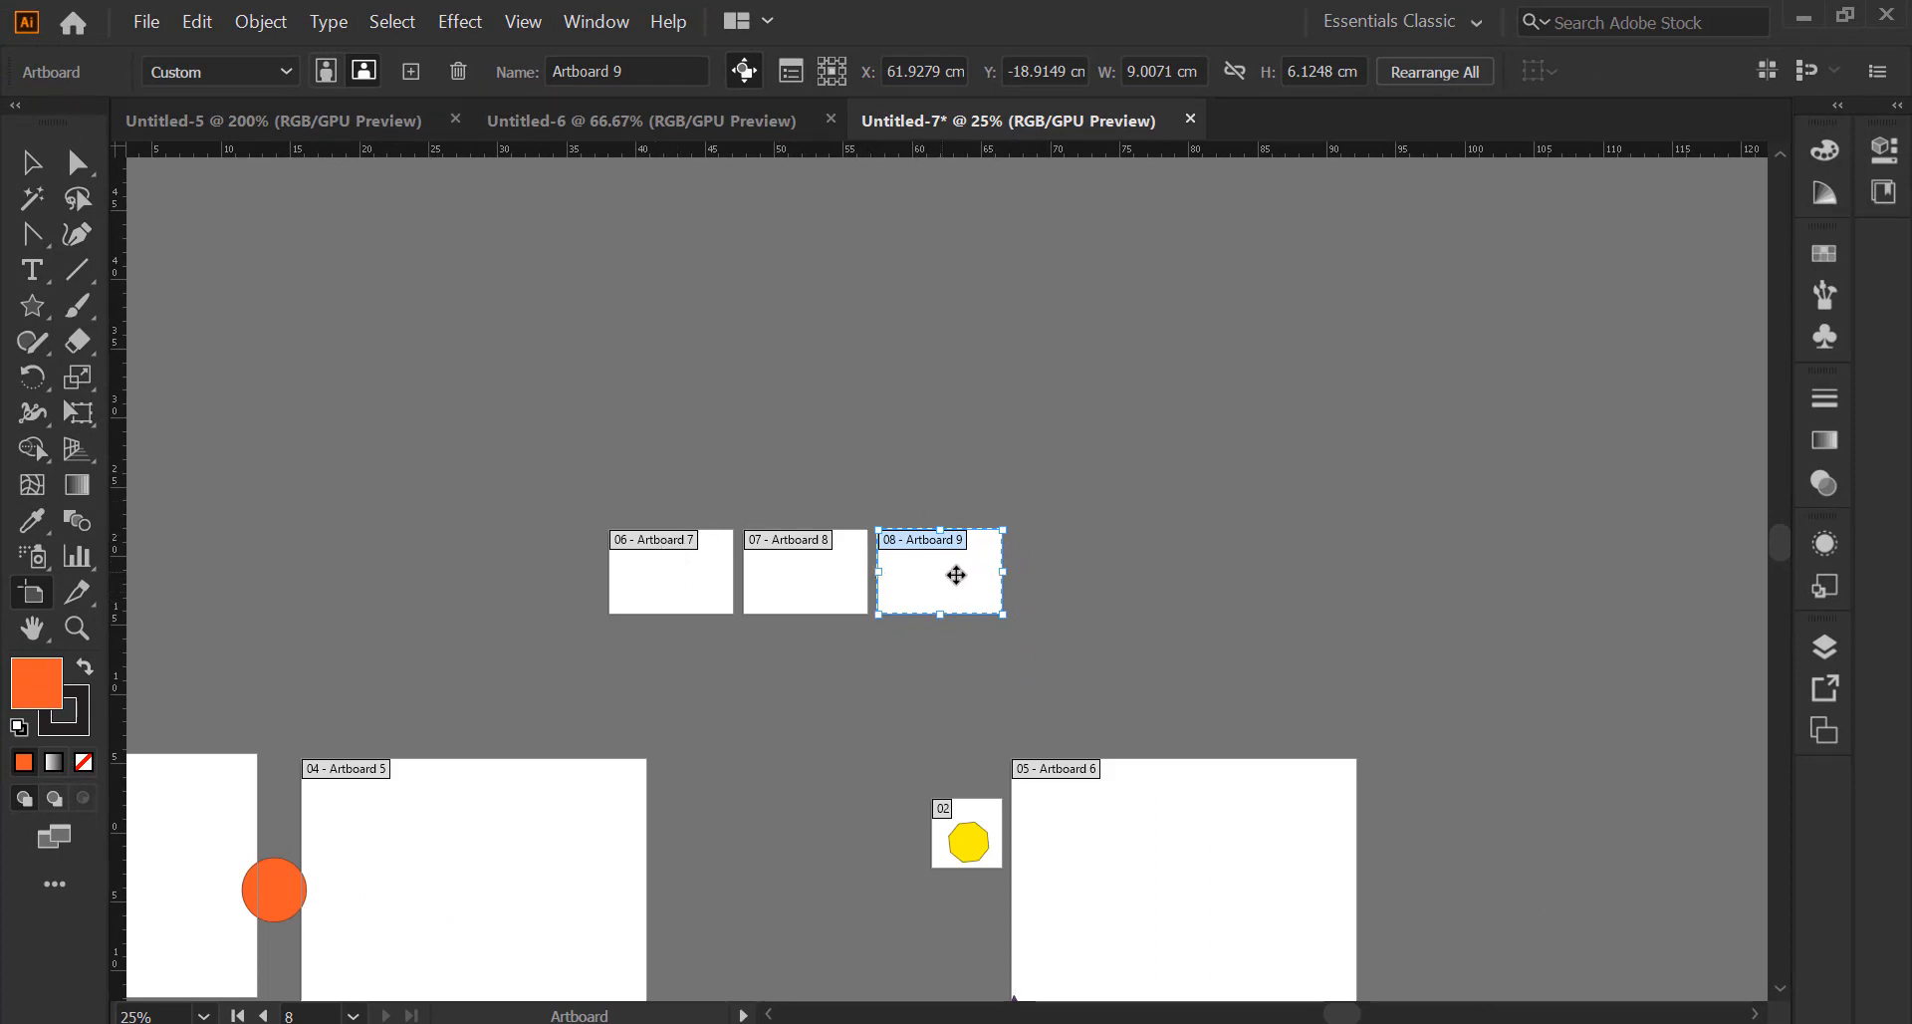
Delete the small Artboards 9, 8 and 7 in turn
scroll(956, 575, down, 1)
scroll(956, 577, up, 1)
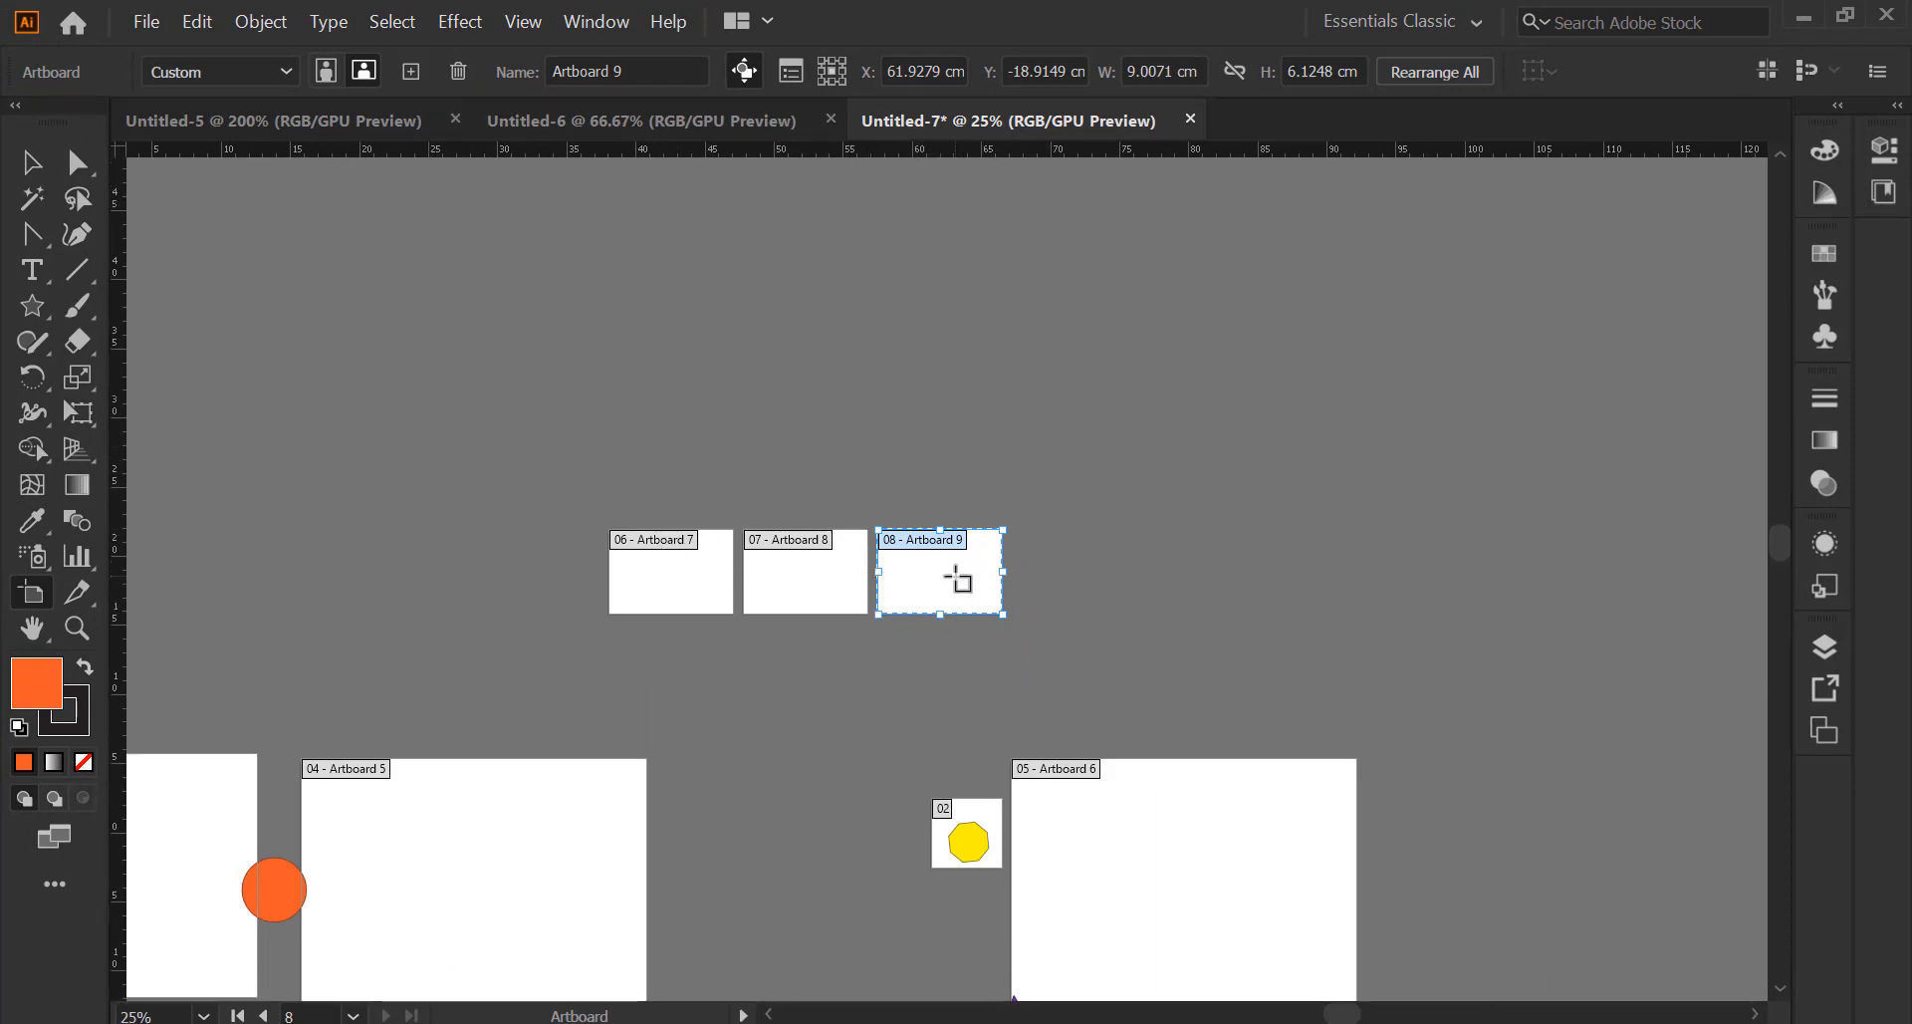
click(459, 72)
click(460, 71)
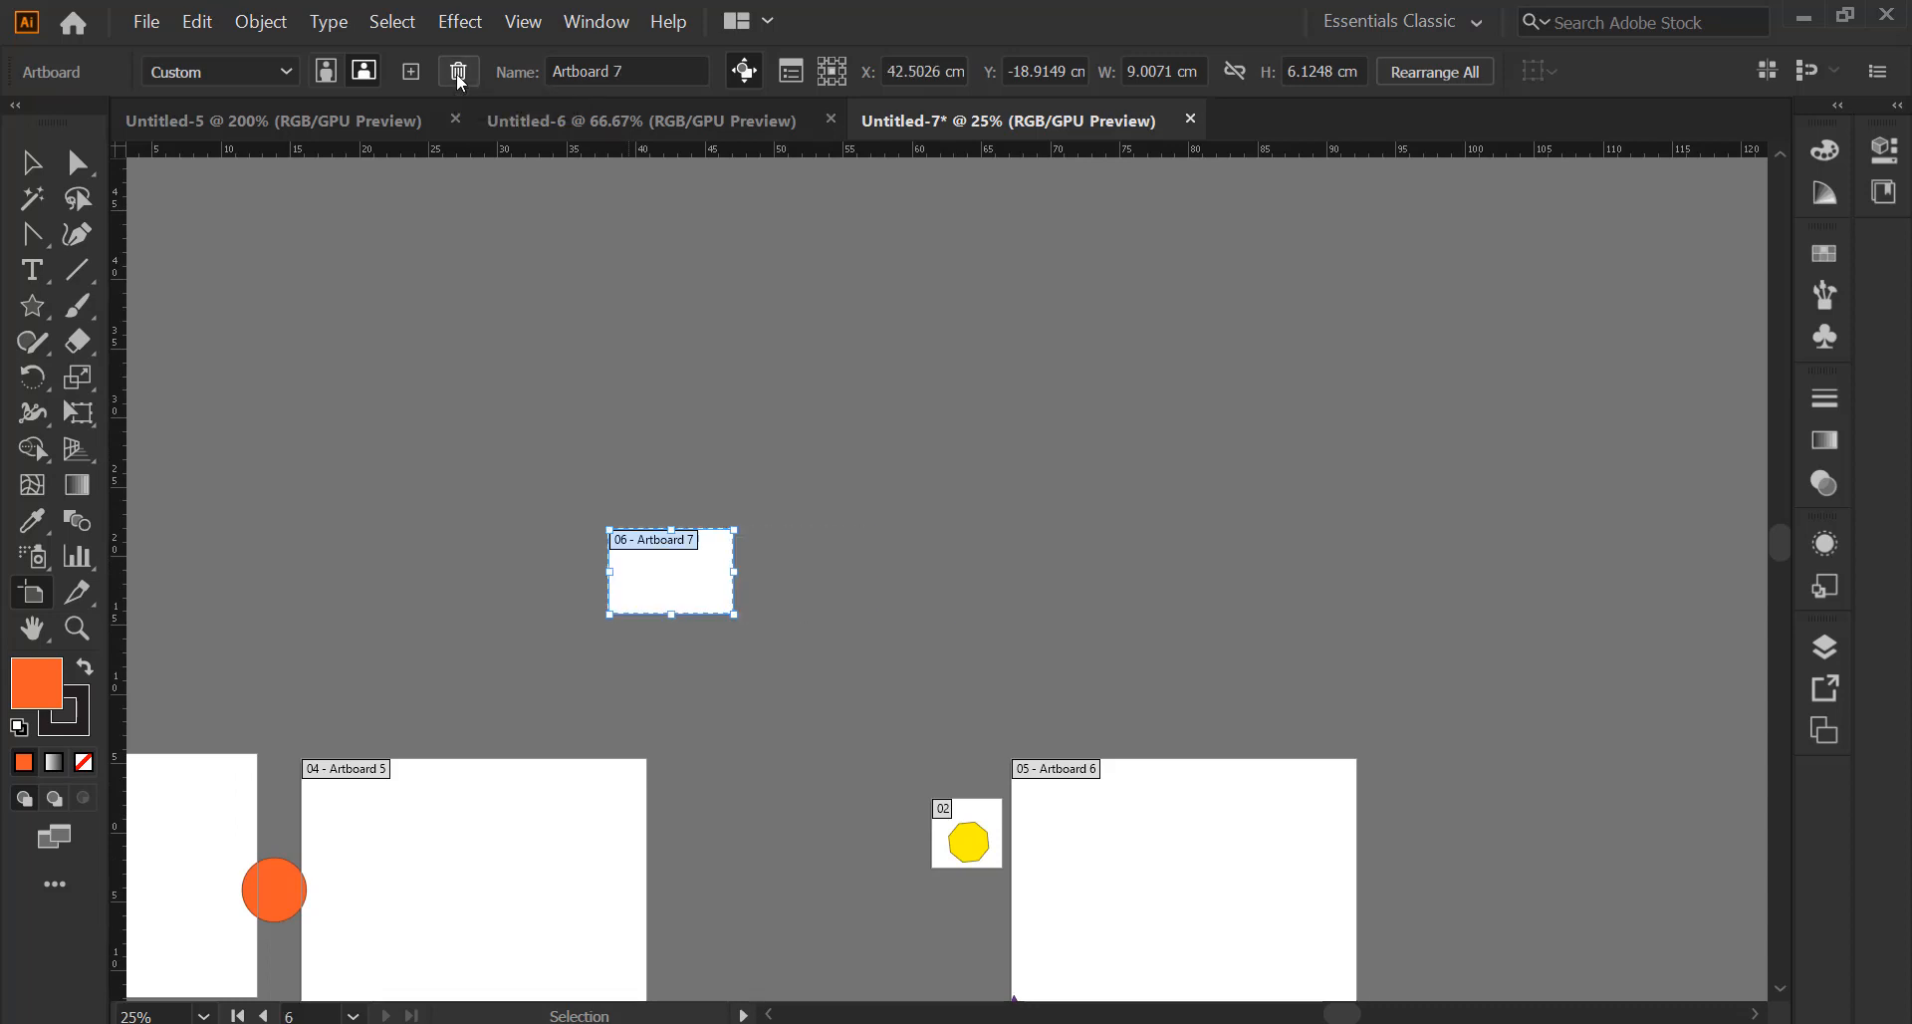
click(459, 72)
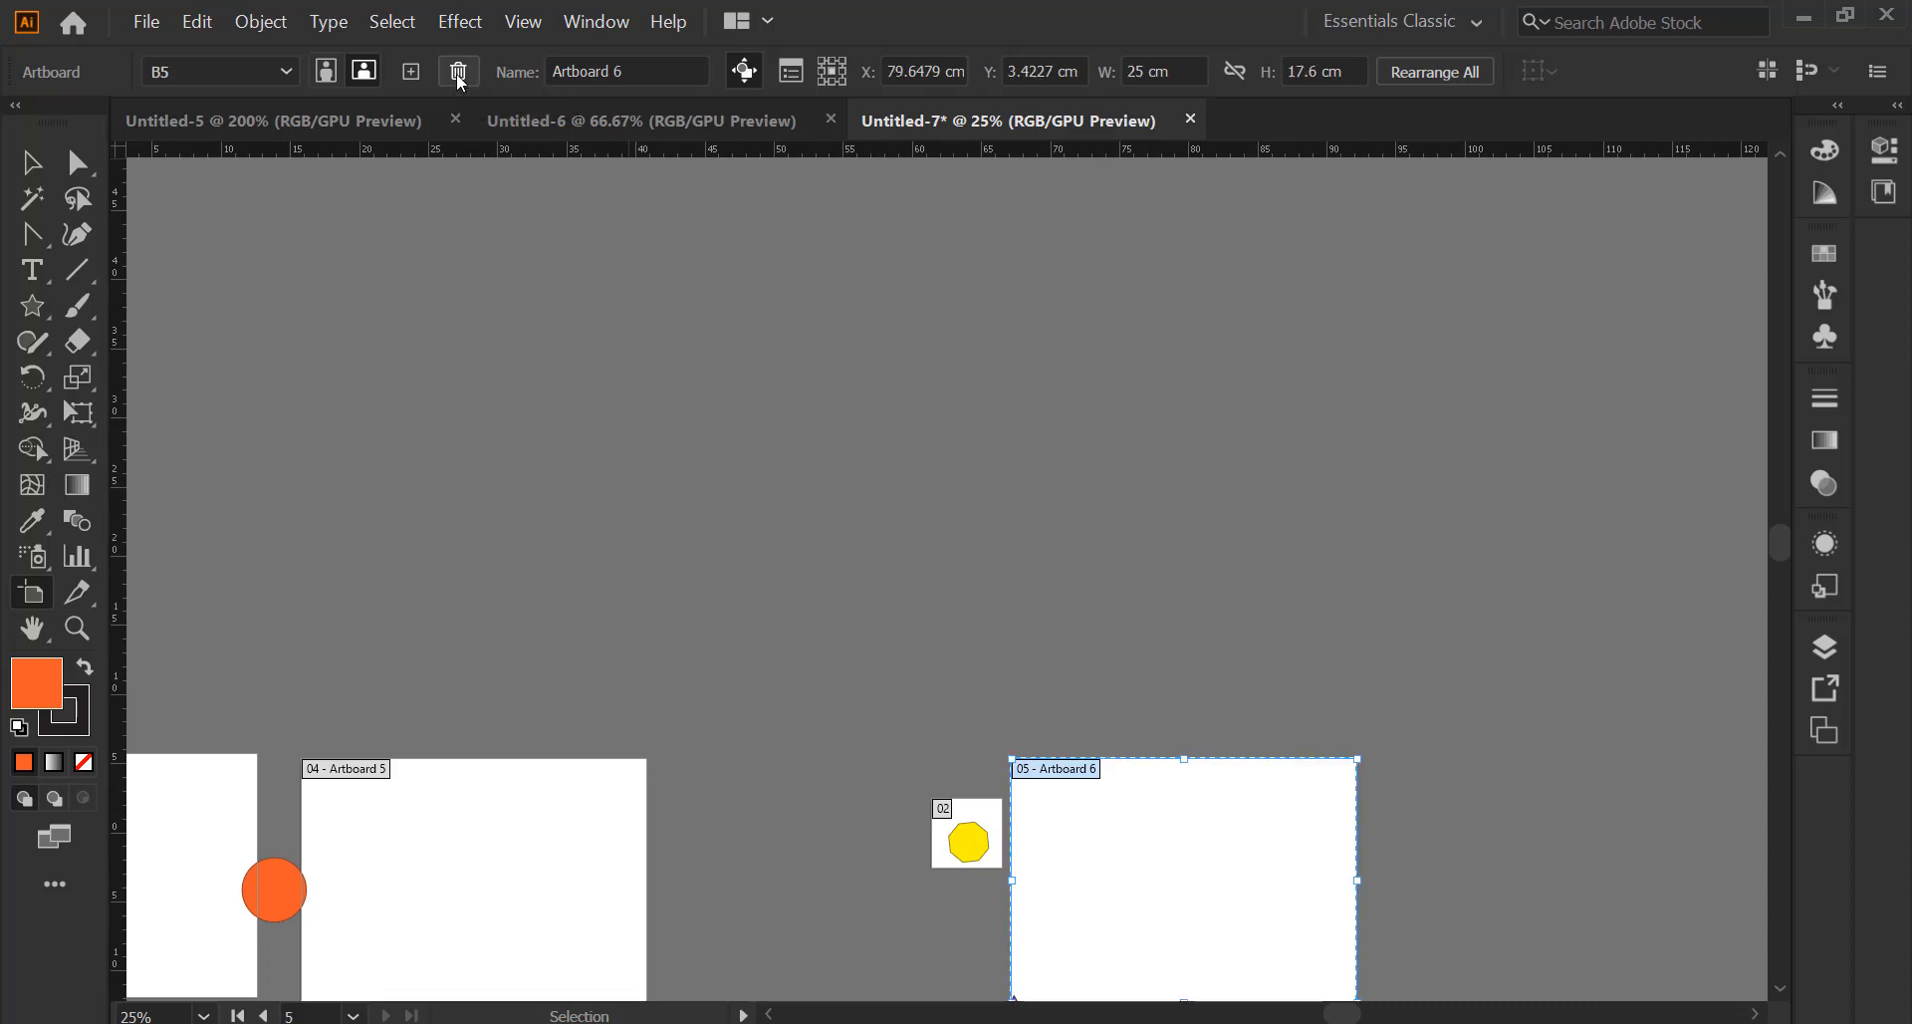
Replace Artboard 6's name with a person's full name and open its Artboard Options dialog
click(632, 72)
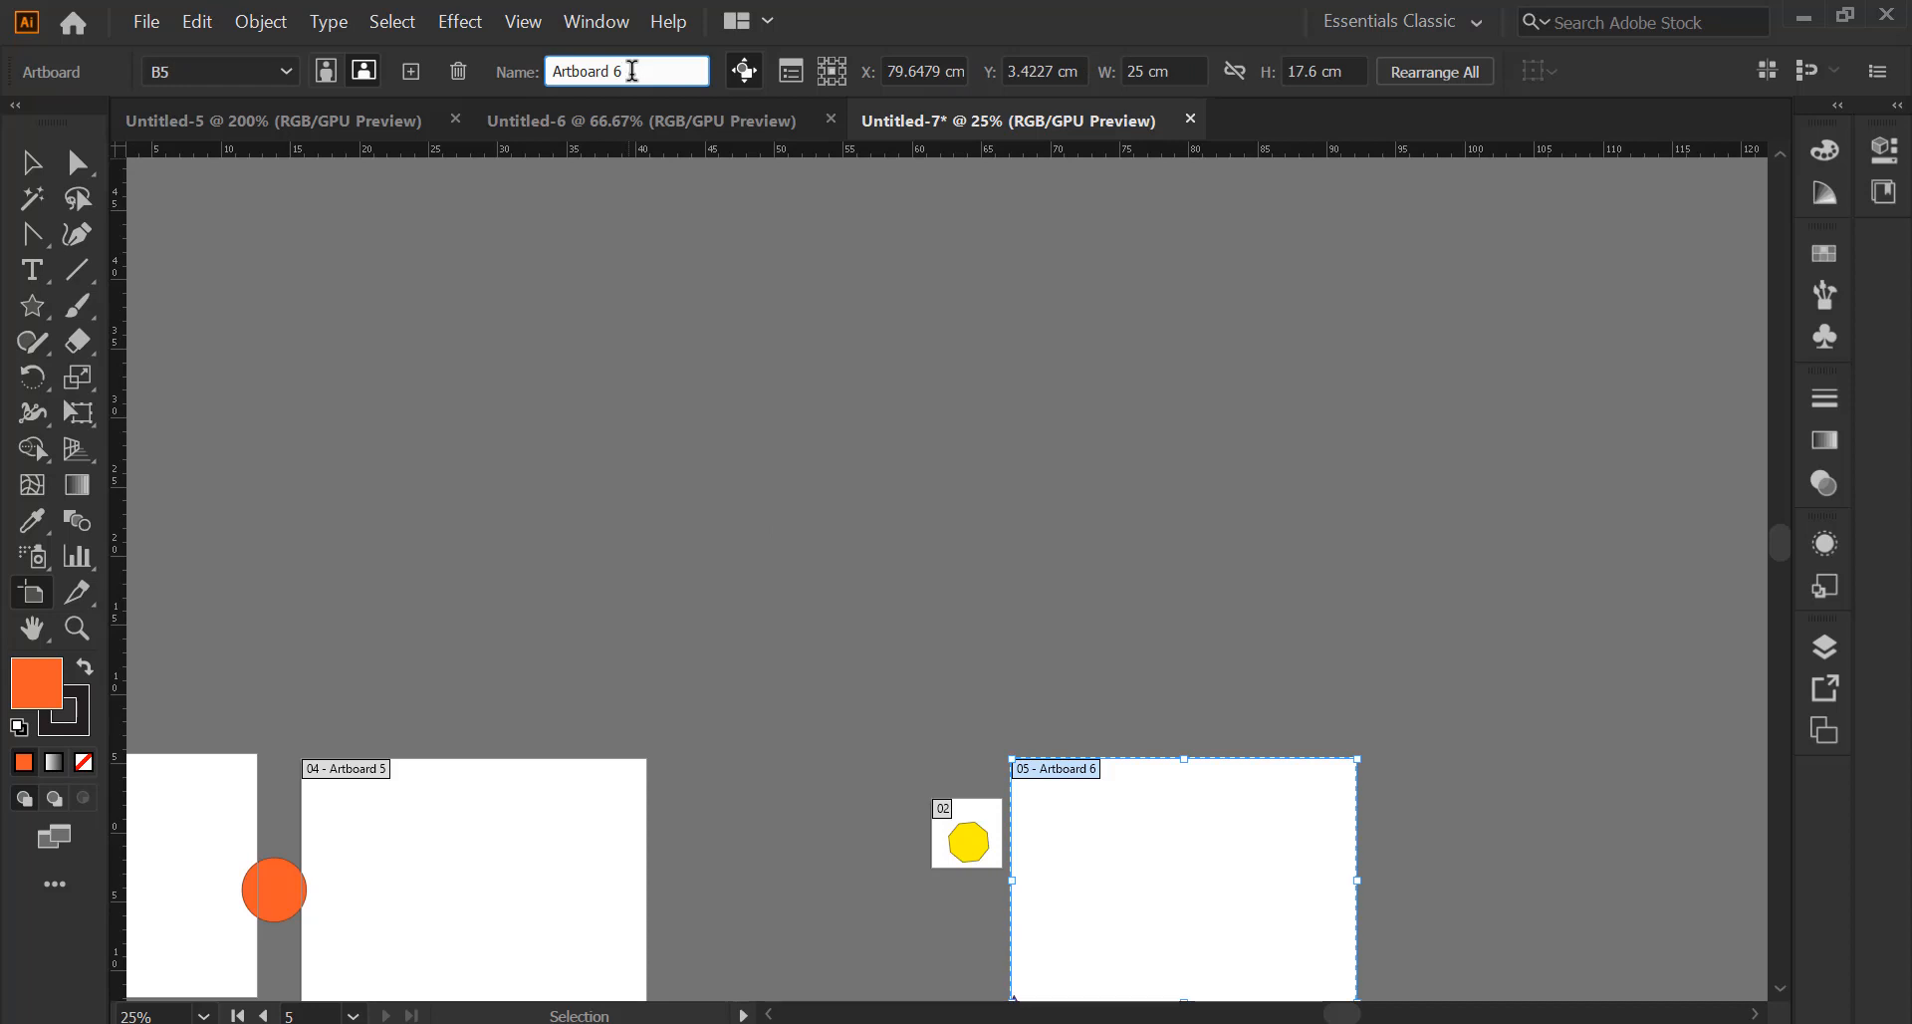
scroll(1089, 781, down, 5)
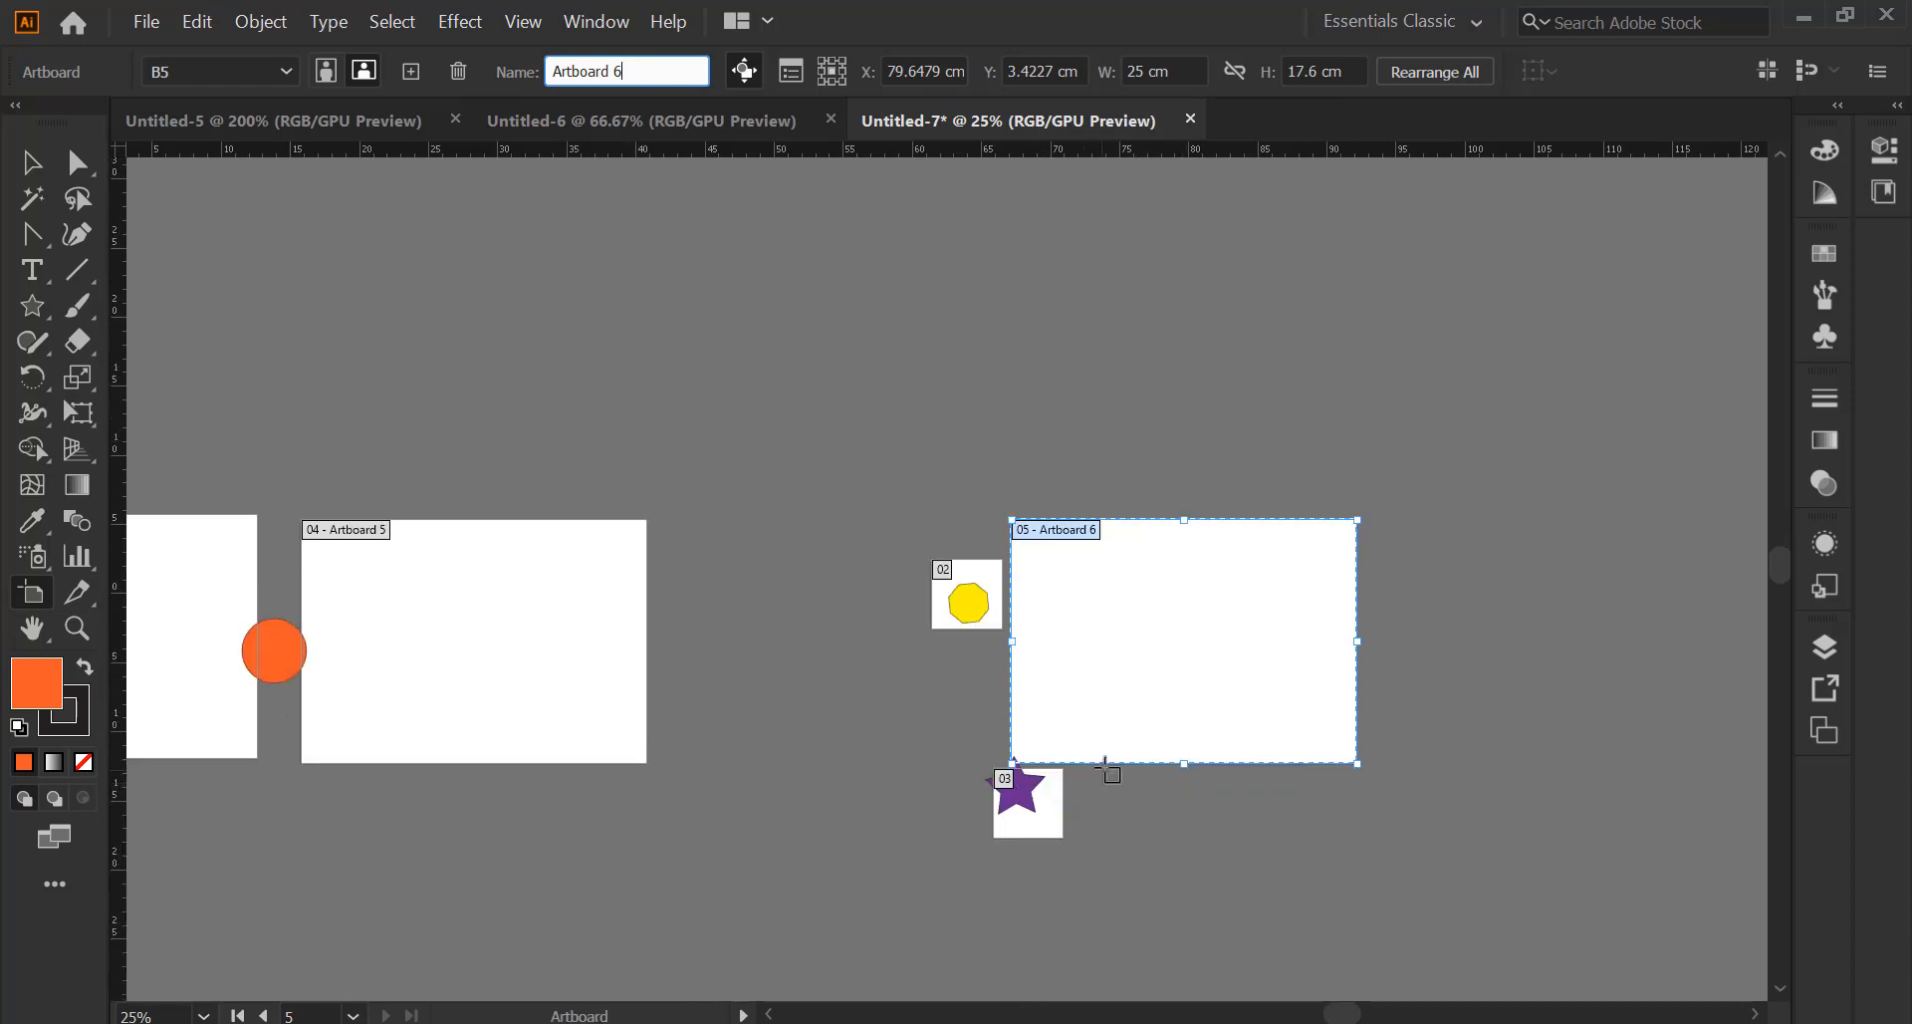
scroll(1121, 737, up, 2)
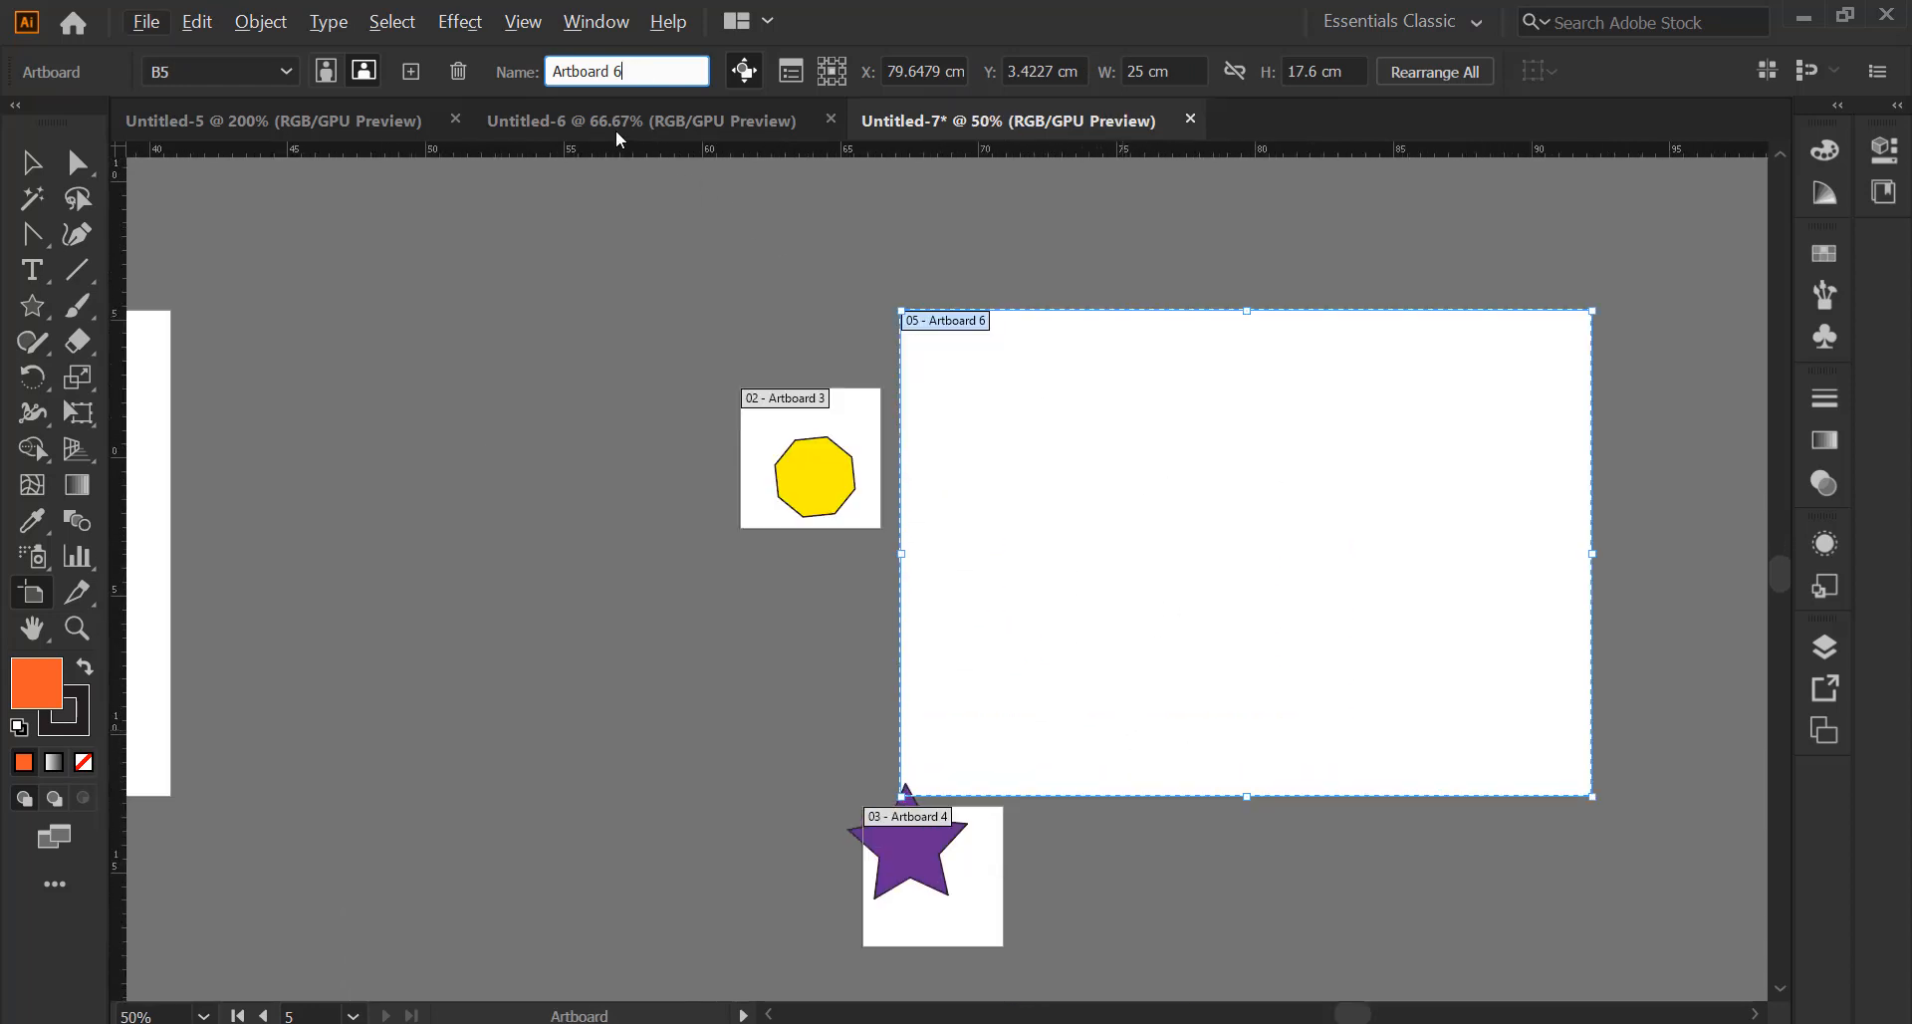
drag(633, 71, 546, 86)
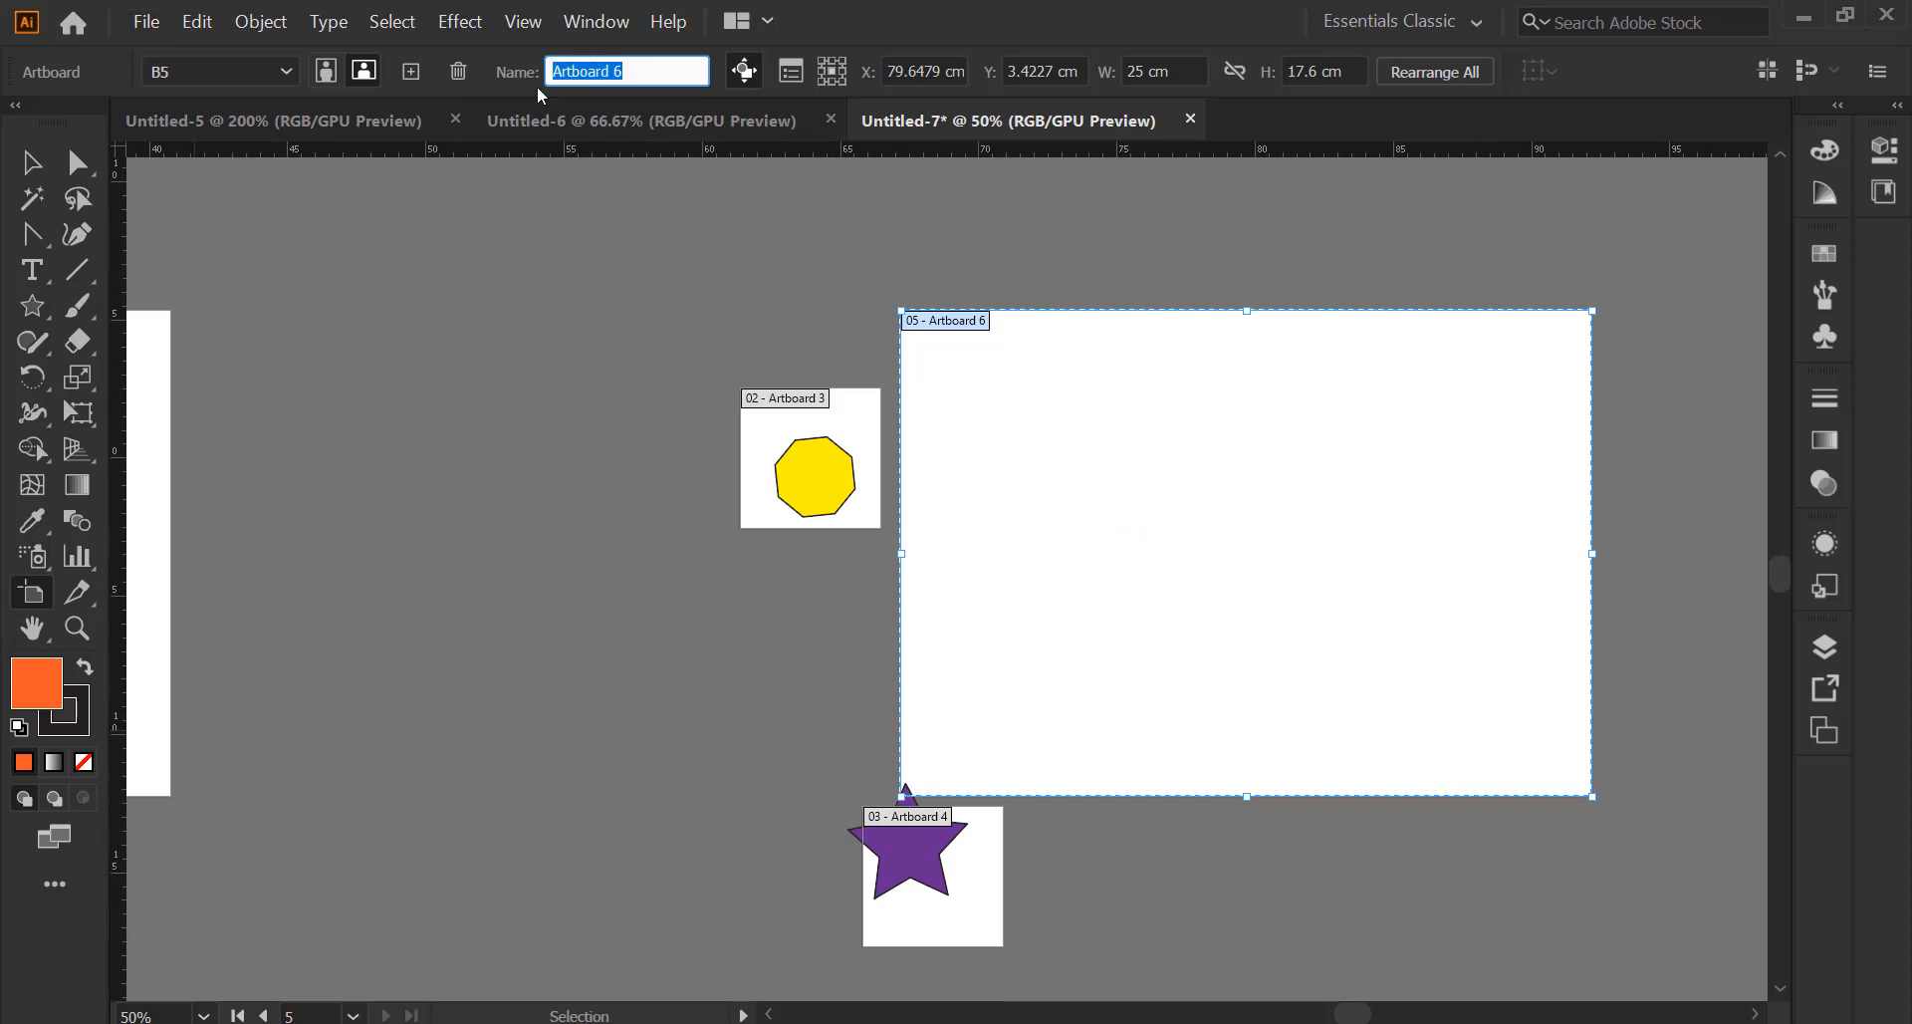
click(31, 162)
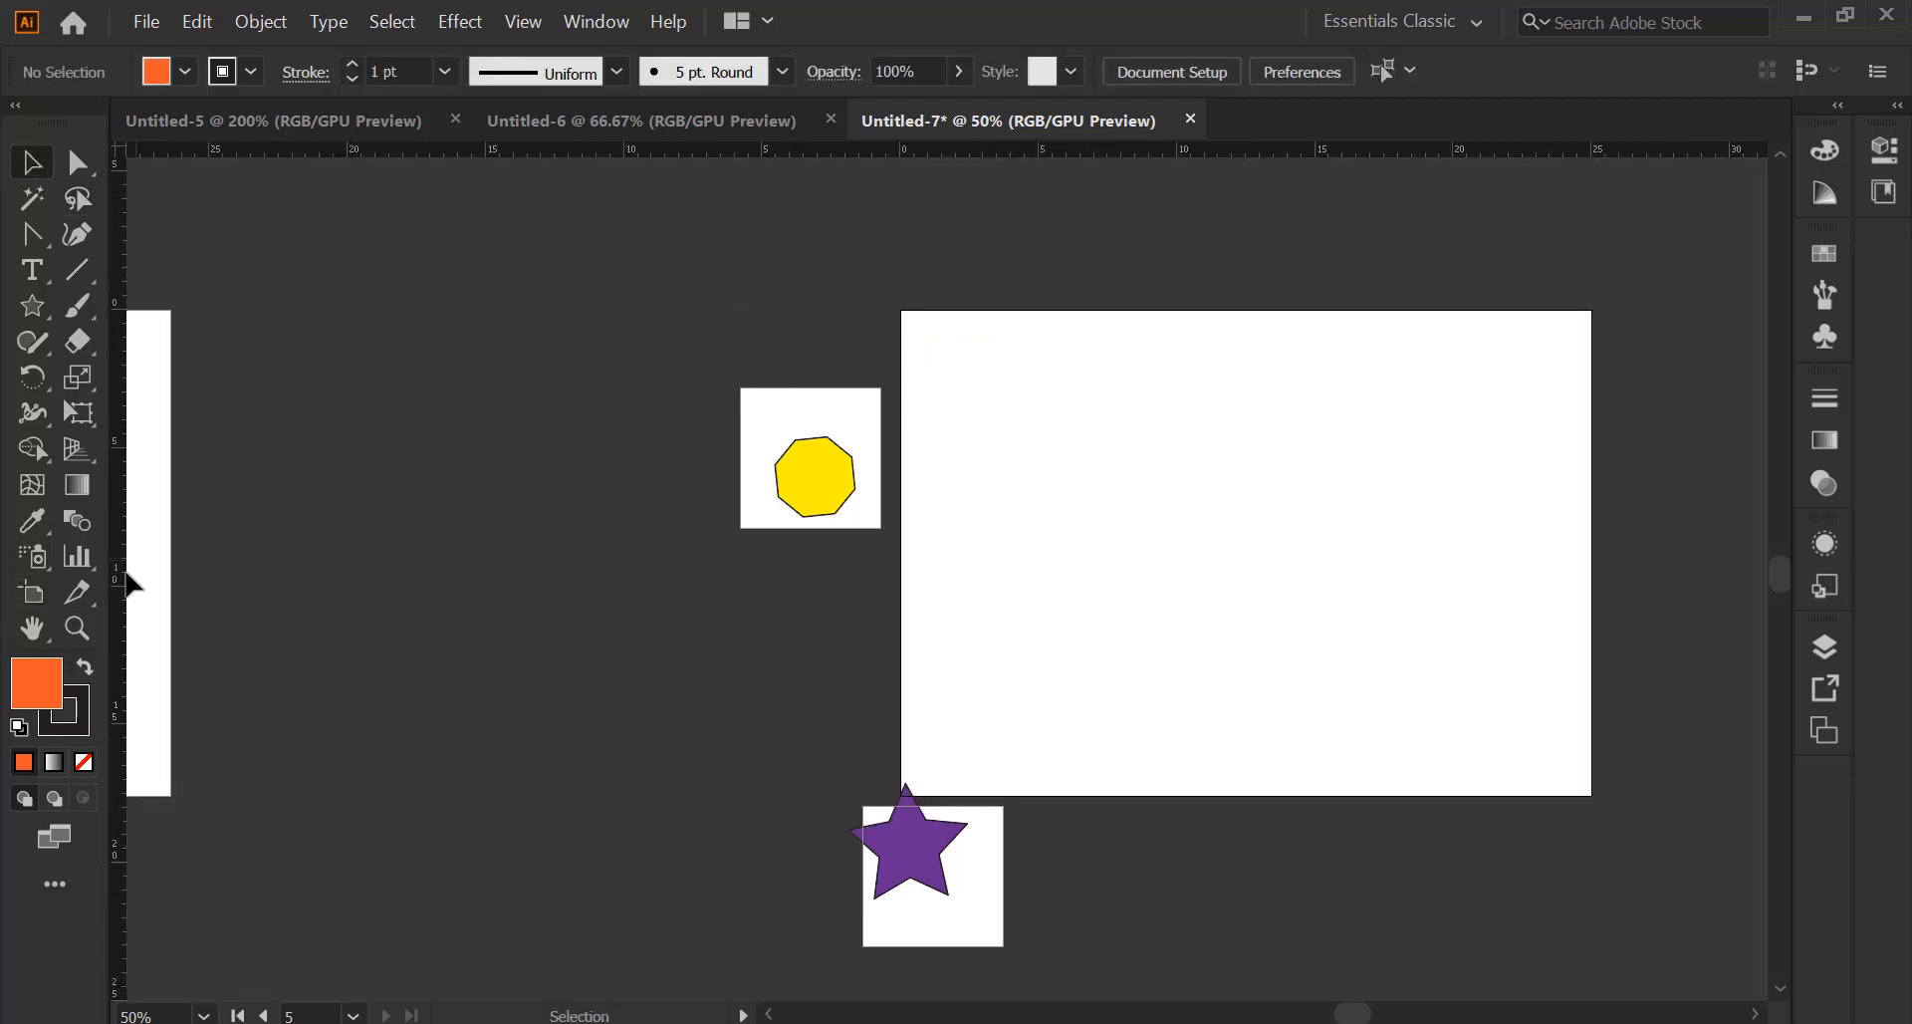
key(shift+o)
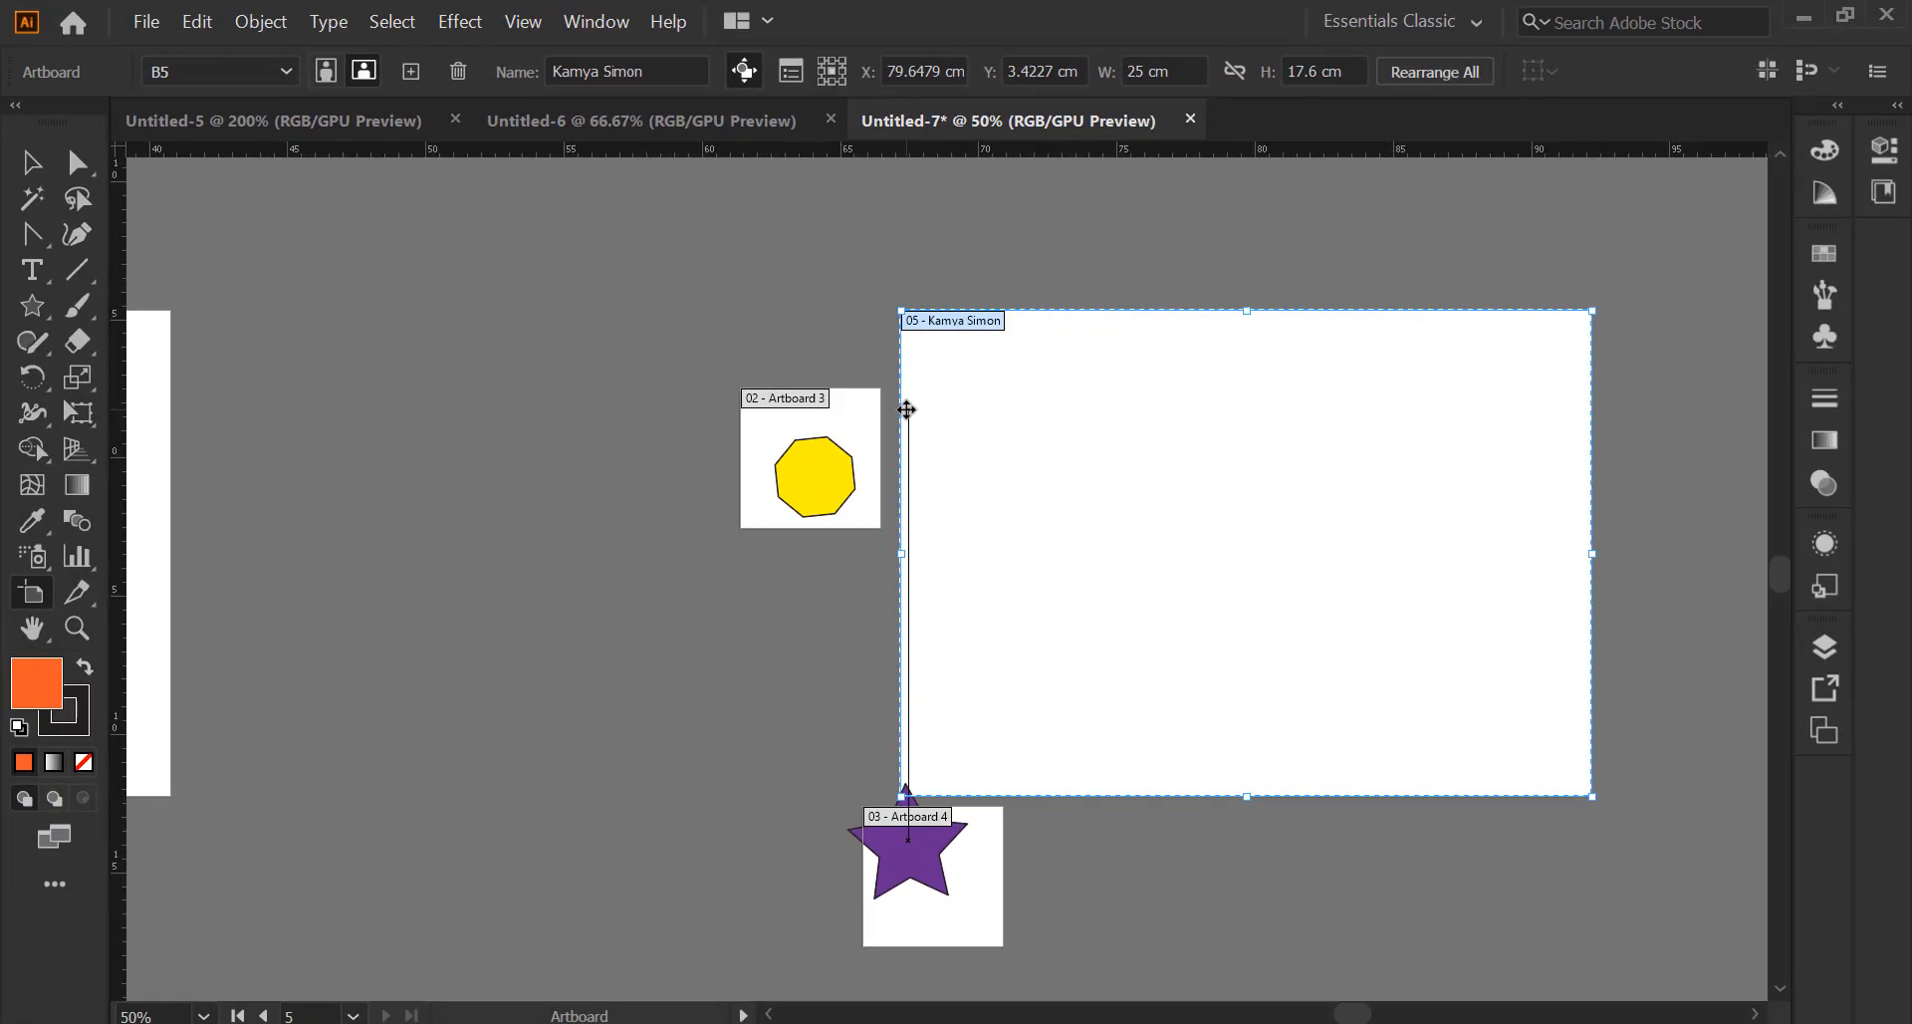
click(789, 71)
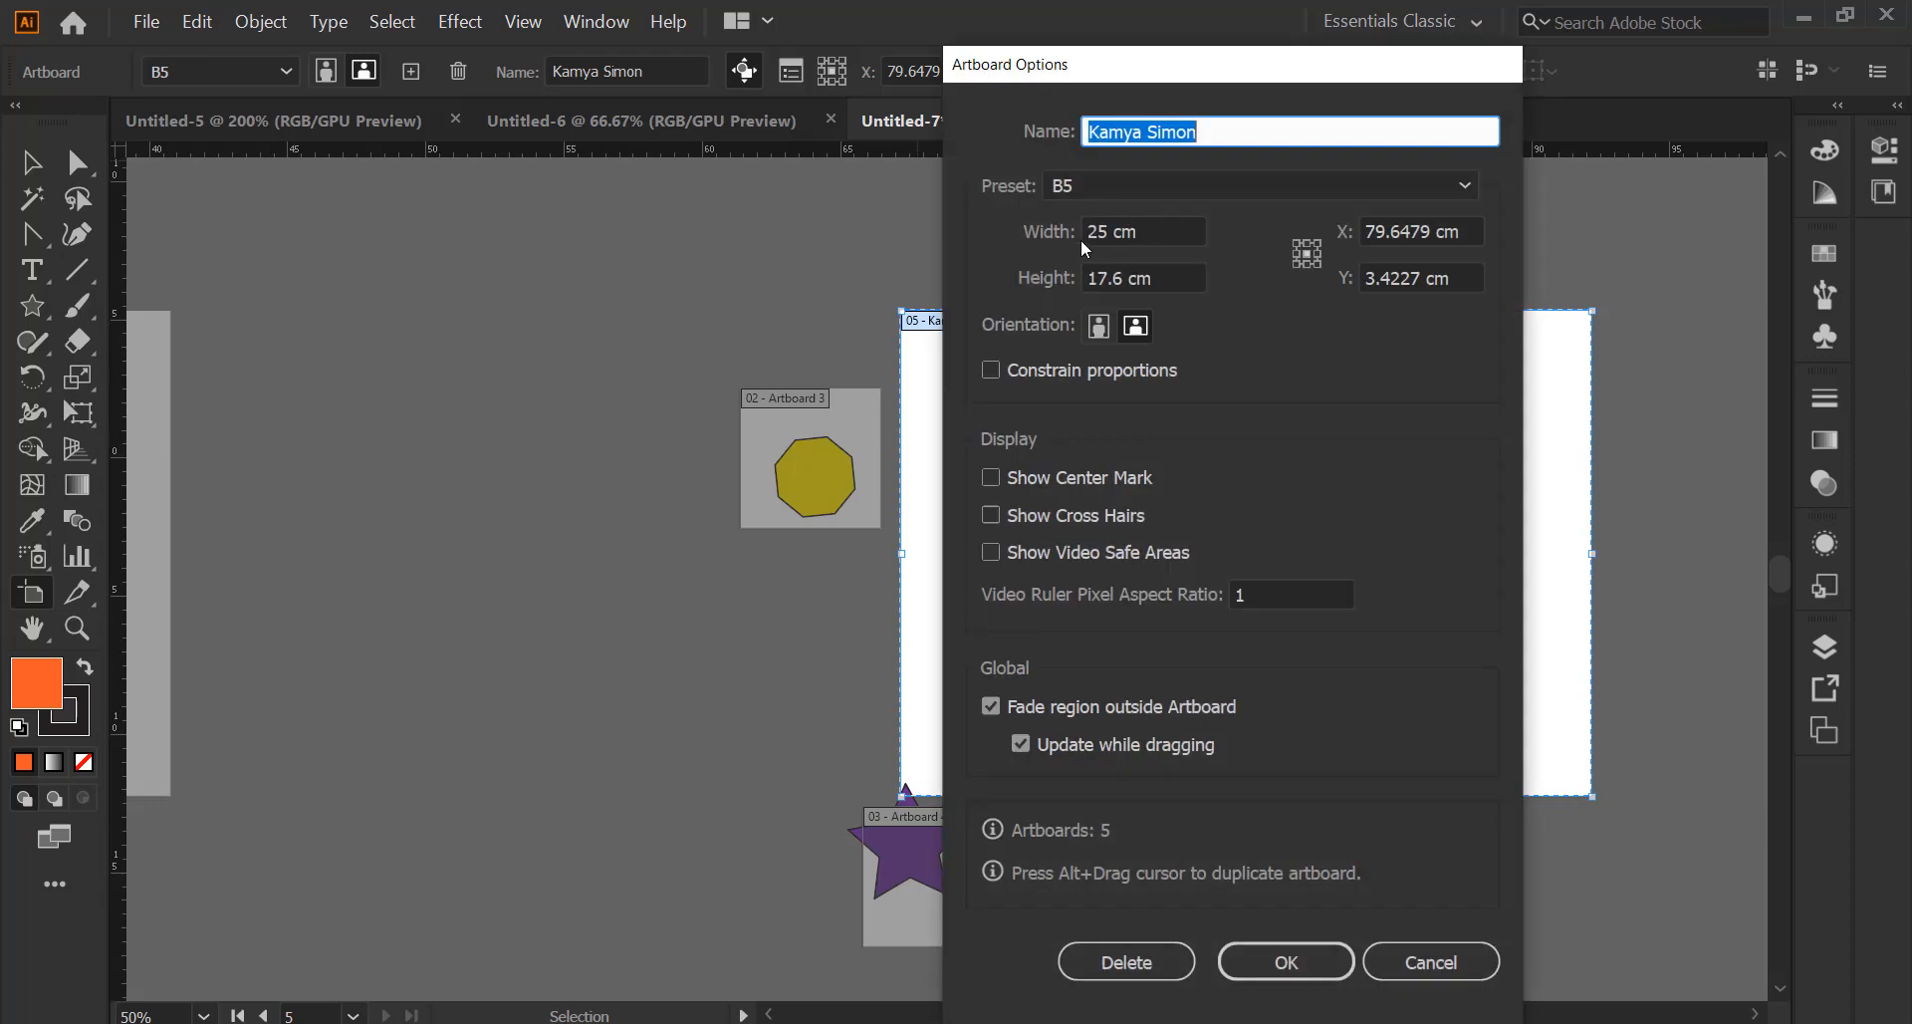
Switch the ruler units to inches and check the artboard values in Artboard Options
click(1389, 964)
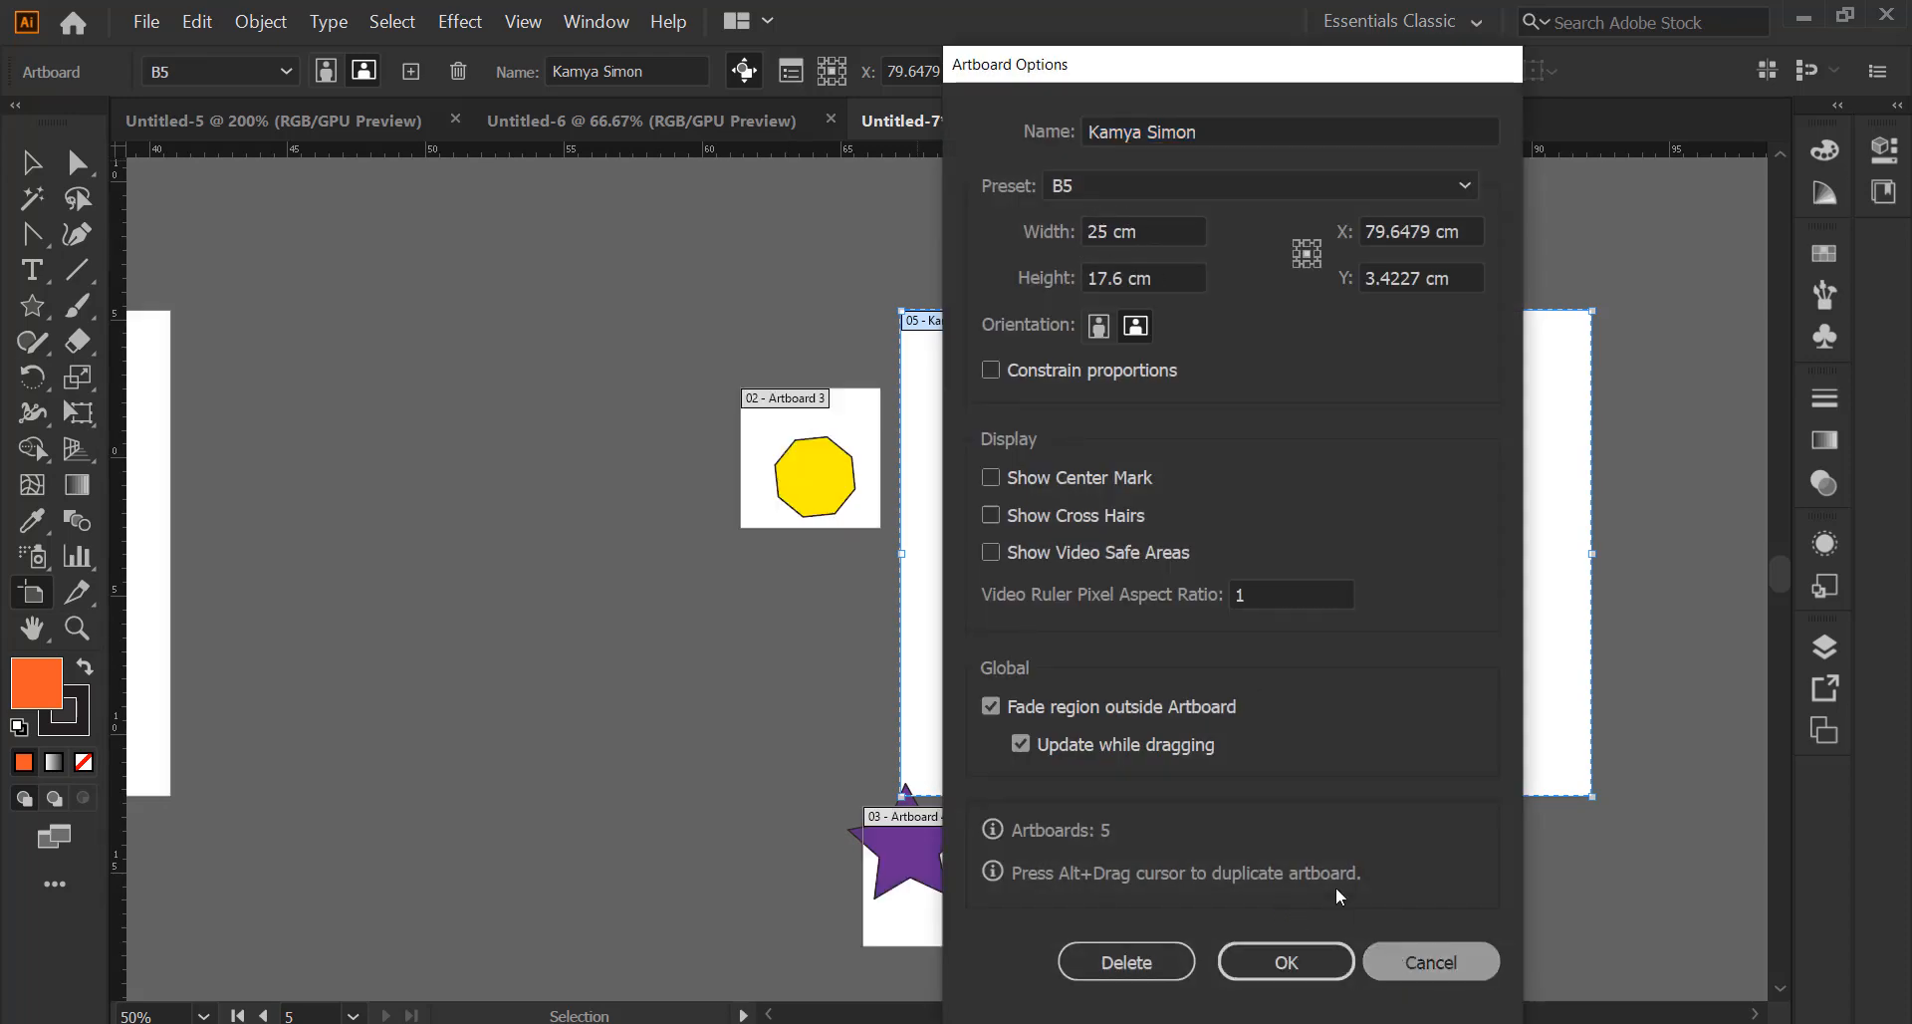
click(792, 71)
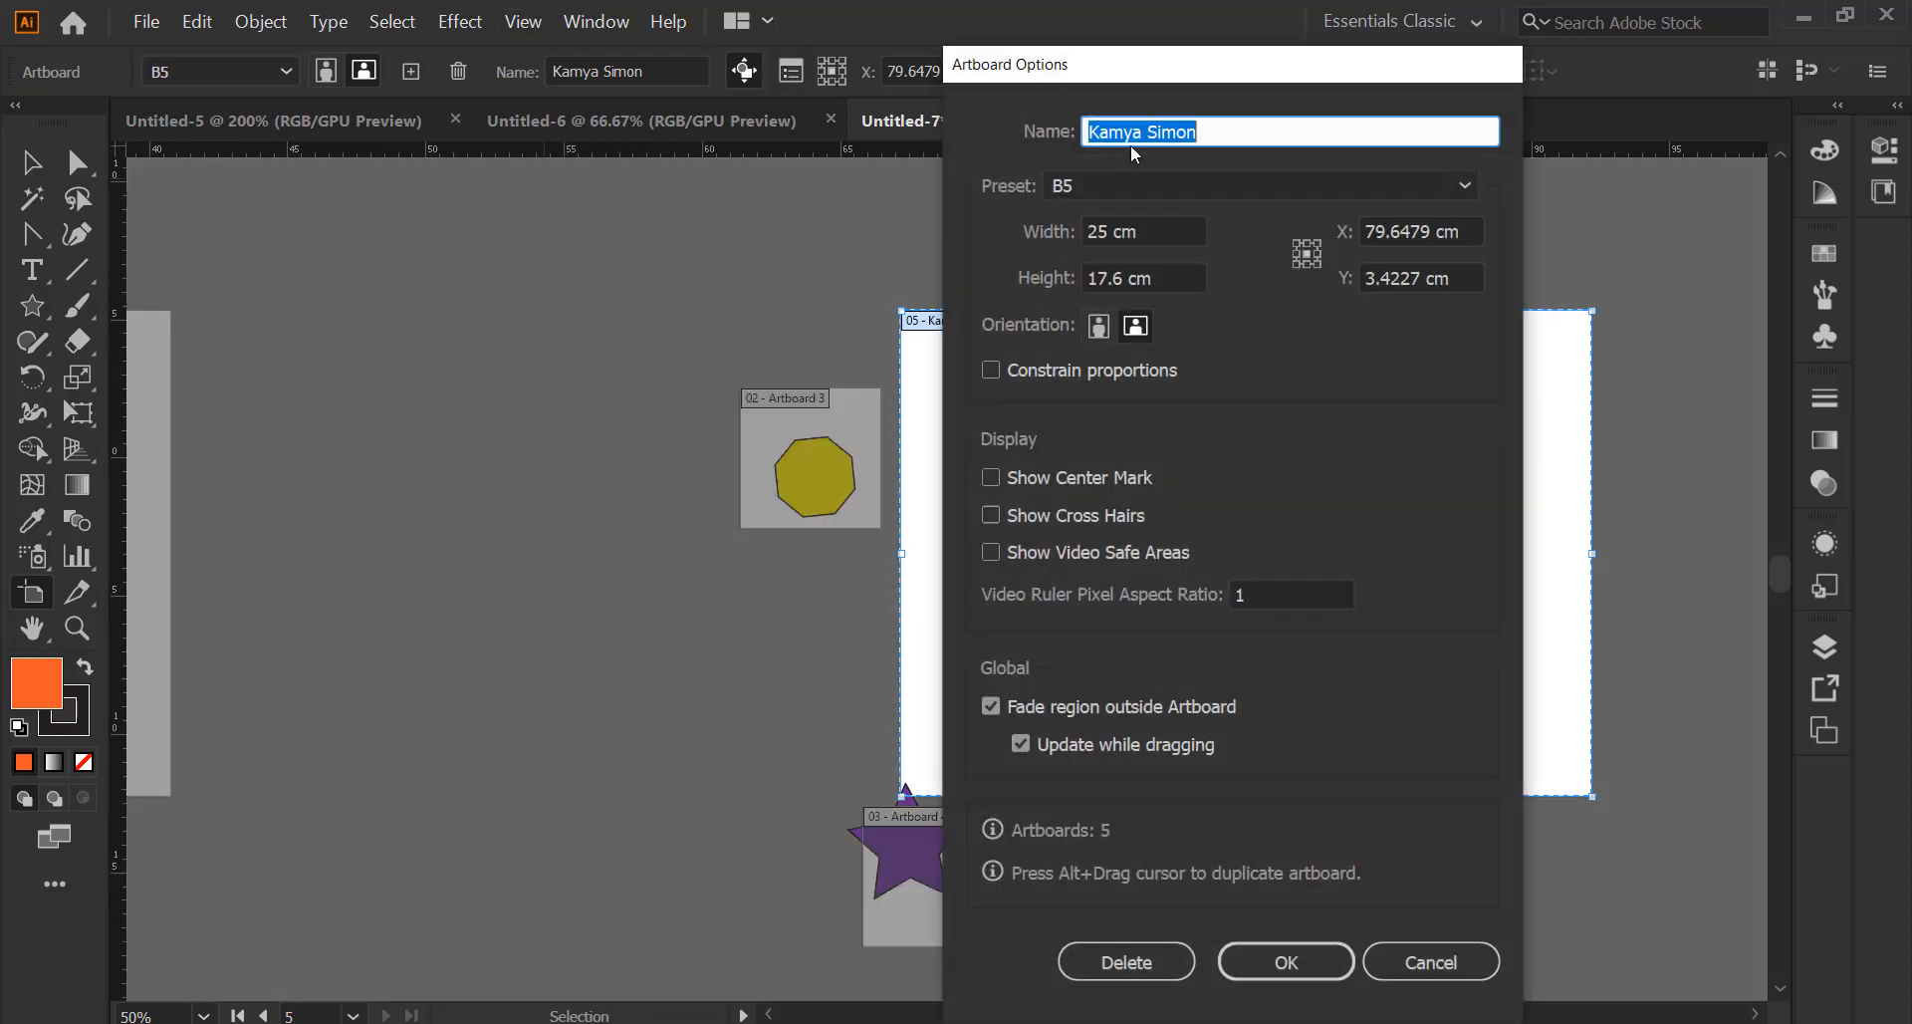
click(1446, 966)
right_click(899, 151)
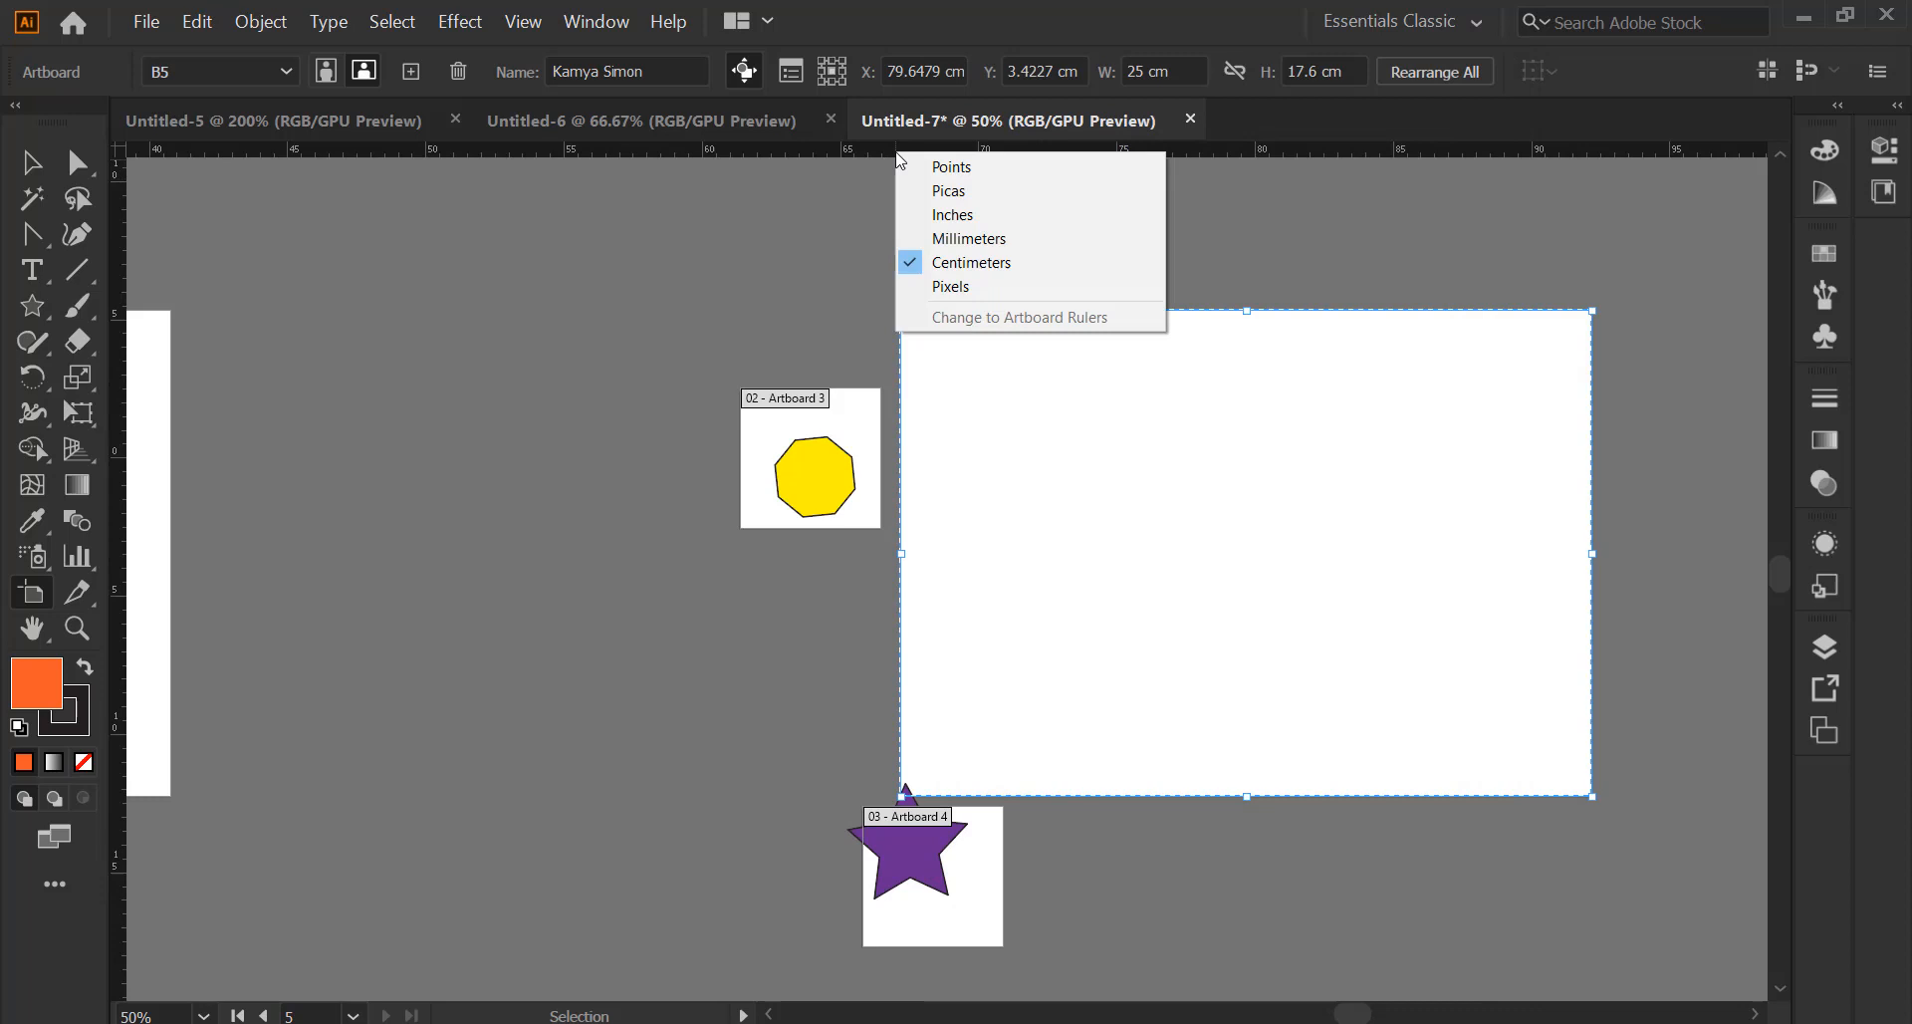
click(956, 214)
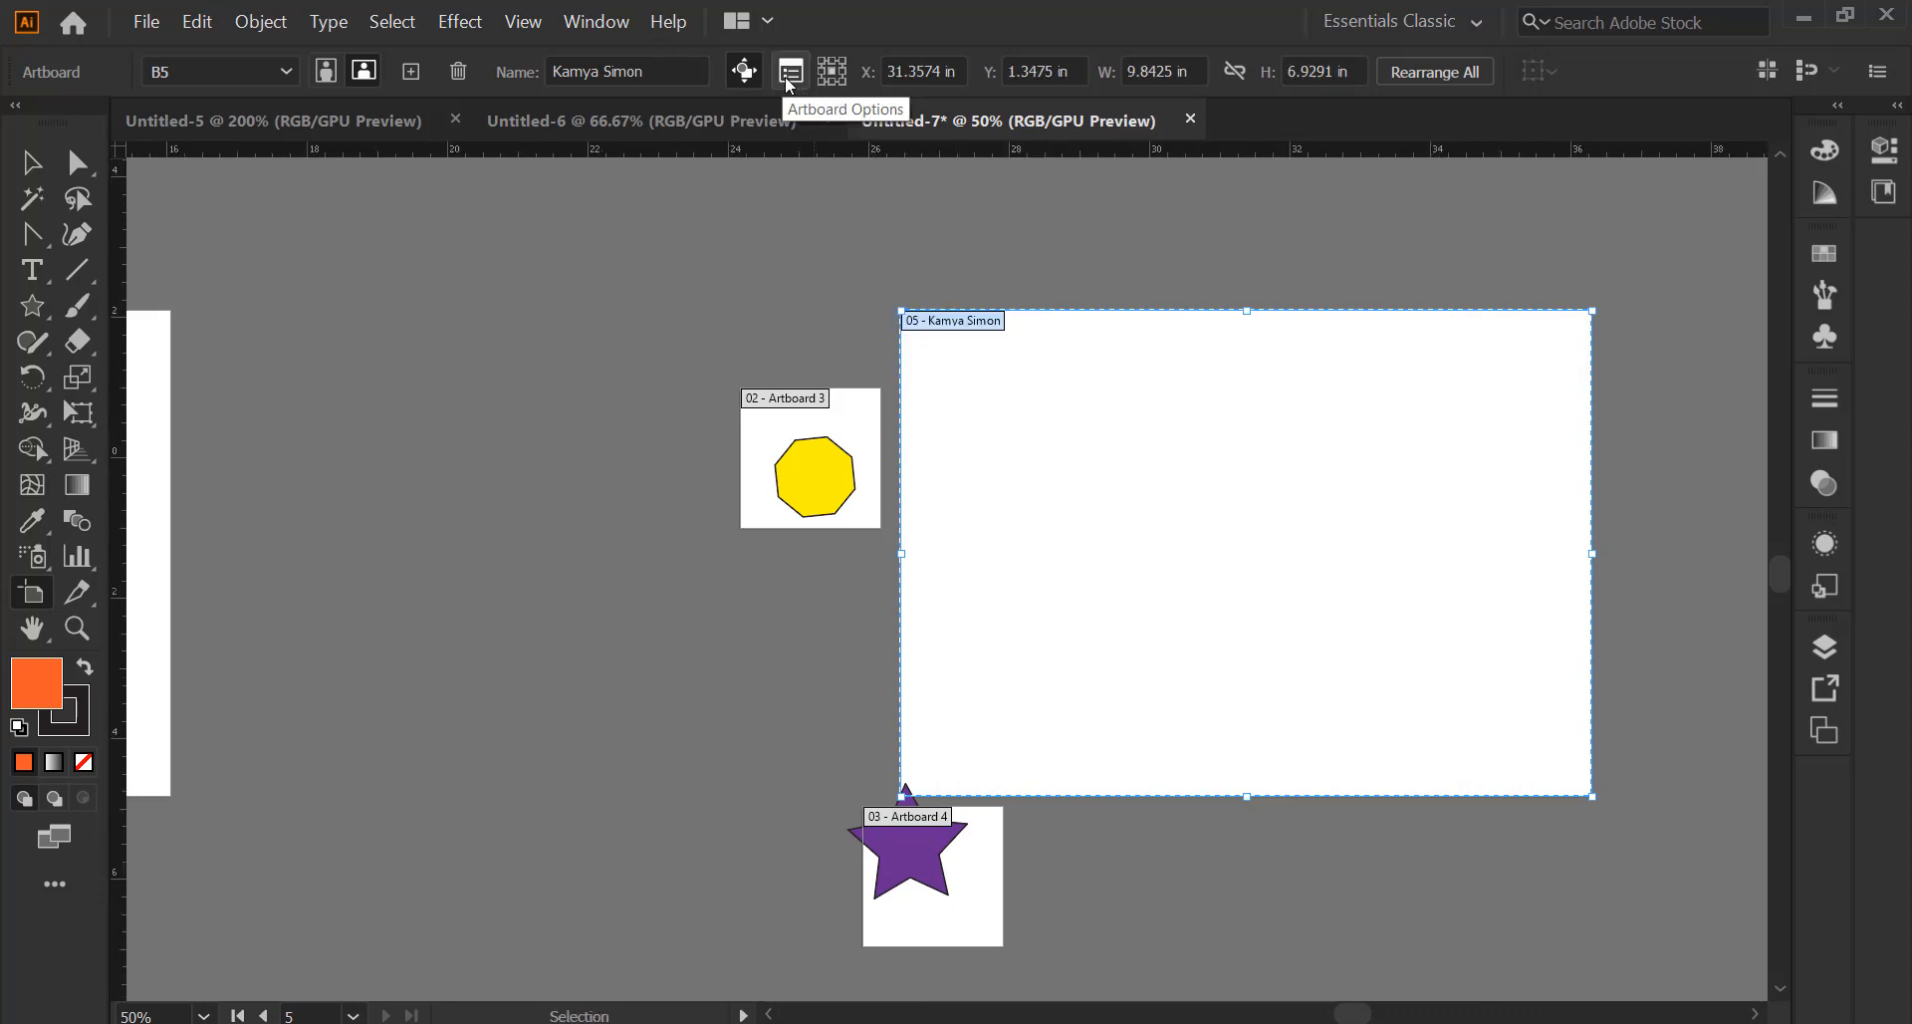
click(790, 78)
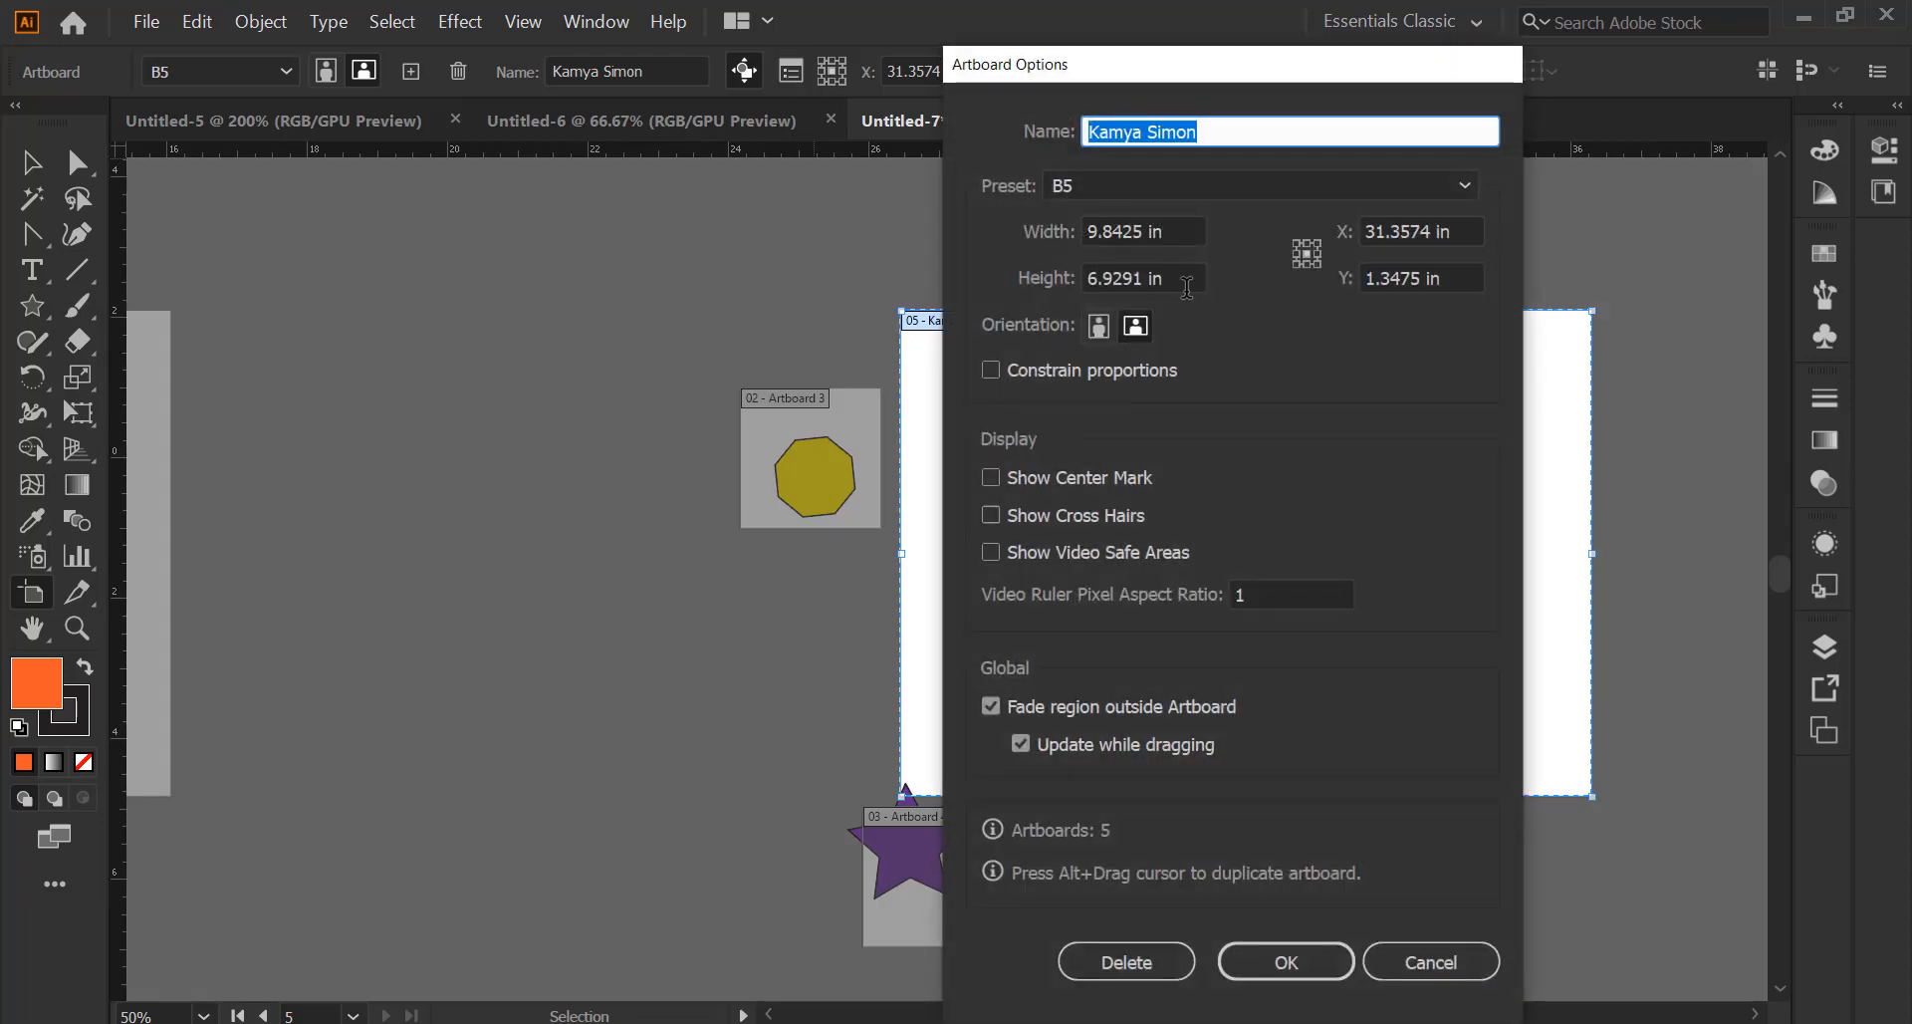
click(1421, 951)
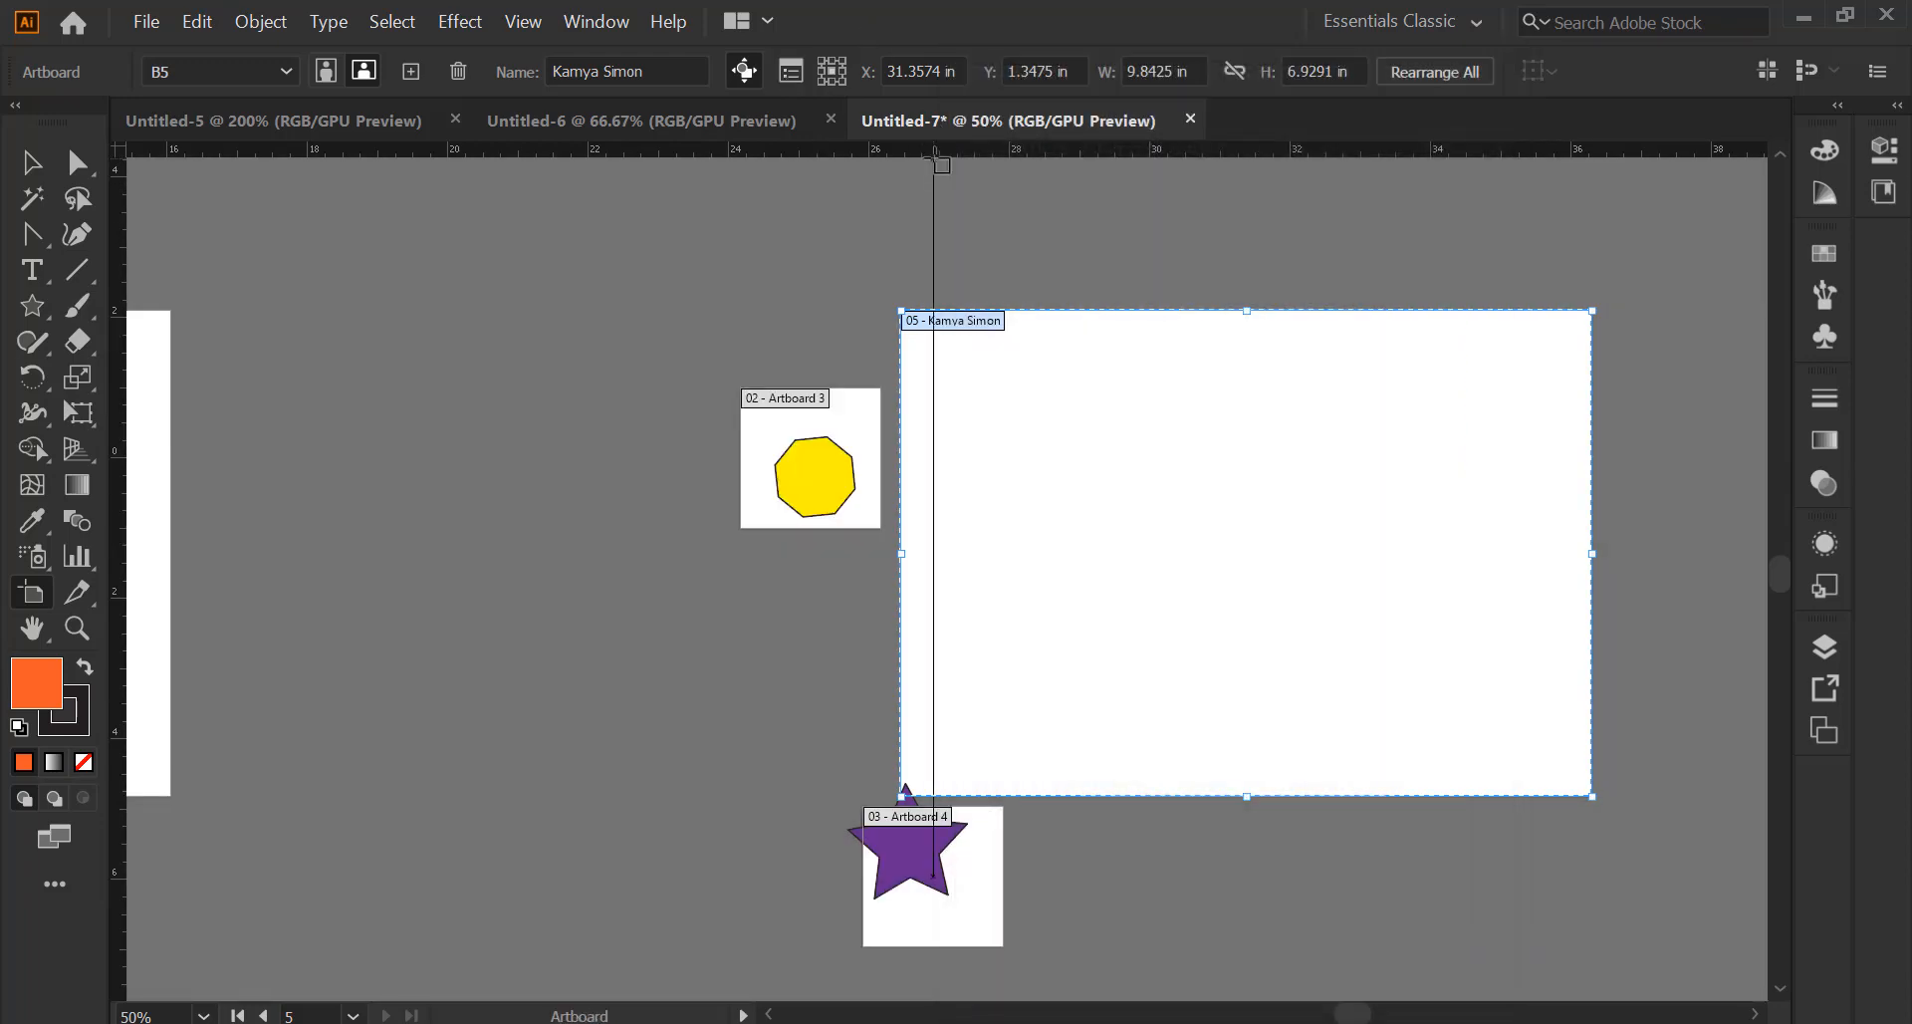
Change the ruler units to centimetres and drag Artboard 3 further left
right_click(936, 163)
right_click(932, 149)
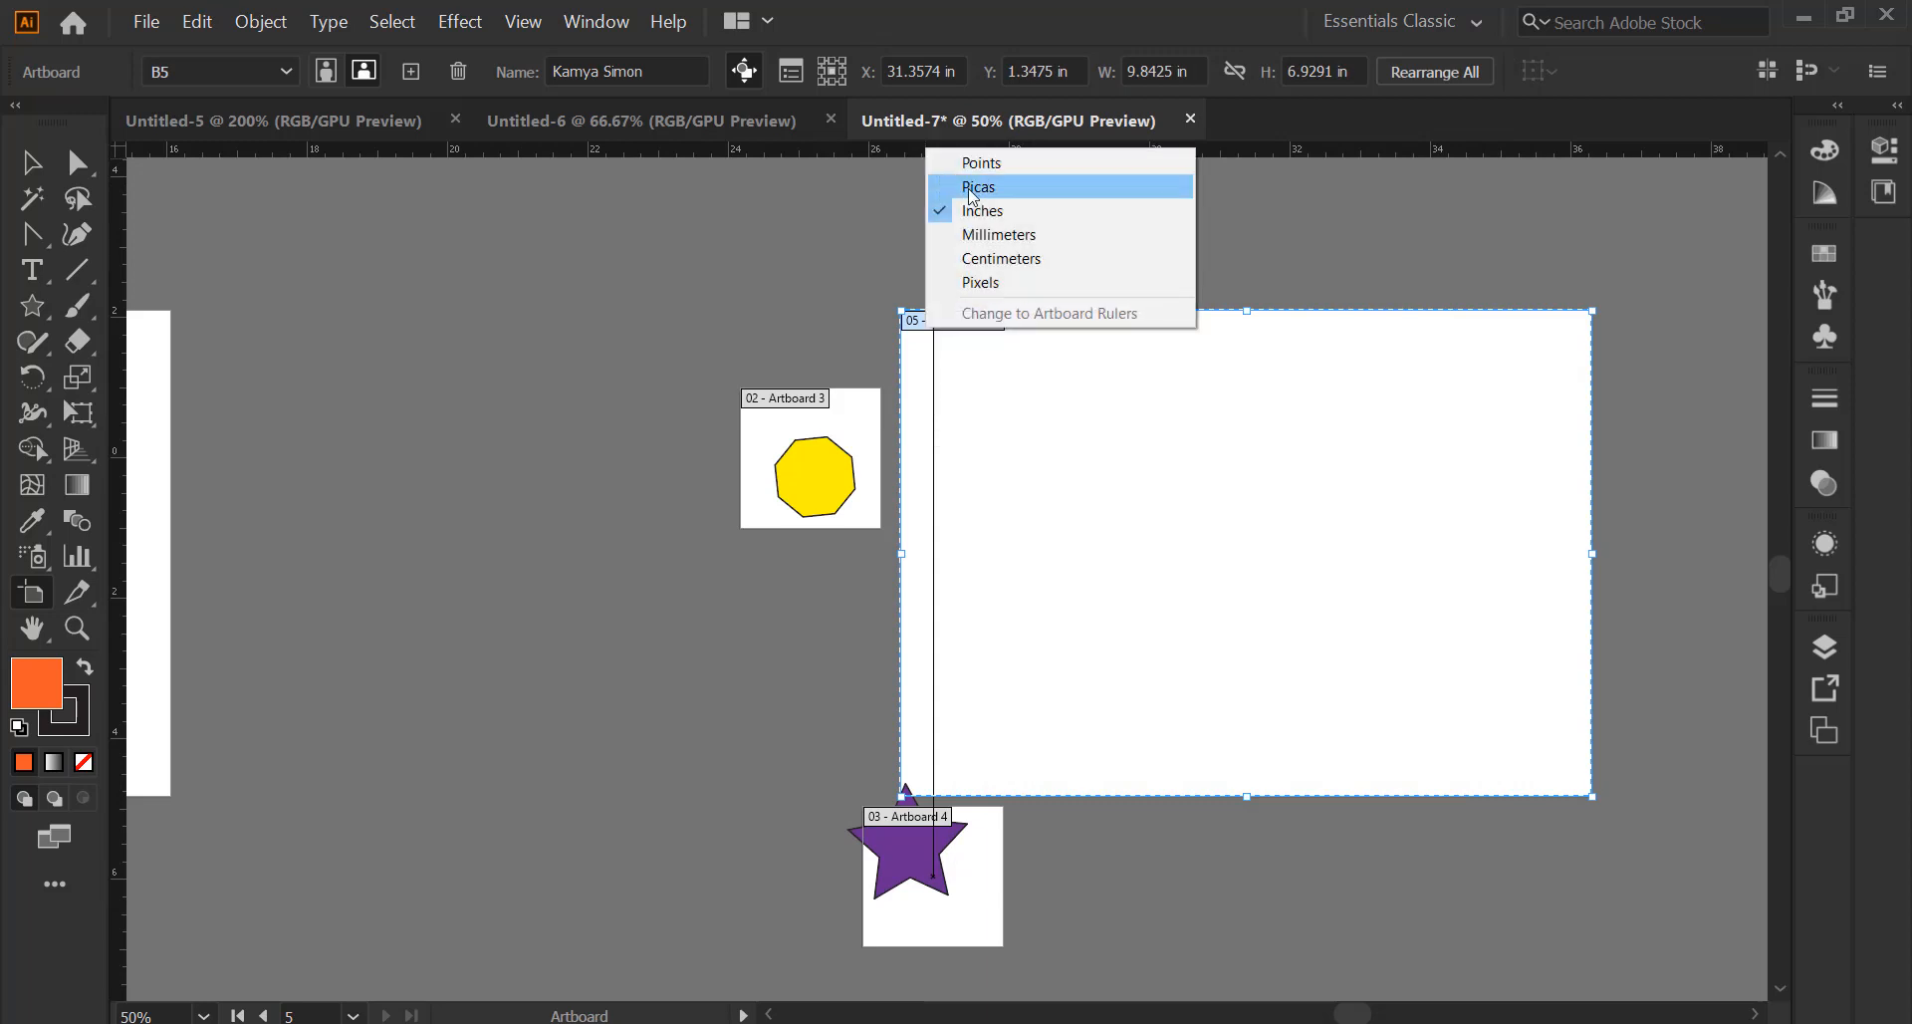
click(1003, 258)
drag(769, 438, 478, 450)
Move the star's Artboard 4 left beneath Artboard 3 and size it 10 × 5 cm
click(931, 896)
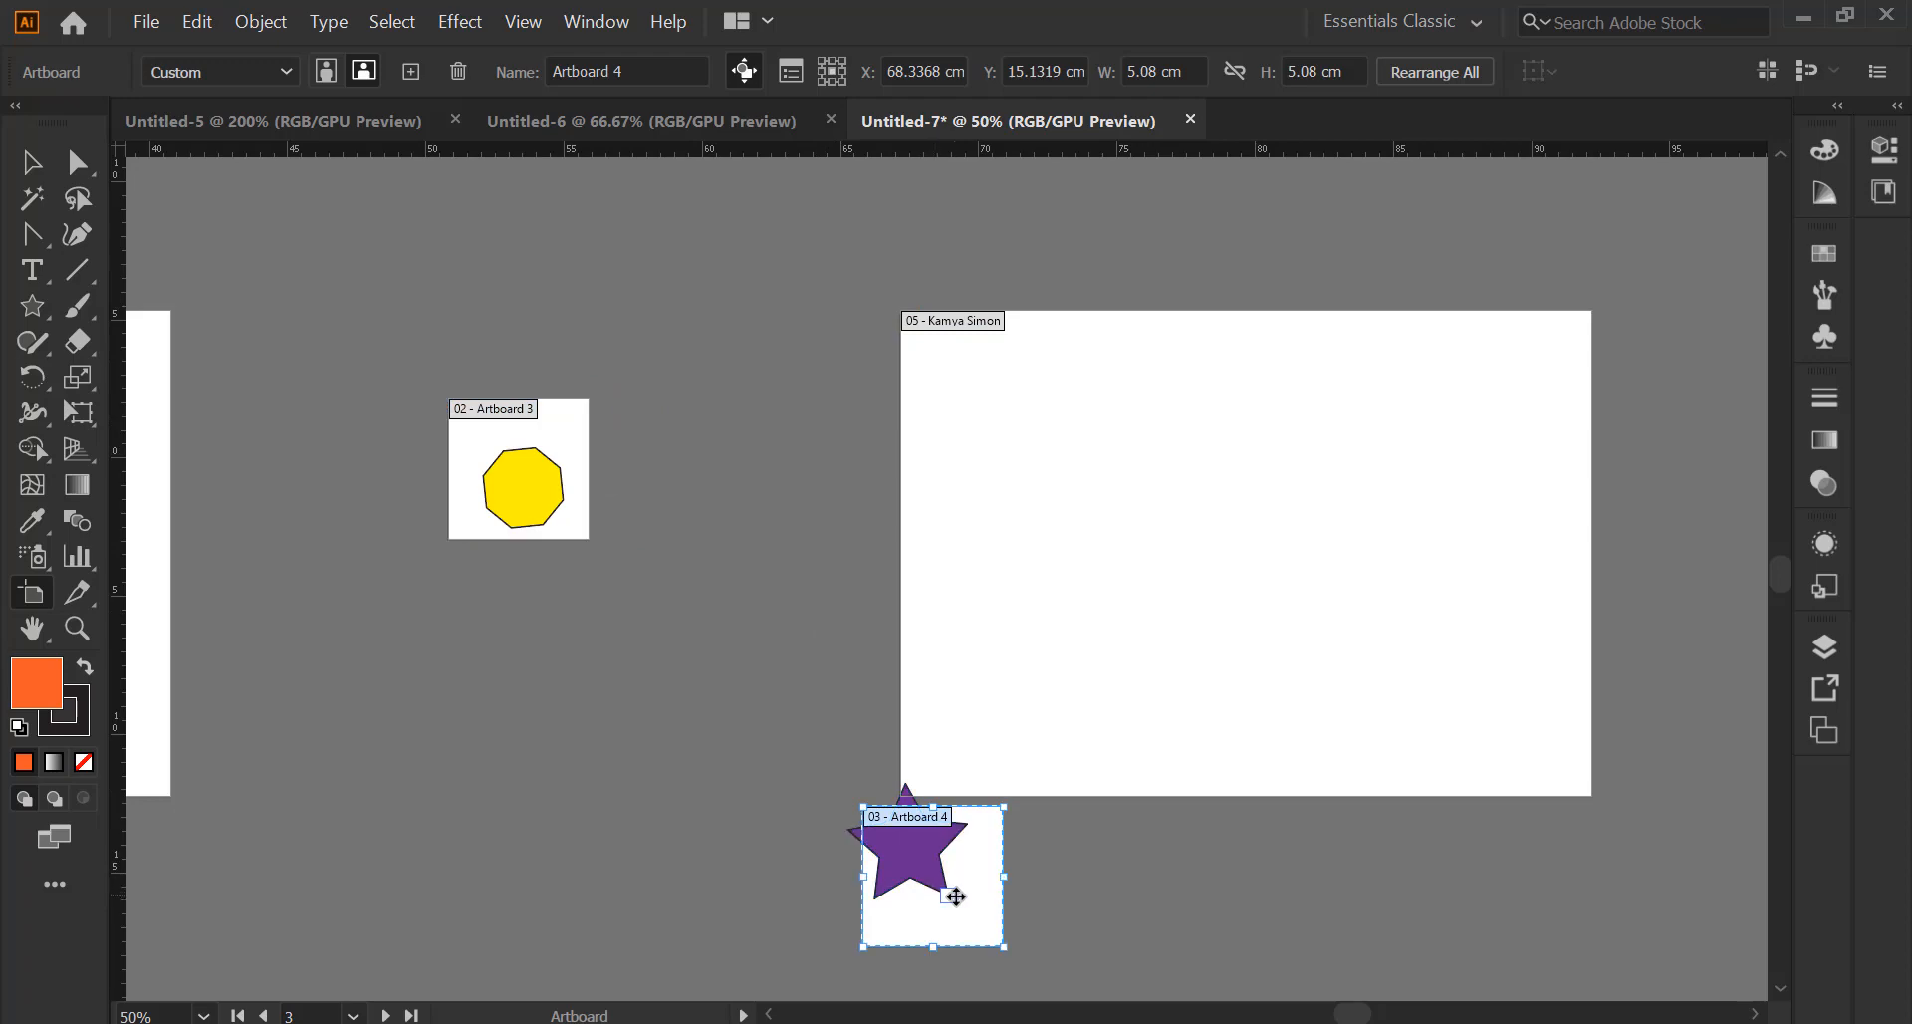
drag(957, 893, 558, 706)
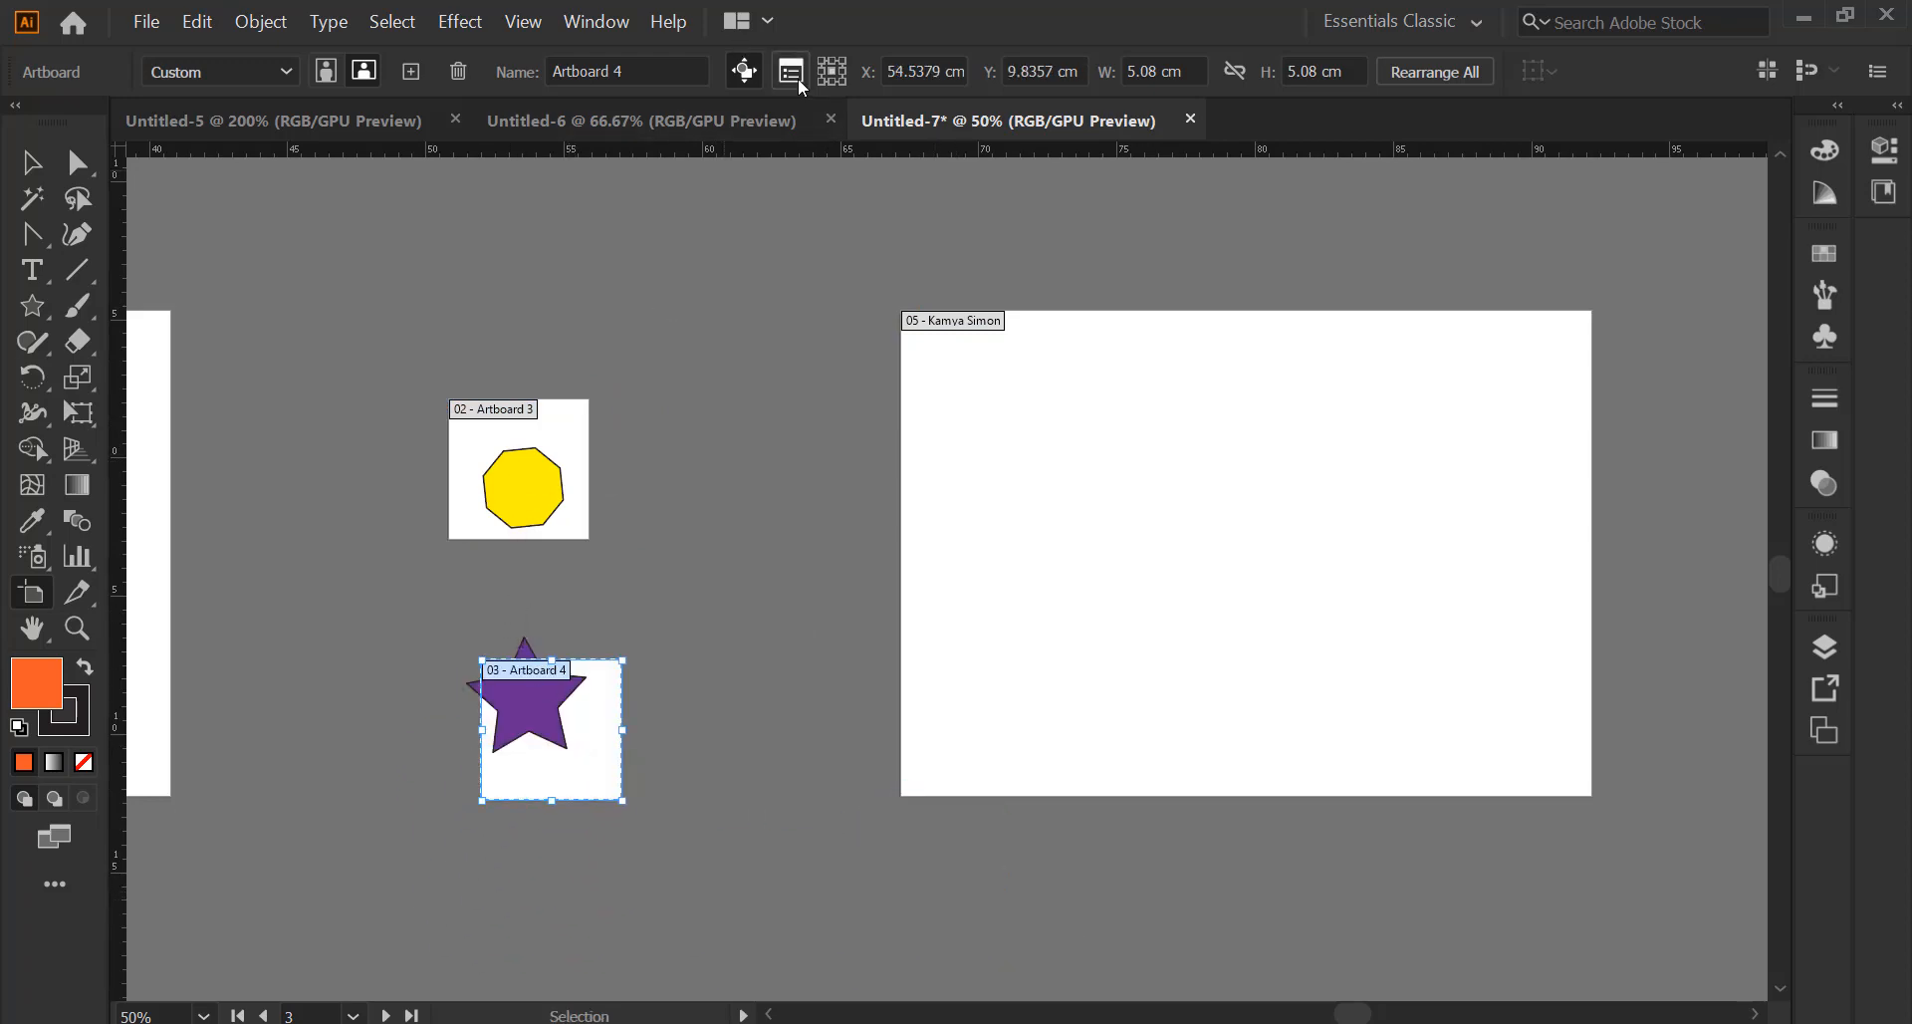
click(791, 70)
drag(1124, 235, 1079, 230)
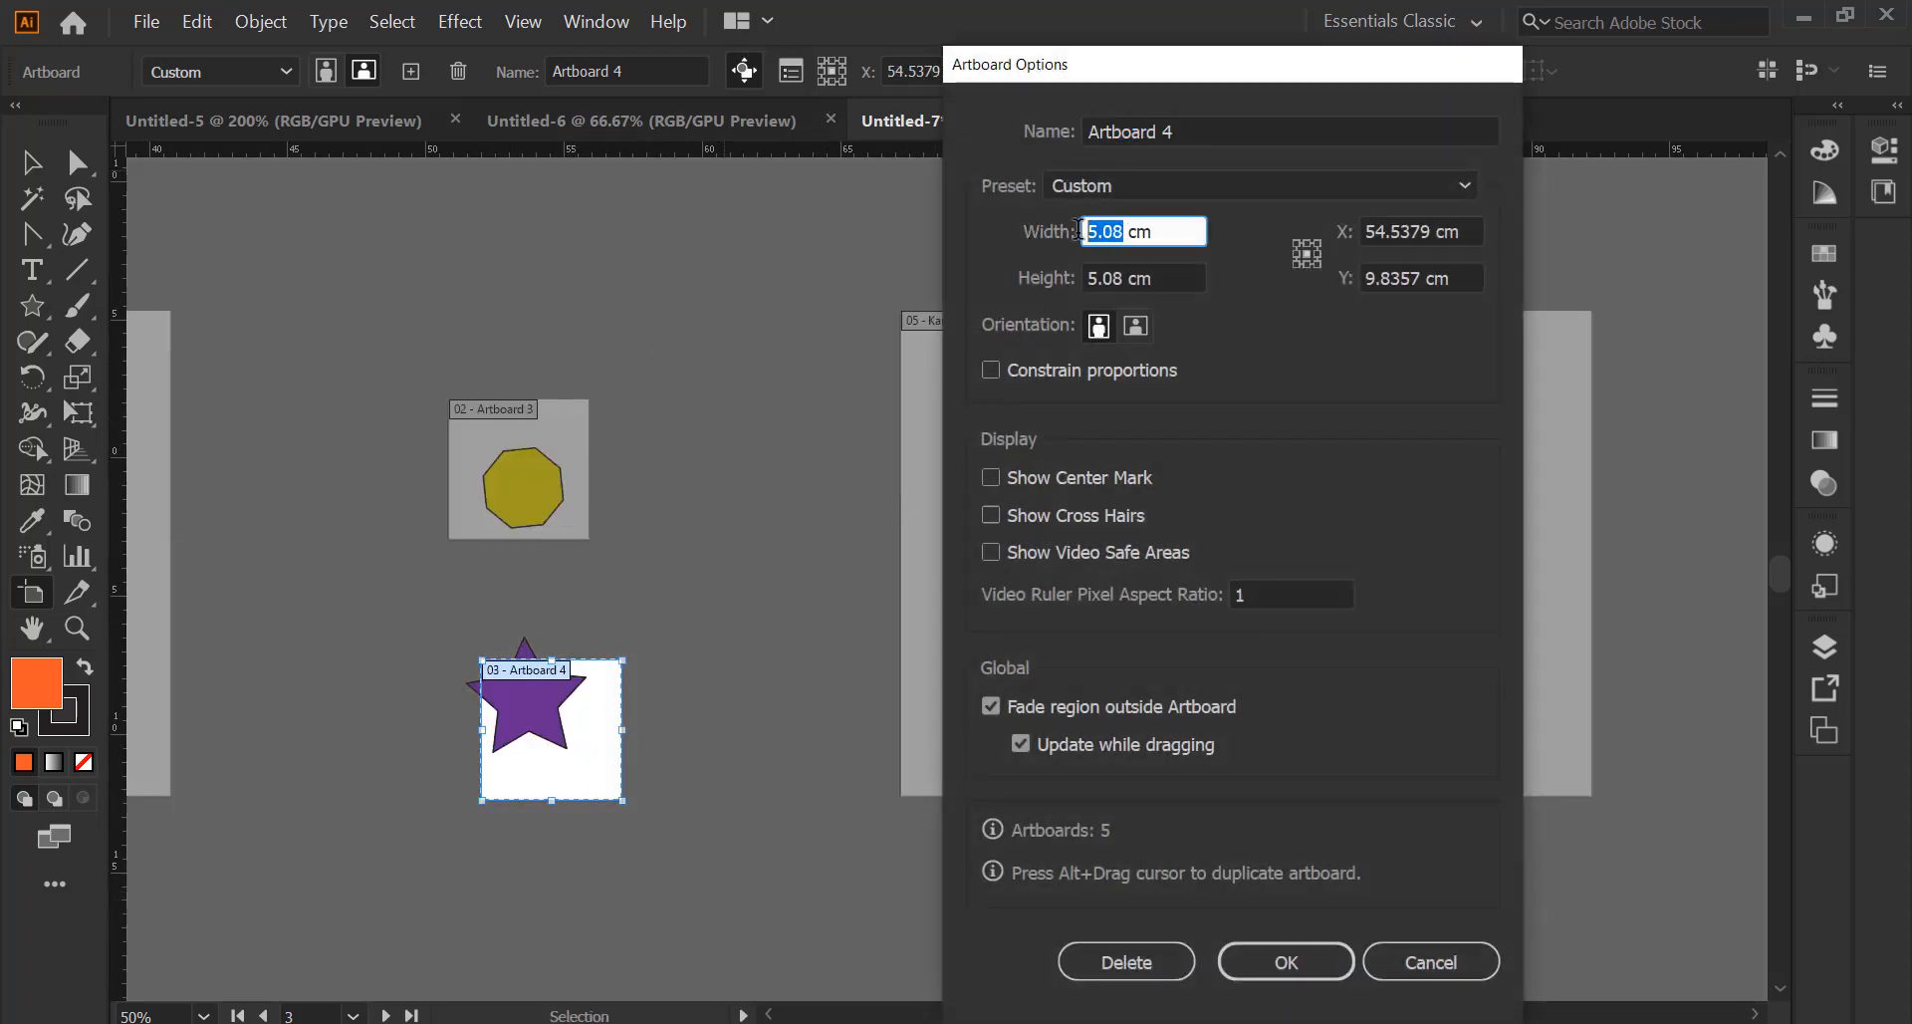
text(10)
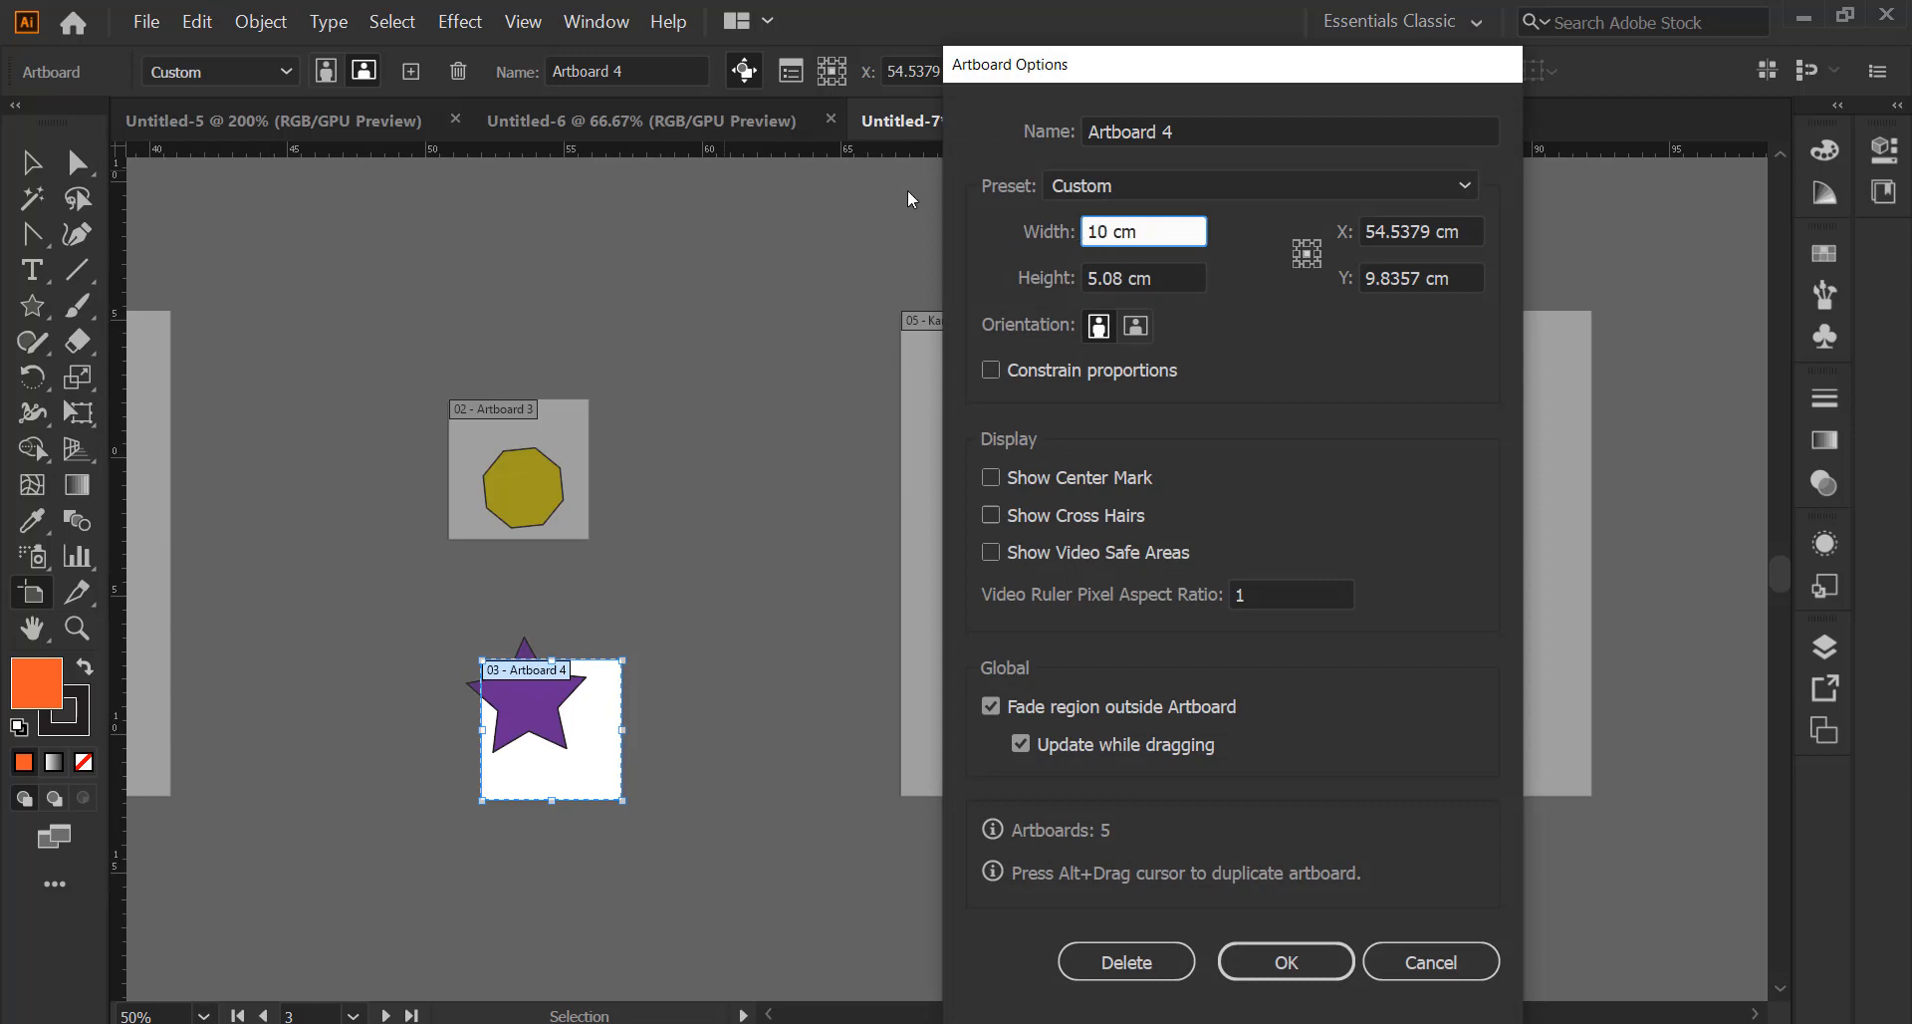
click(1123, 279)
drag(1123, 278, 1076, 281)
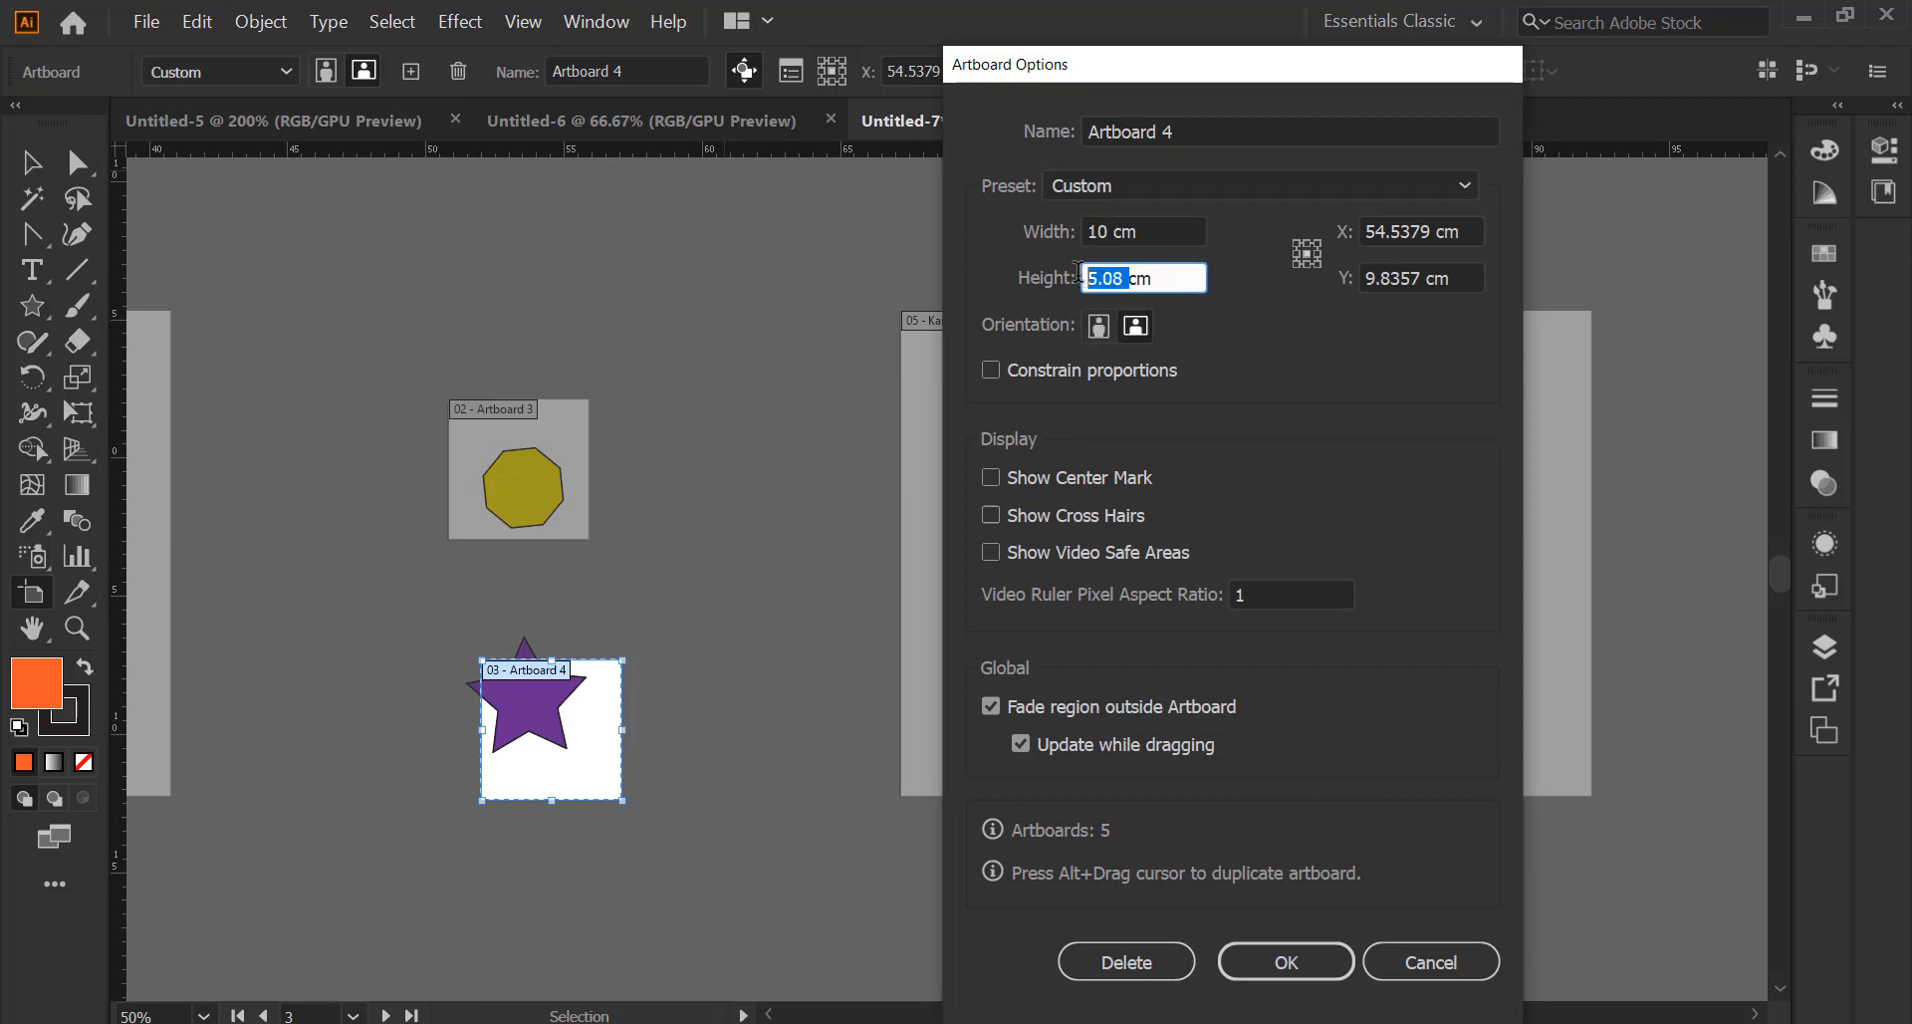
text(5)
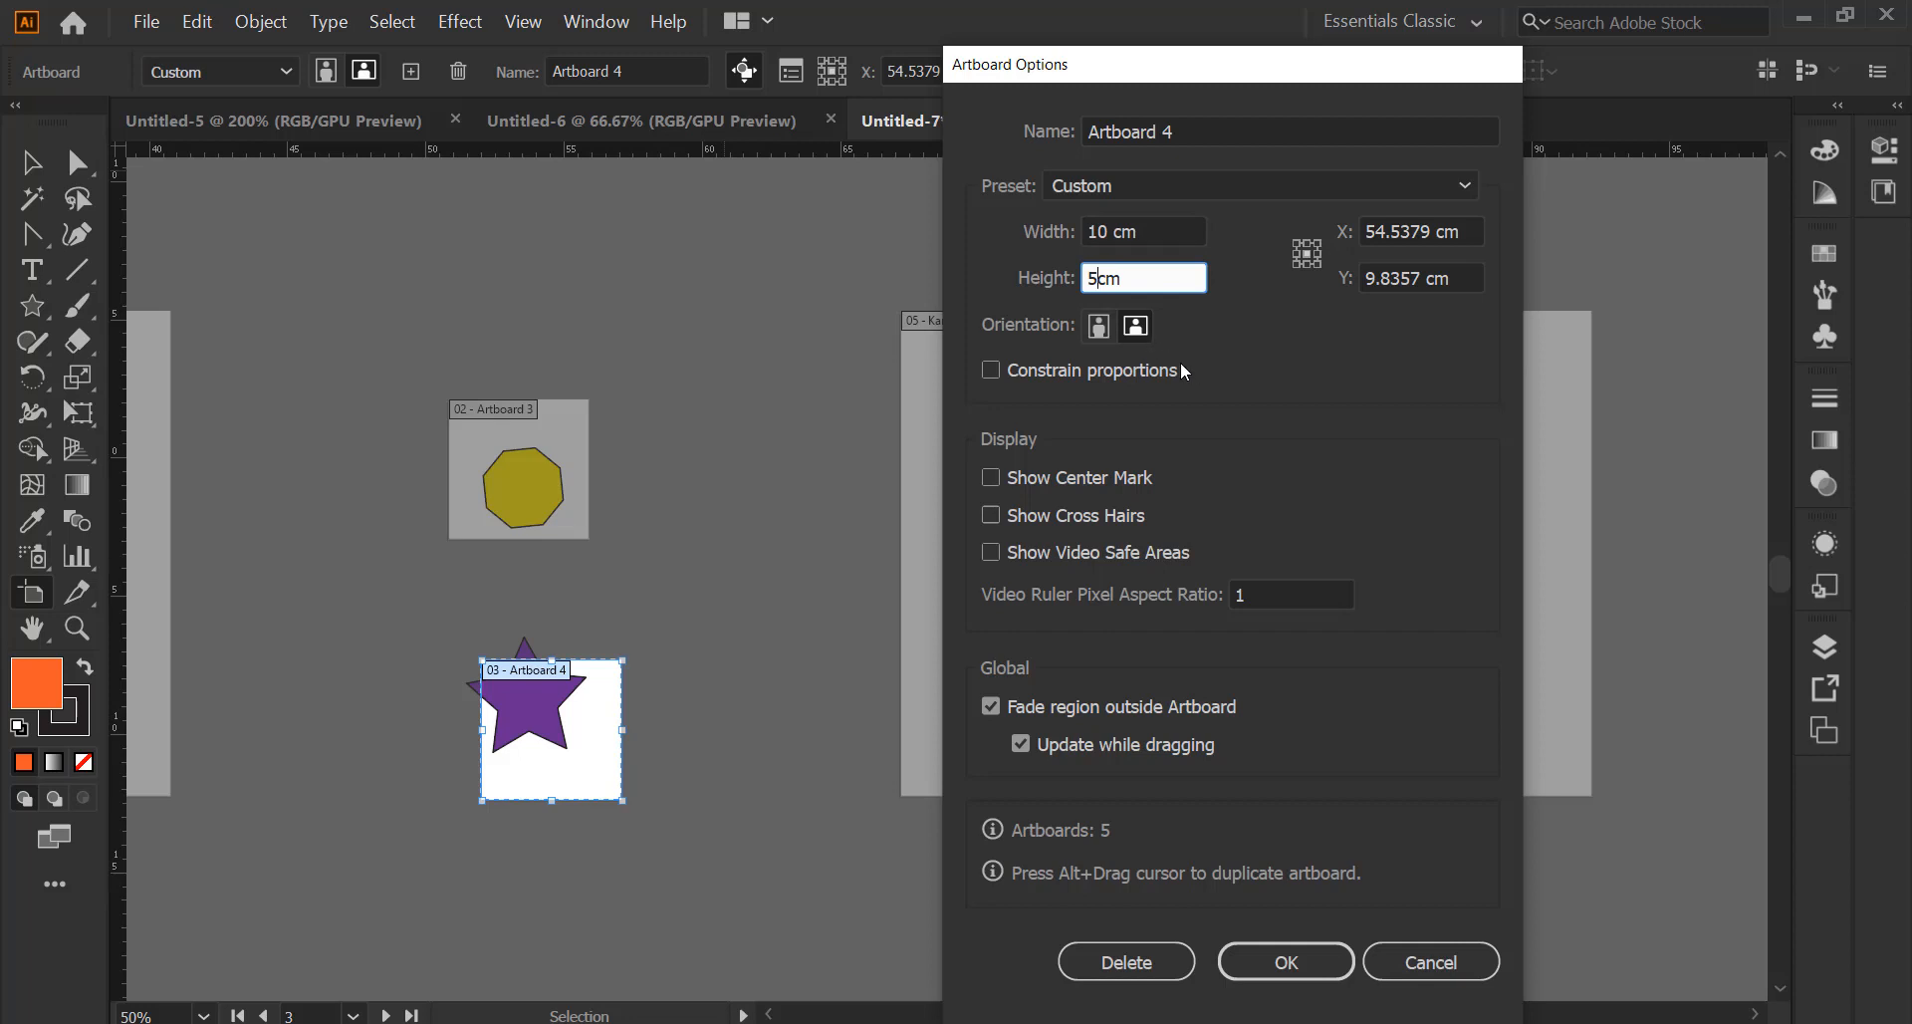
Keep Artboard 4 landscape, turn on its guide marks, and apply the settings
click(1099, 326)
click(1137, 328)
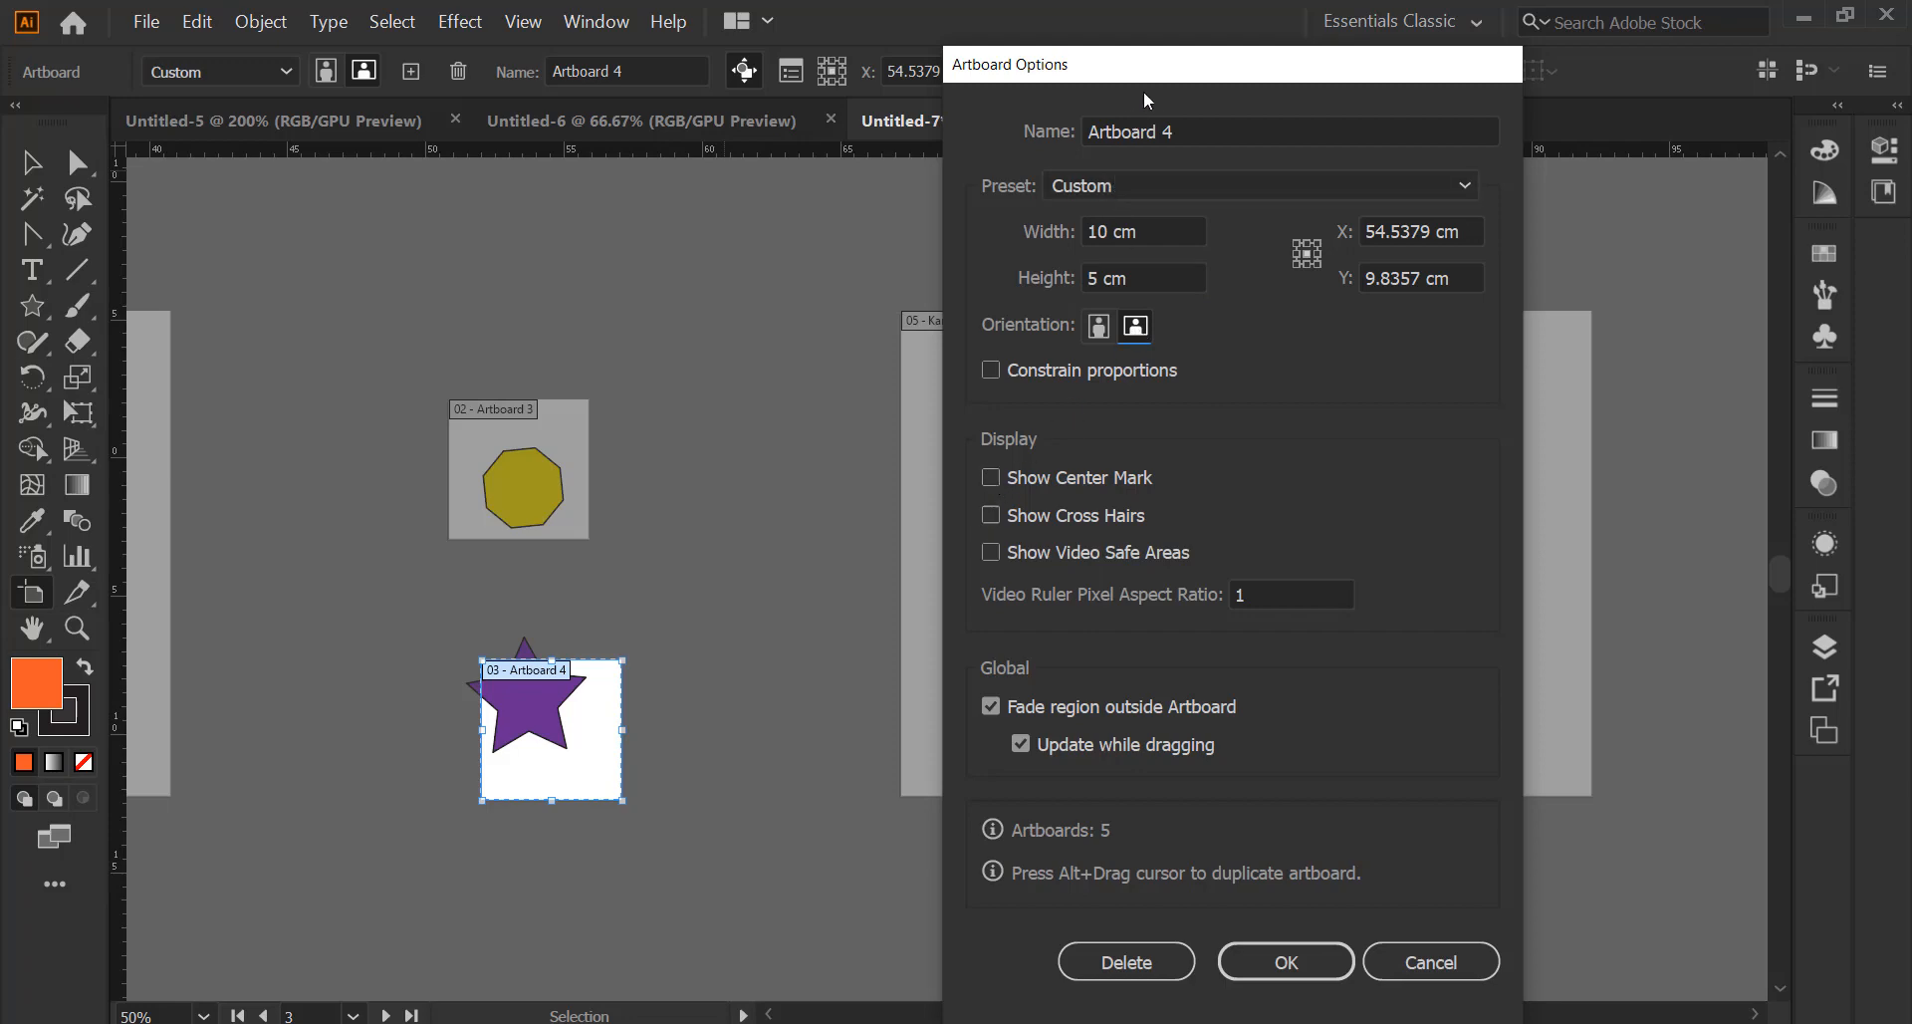
drag(1147, 63, 362, 64)
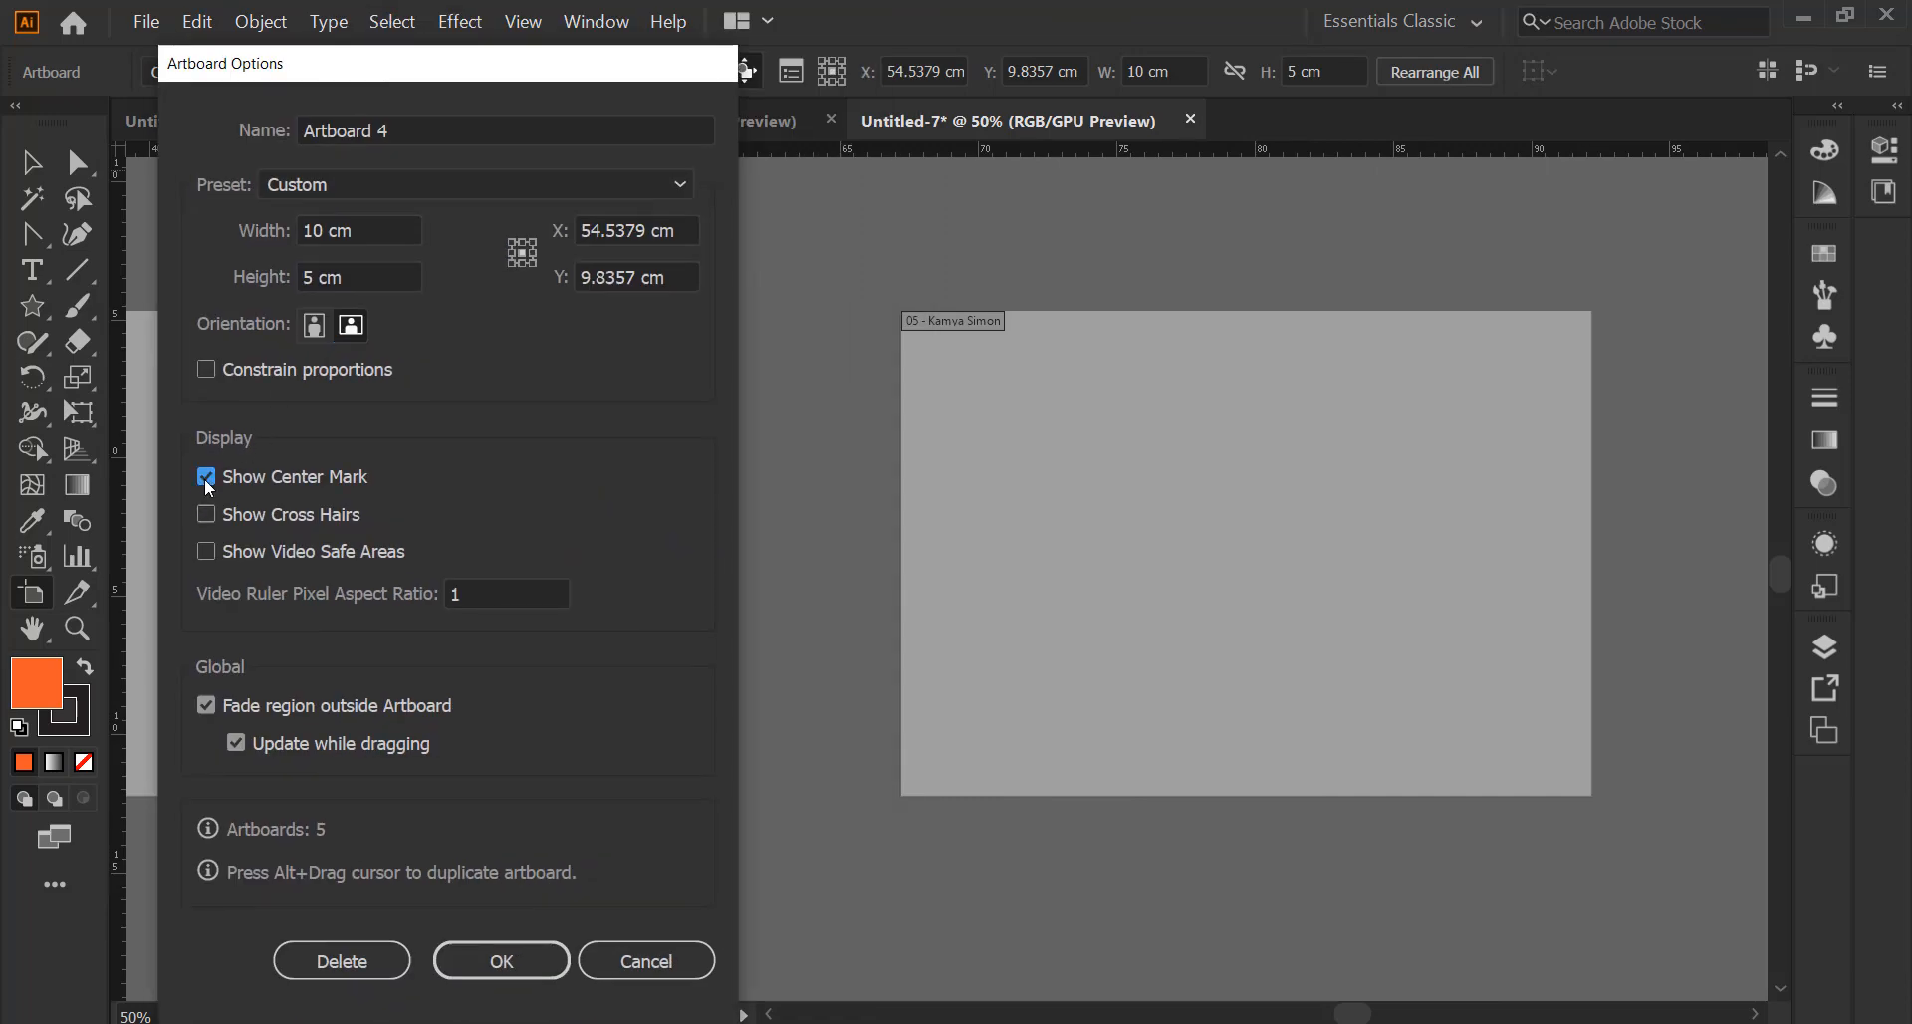
click(206, 550)
click(497, 980)
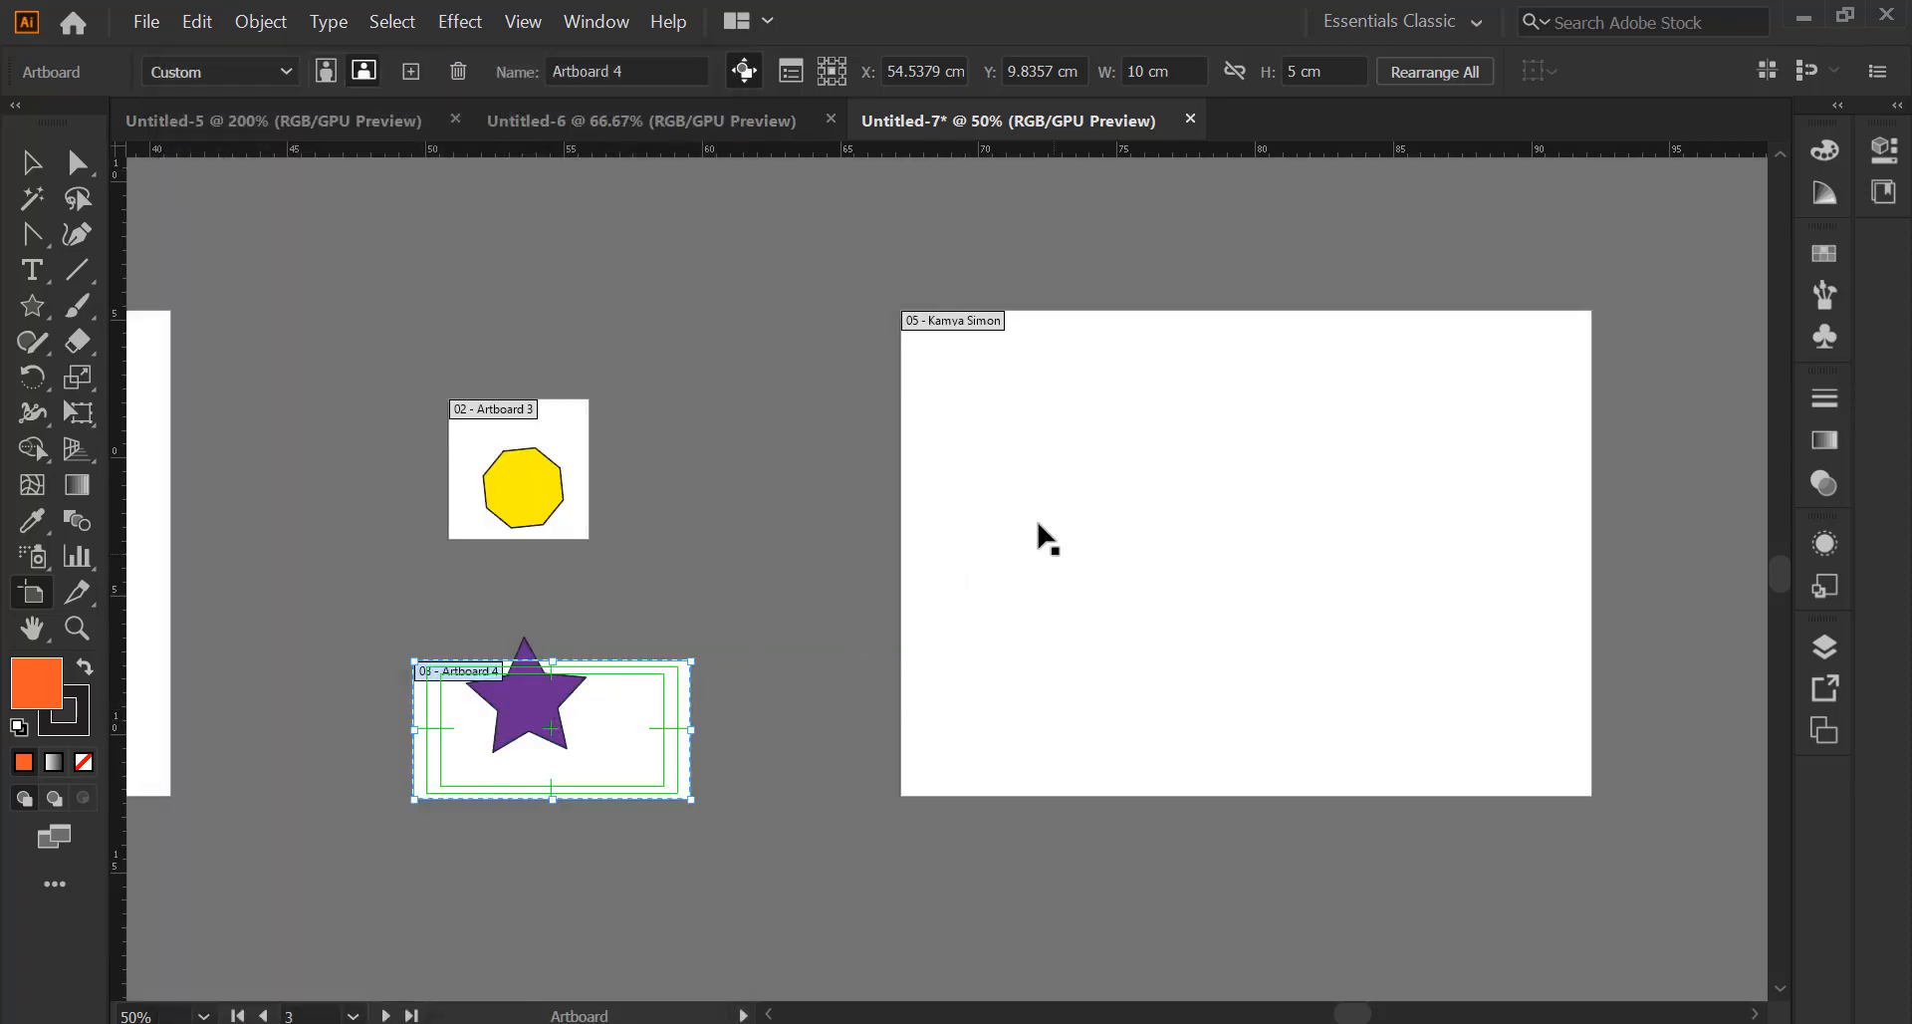
click(980, 603)
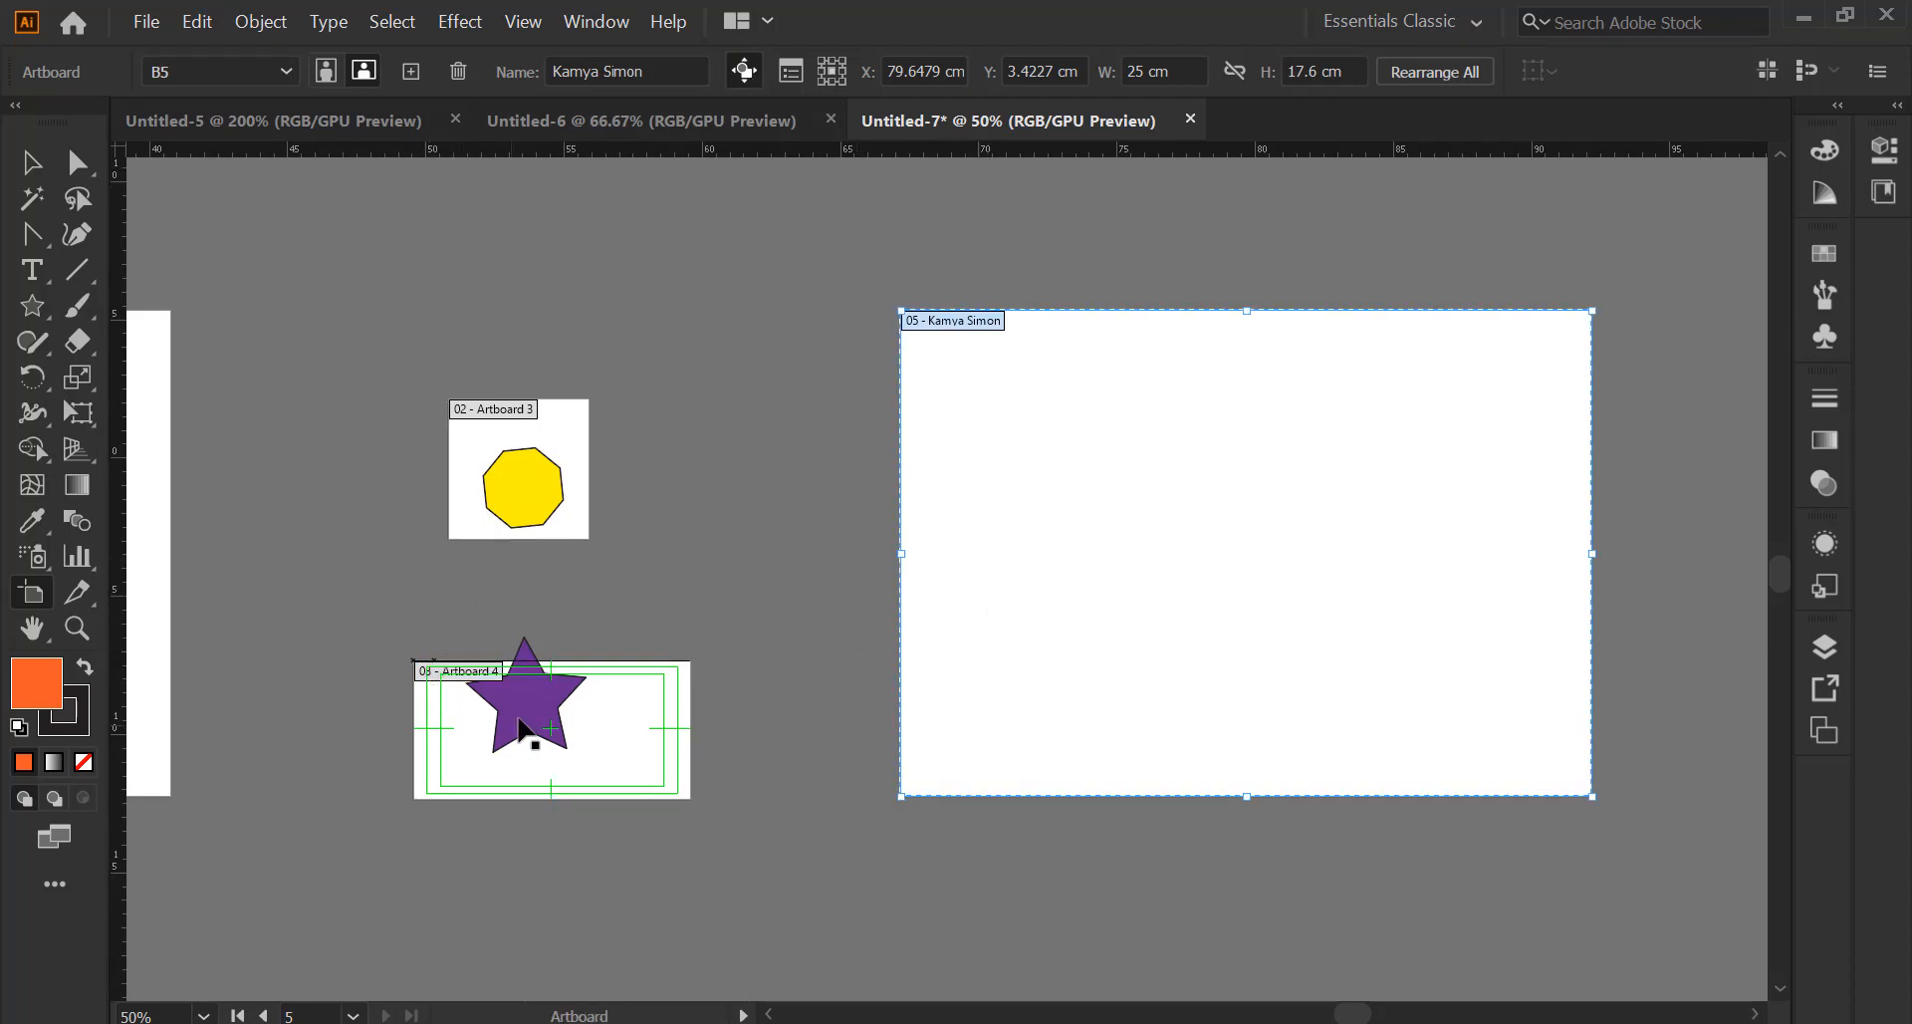
Set artboard 05's width to 10 cm and enter its height in Artboard Options
click(791, 70)
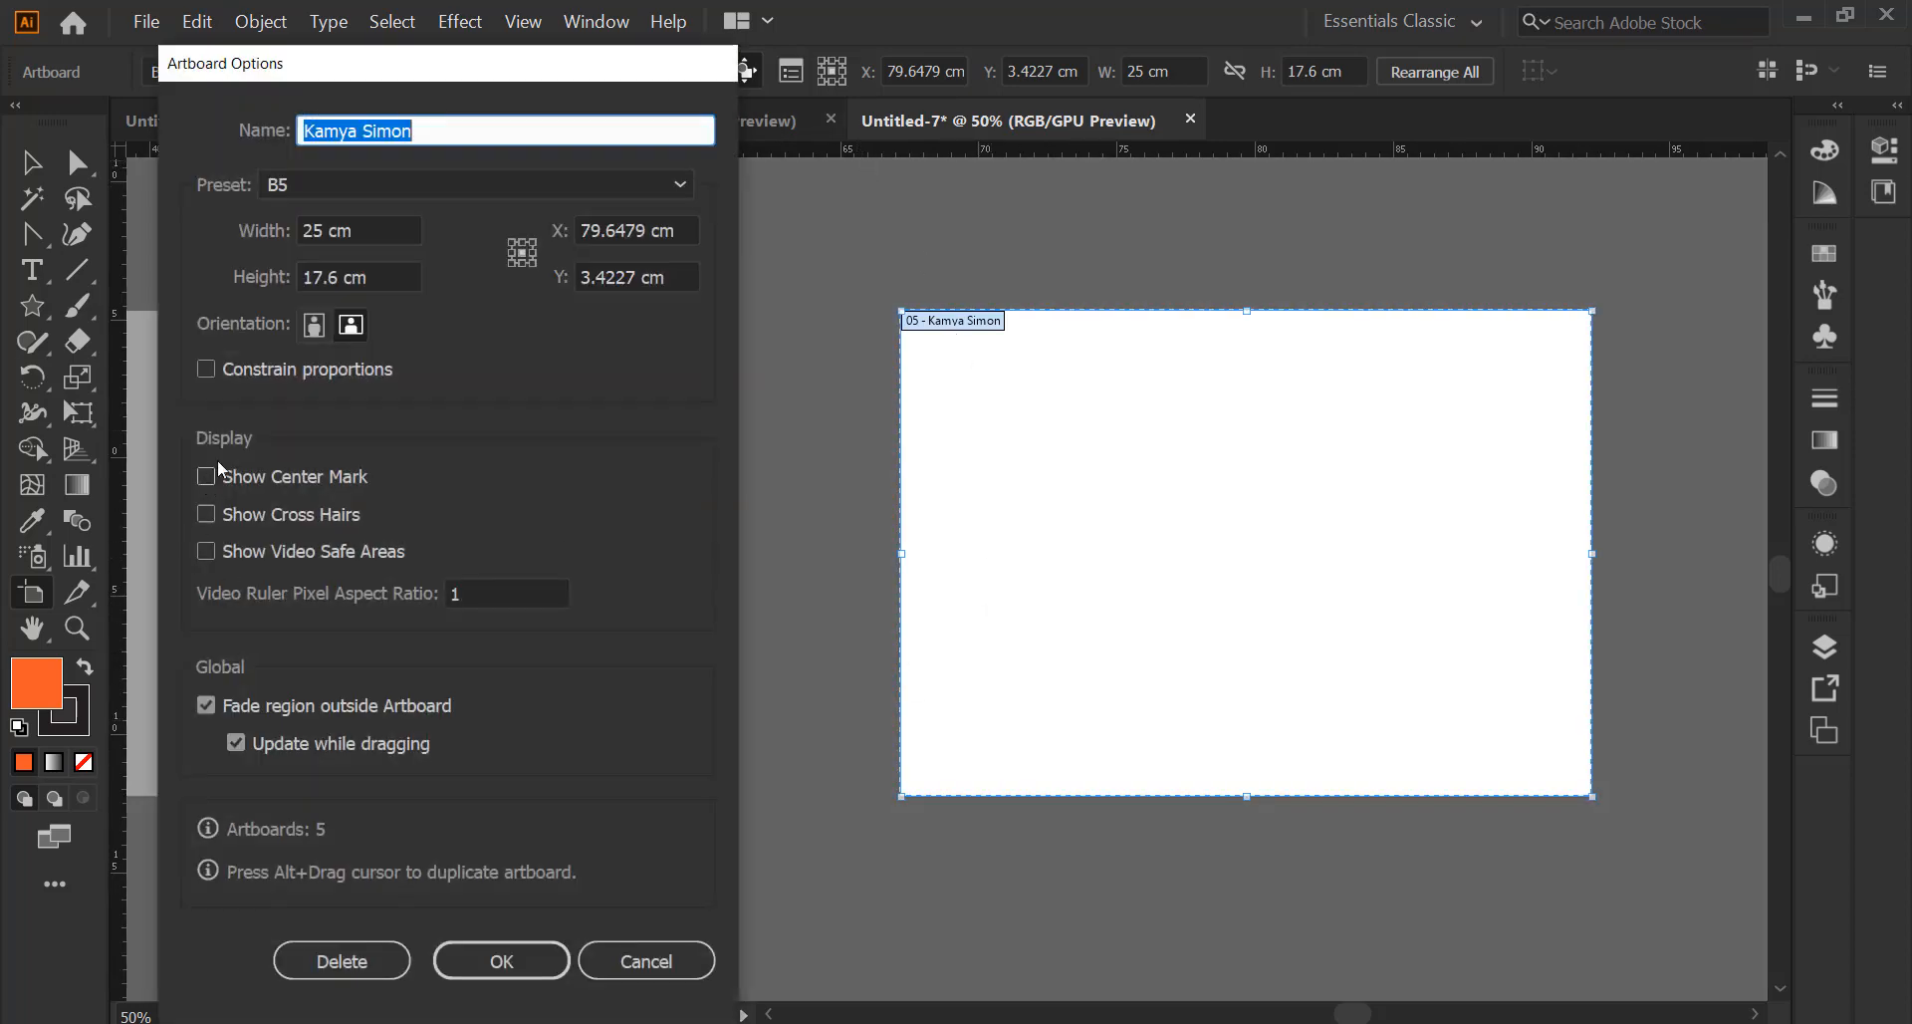
click(340, 230)
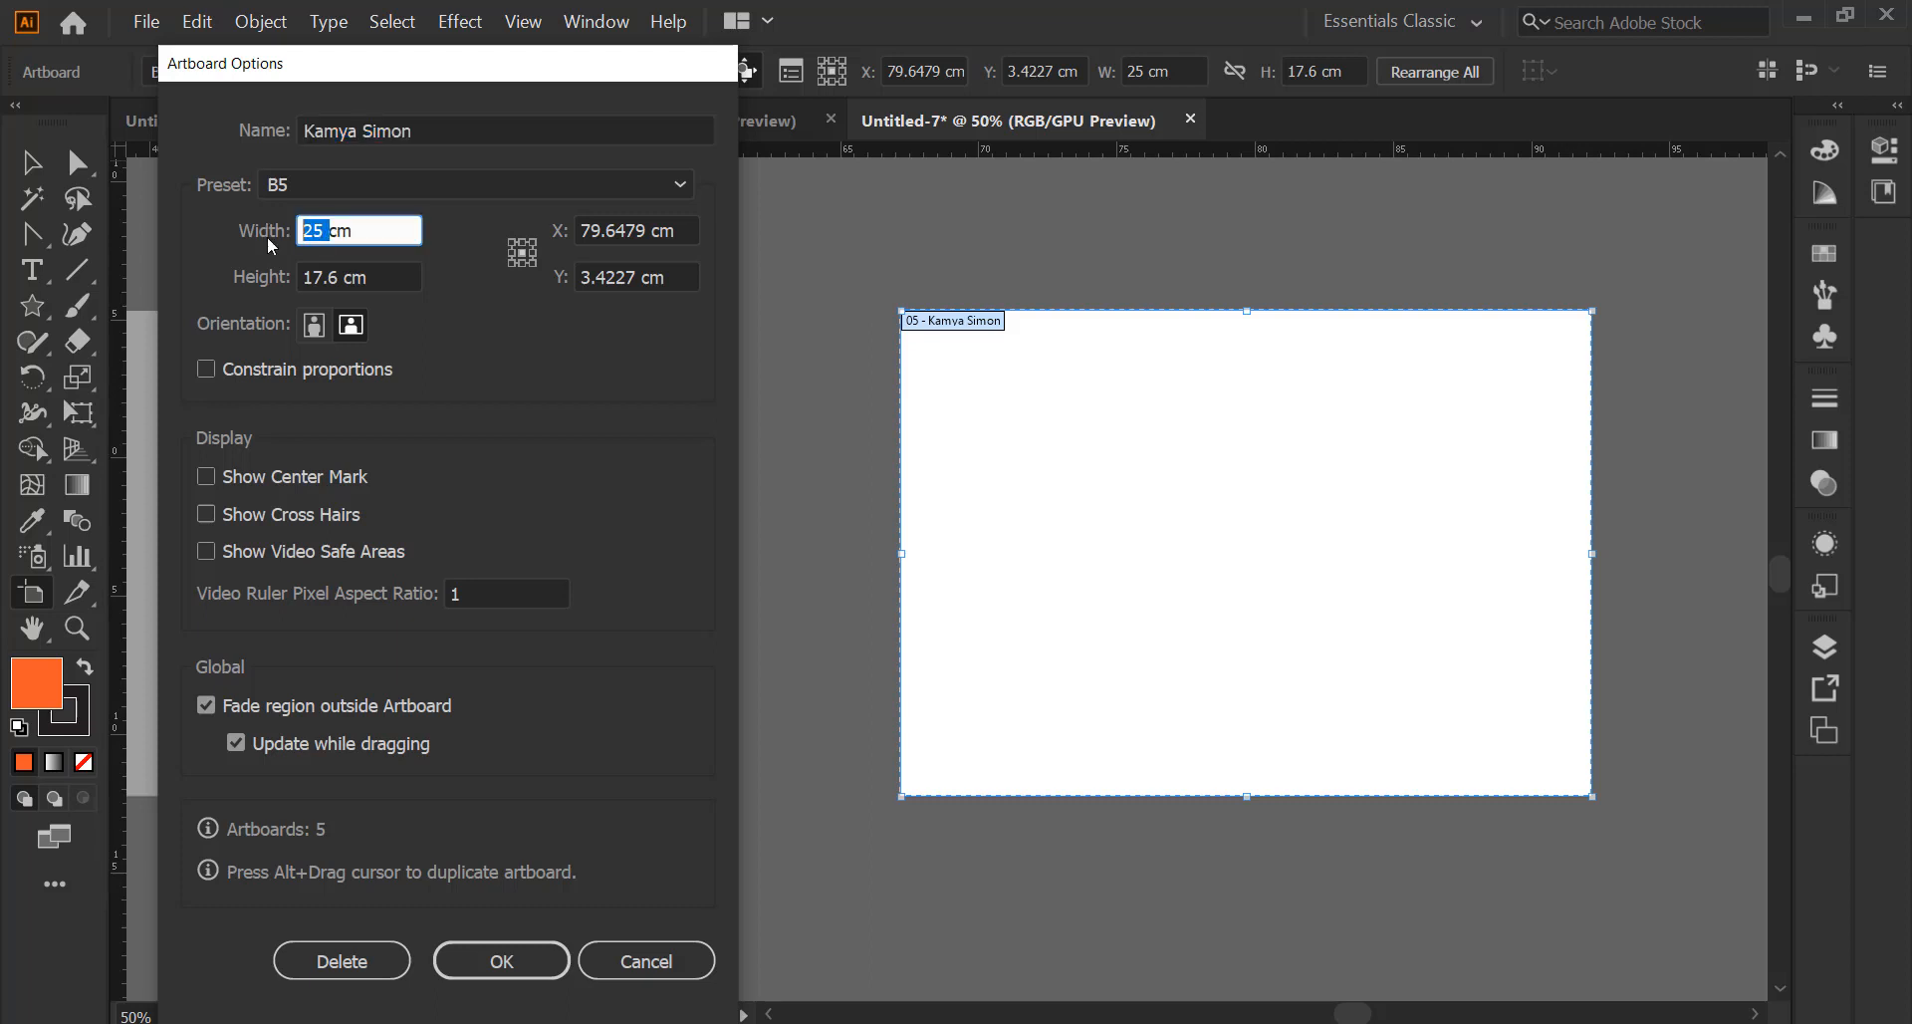
text(10)
drag(341, 271, 294, 274)
text(1)
text(5)
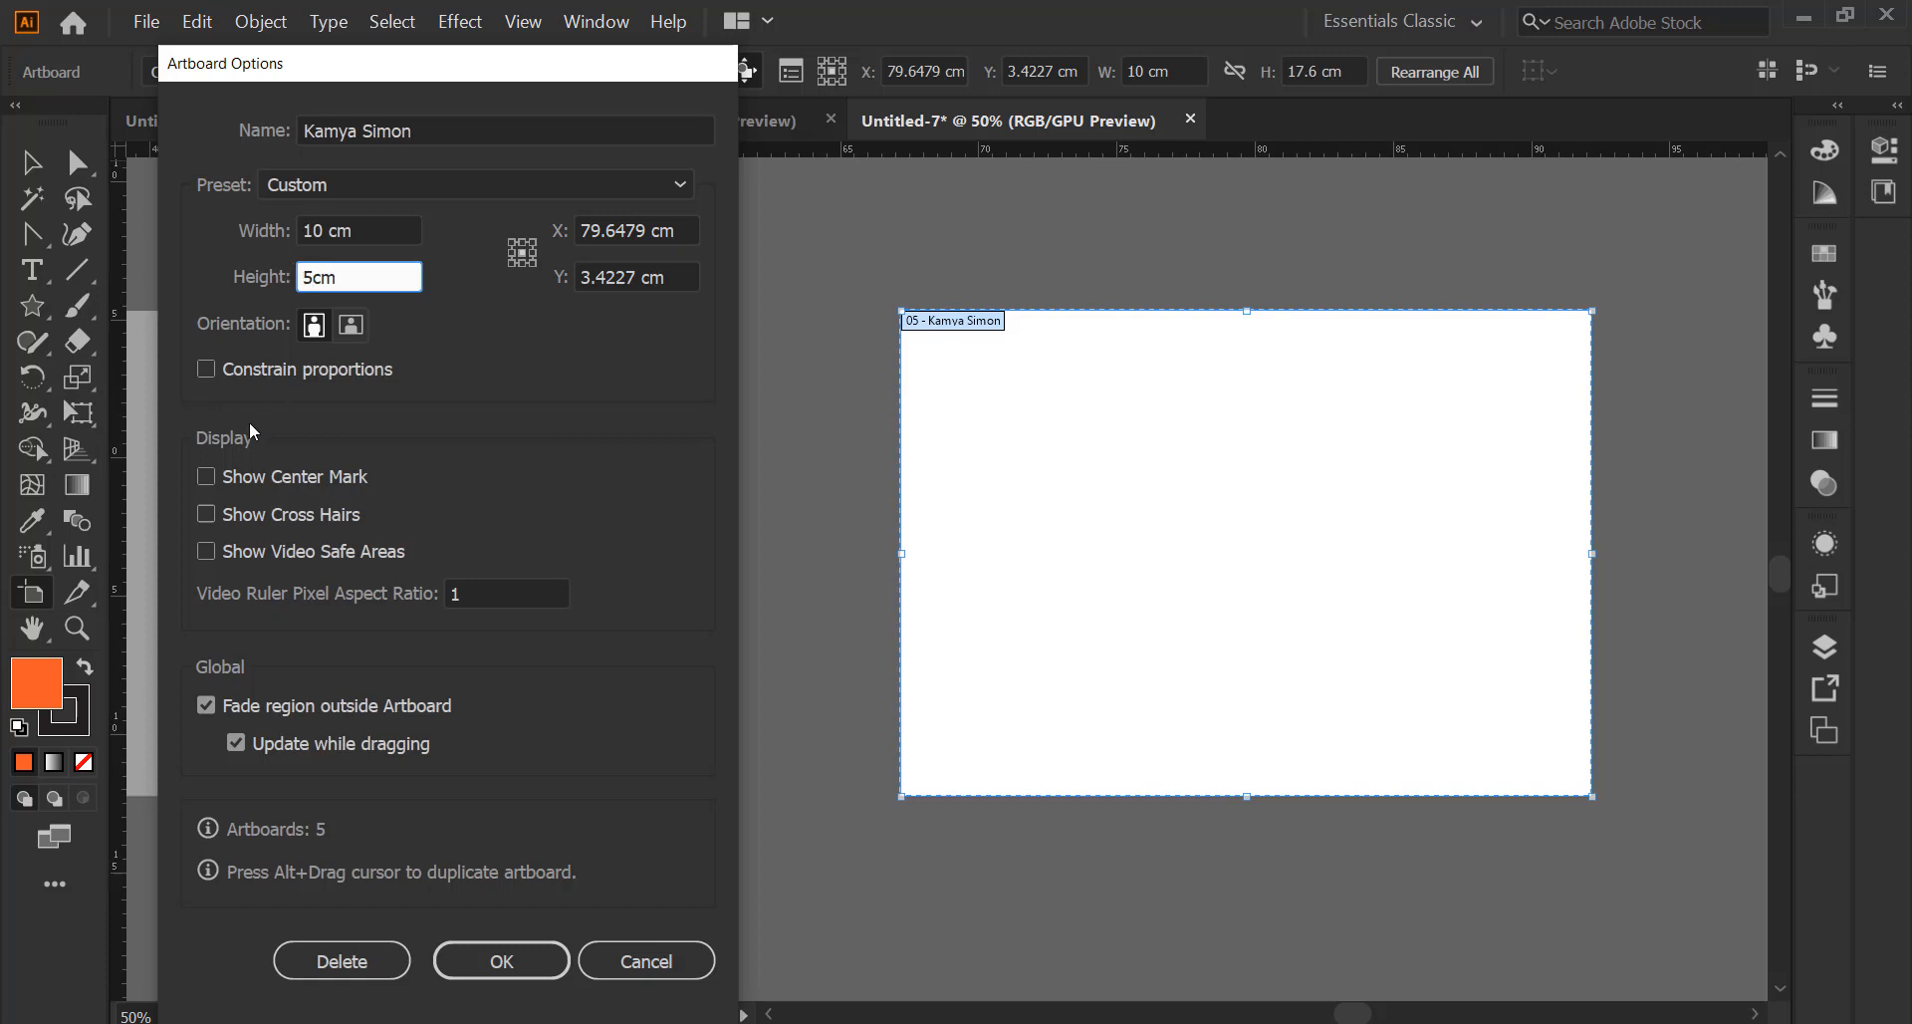
Turn on centre mark, cross hairs and video-safe areas for artboard 05 and apply
click(207, 477)
click(206, 514)
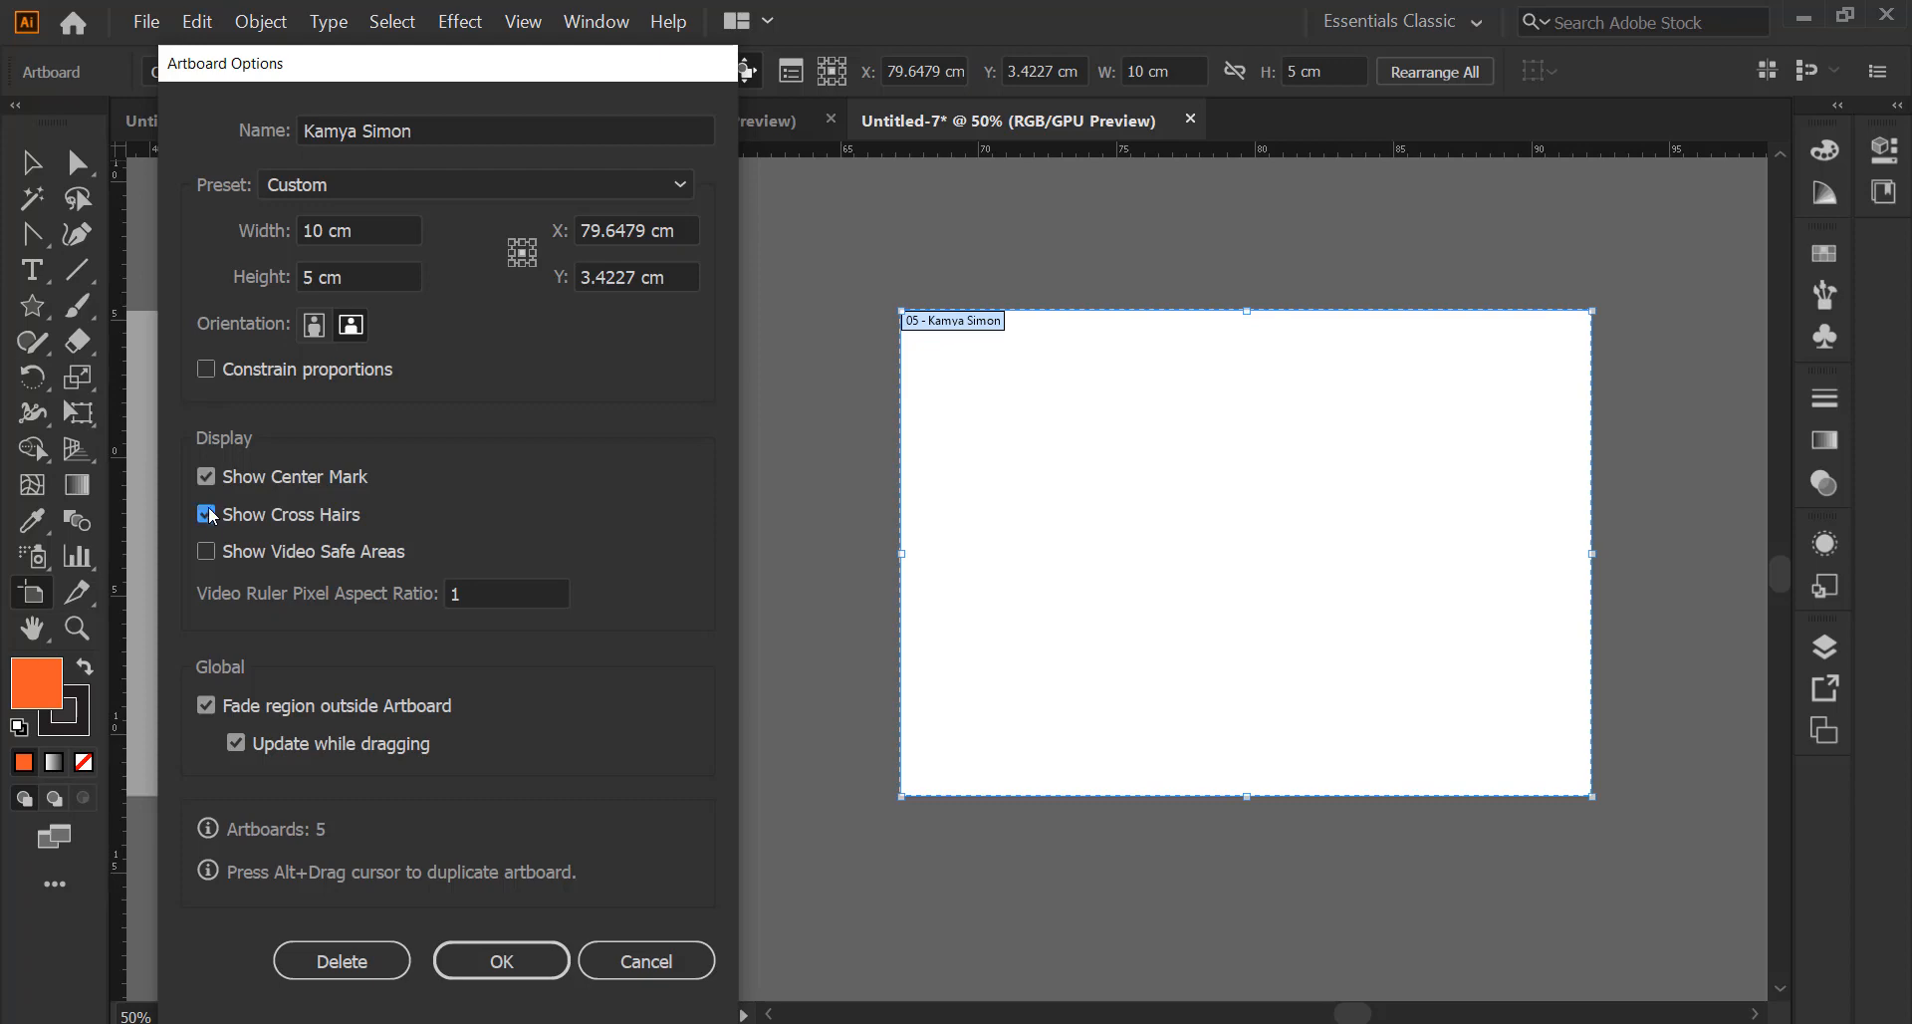
click(206, 552)
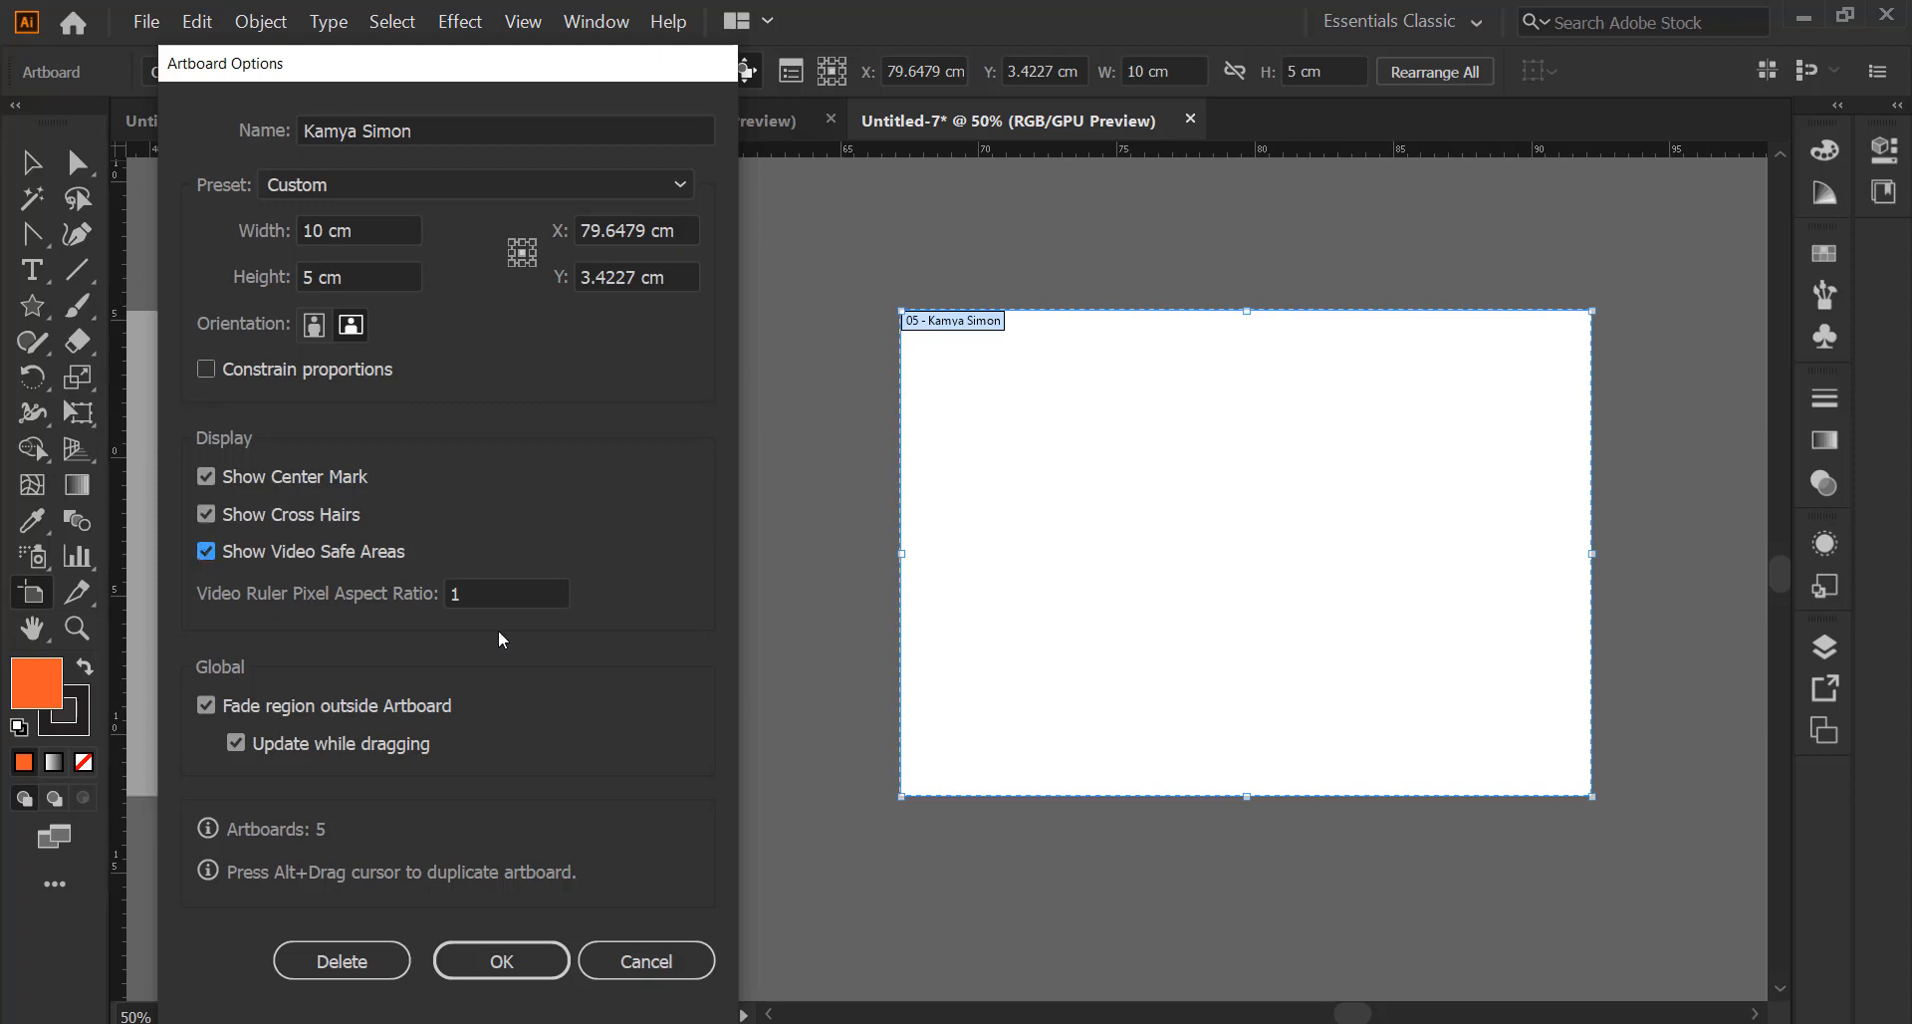
click(535, 964)
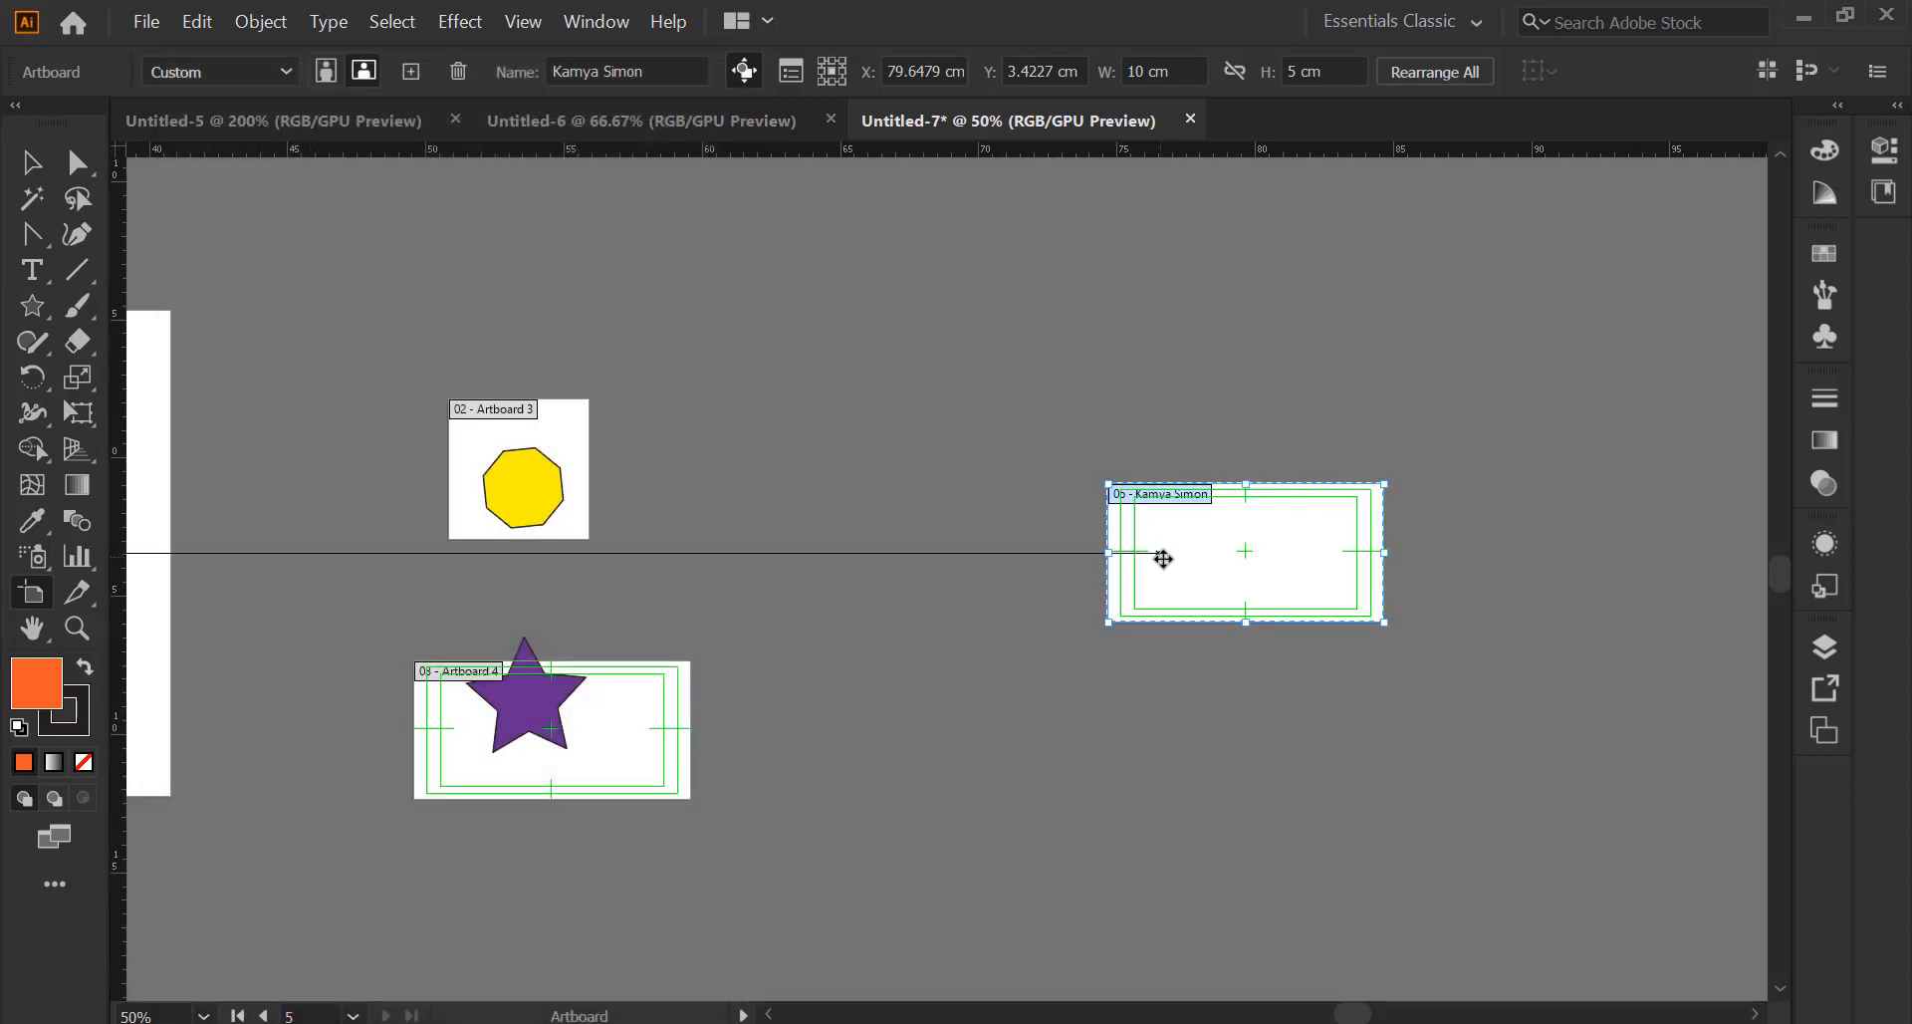
scroll(1170, 559, up, 3)
Clear artboard 05's centre mark and safe-area guides, keeping the Custom size preset
click(793, 76)
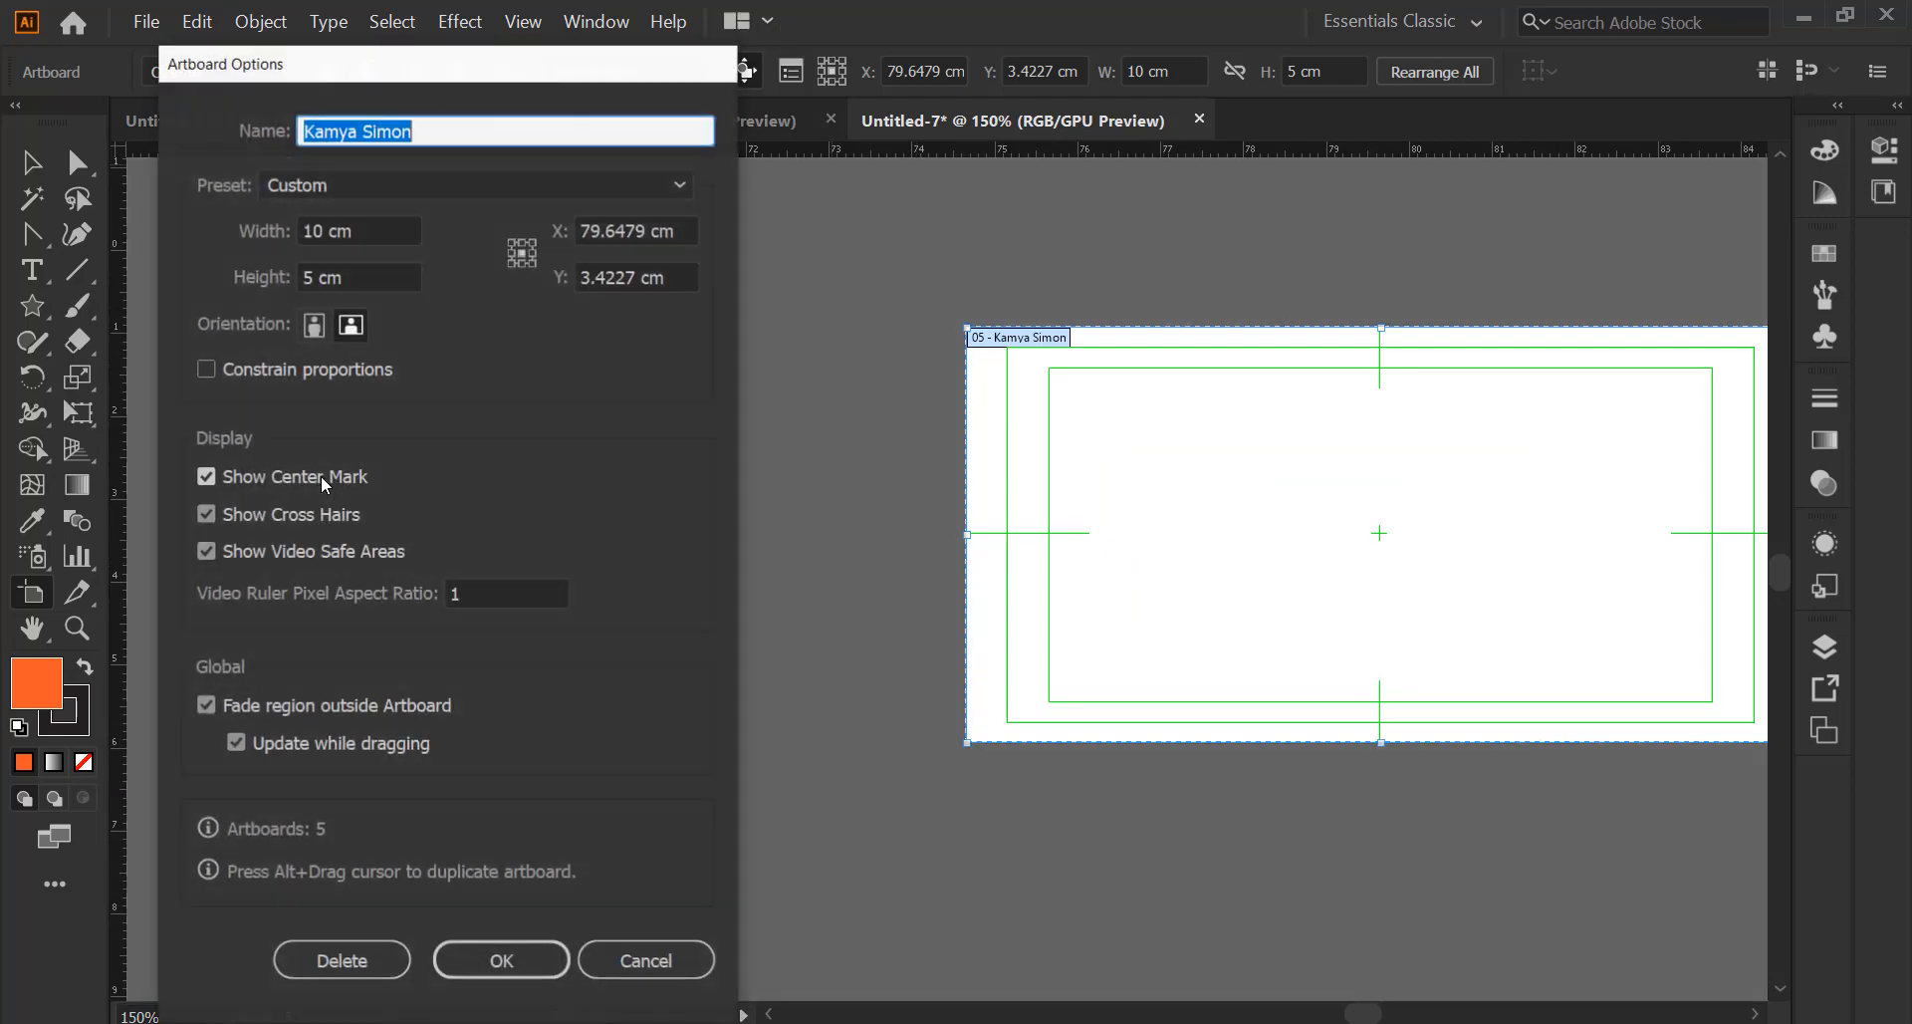
click(206, 477)
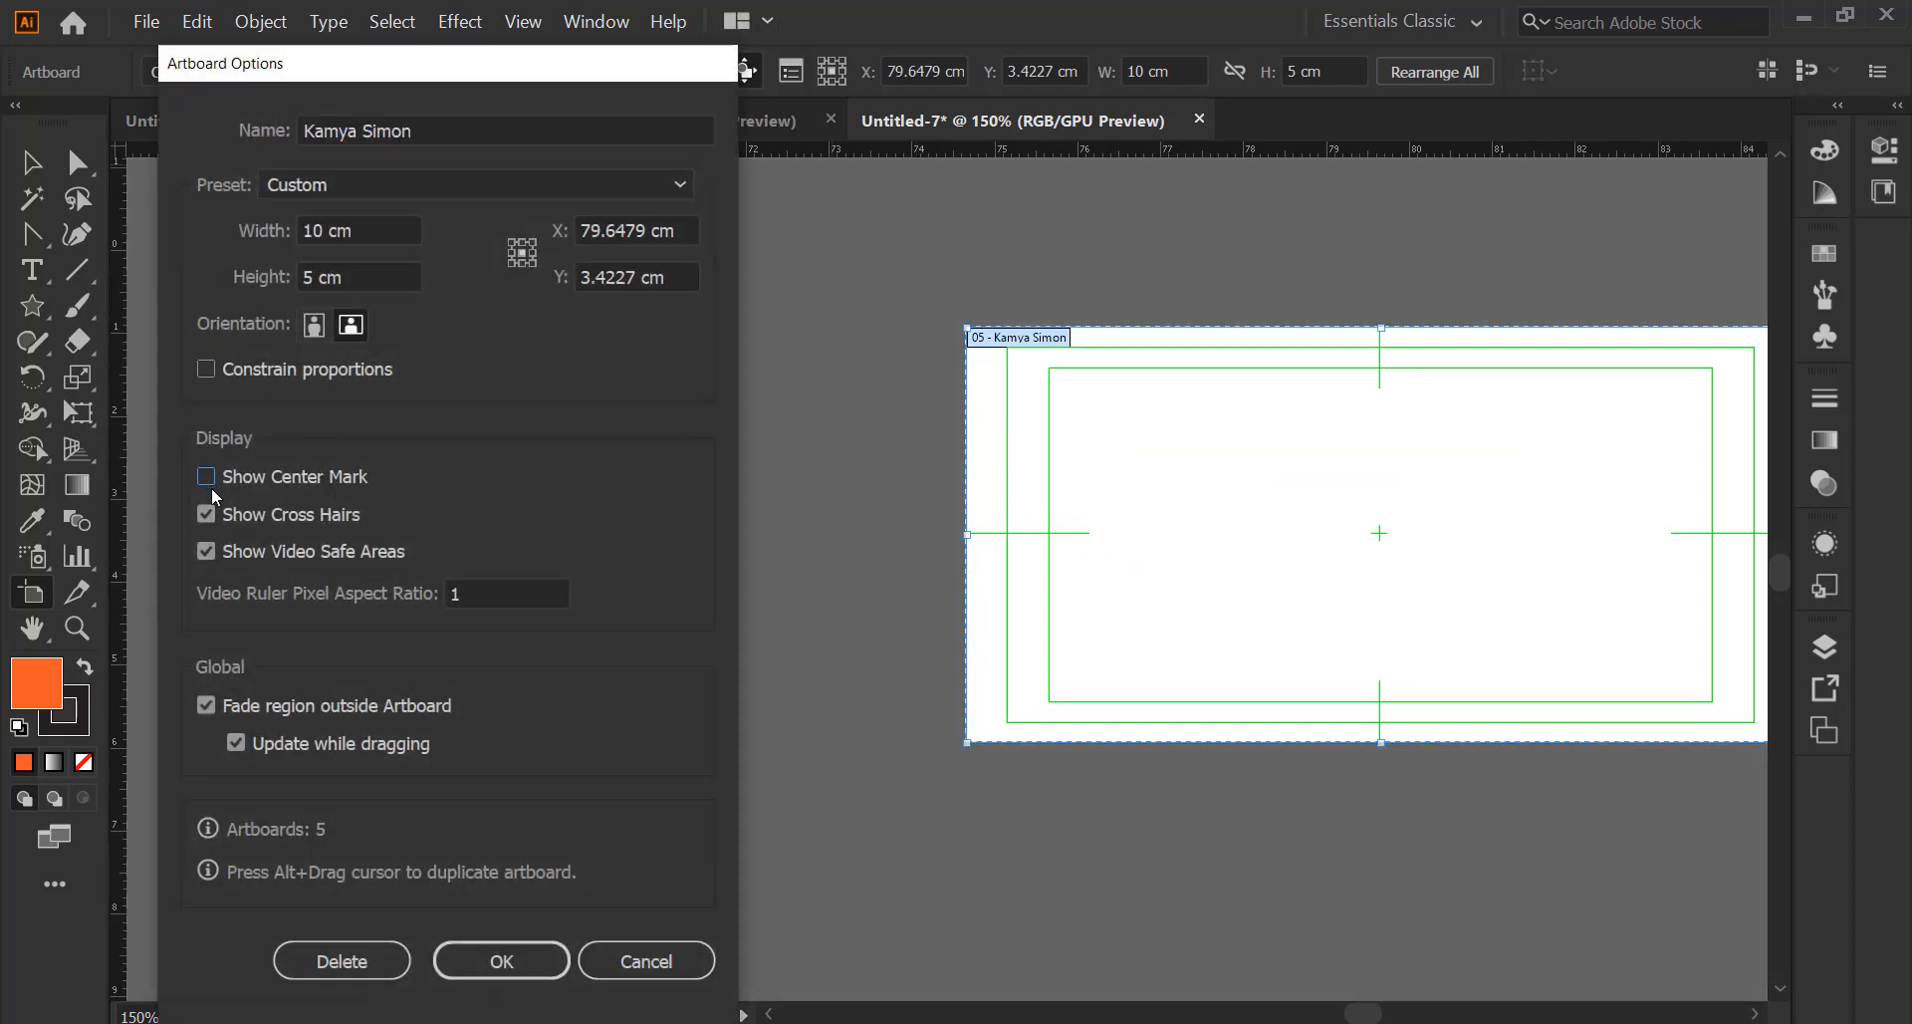
click(212, 546)
click(321, 196)
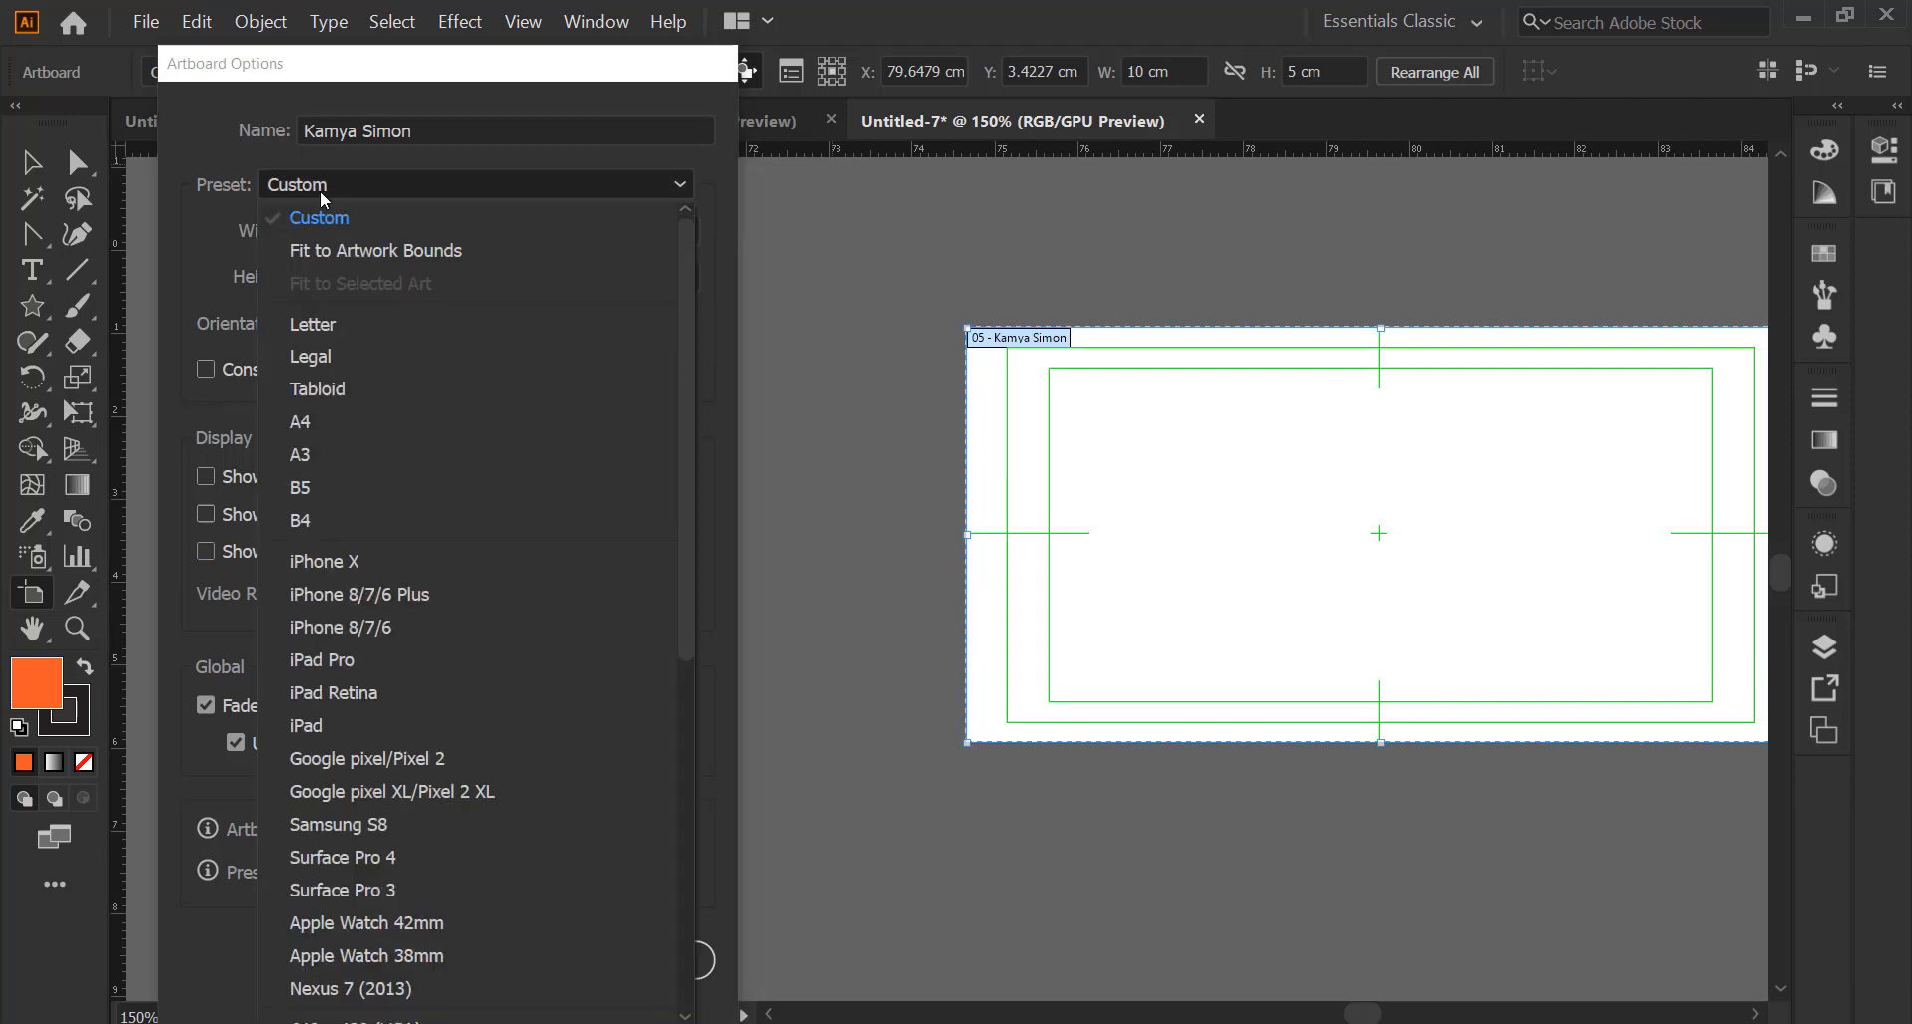
click(321, 189)
click(489, 946)
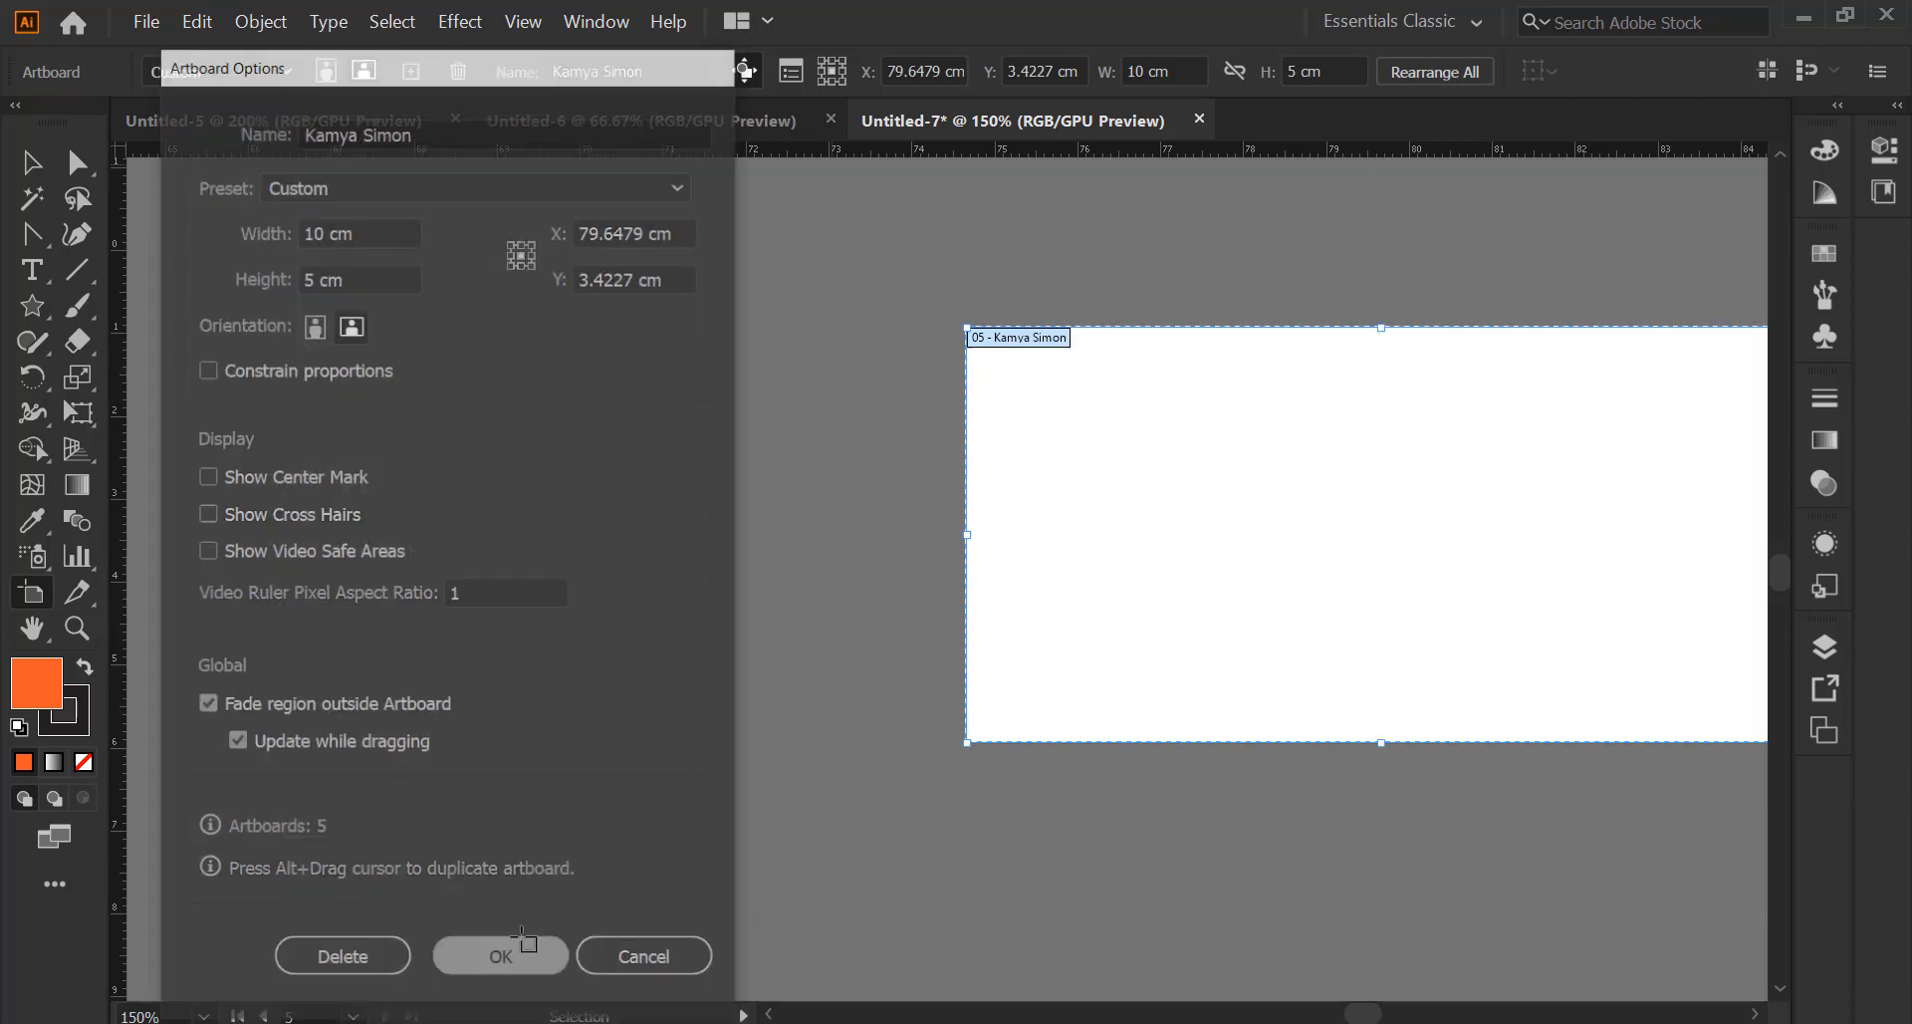
scroll(958, 617, down, 2)
scroll(658, 510, down, 3)
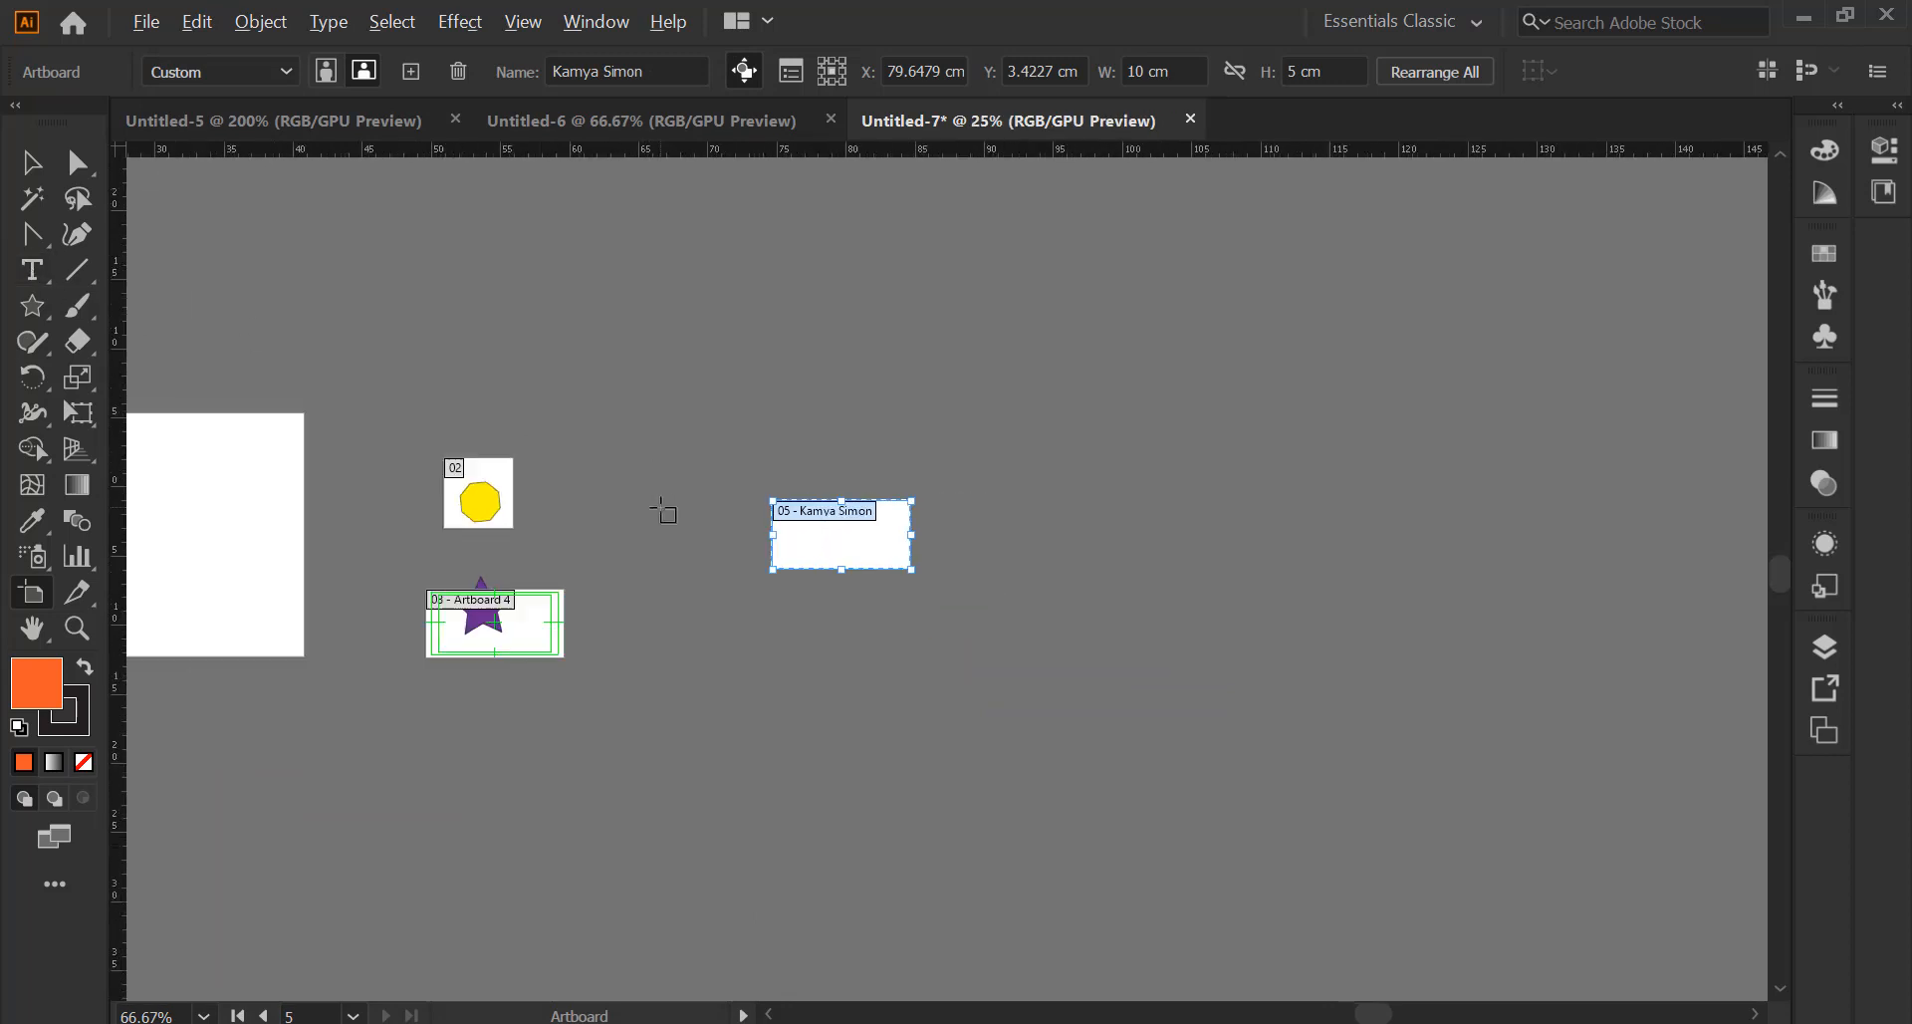
Switch back to the Selection Tool and pan and zoom to view all five artboards
scroll(662, 510, up, 1)
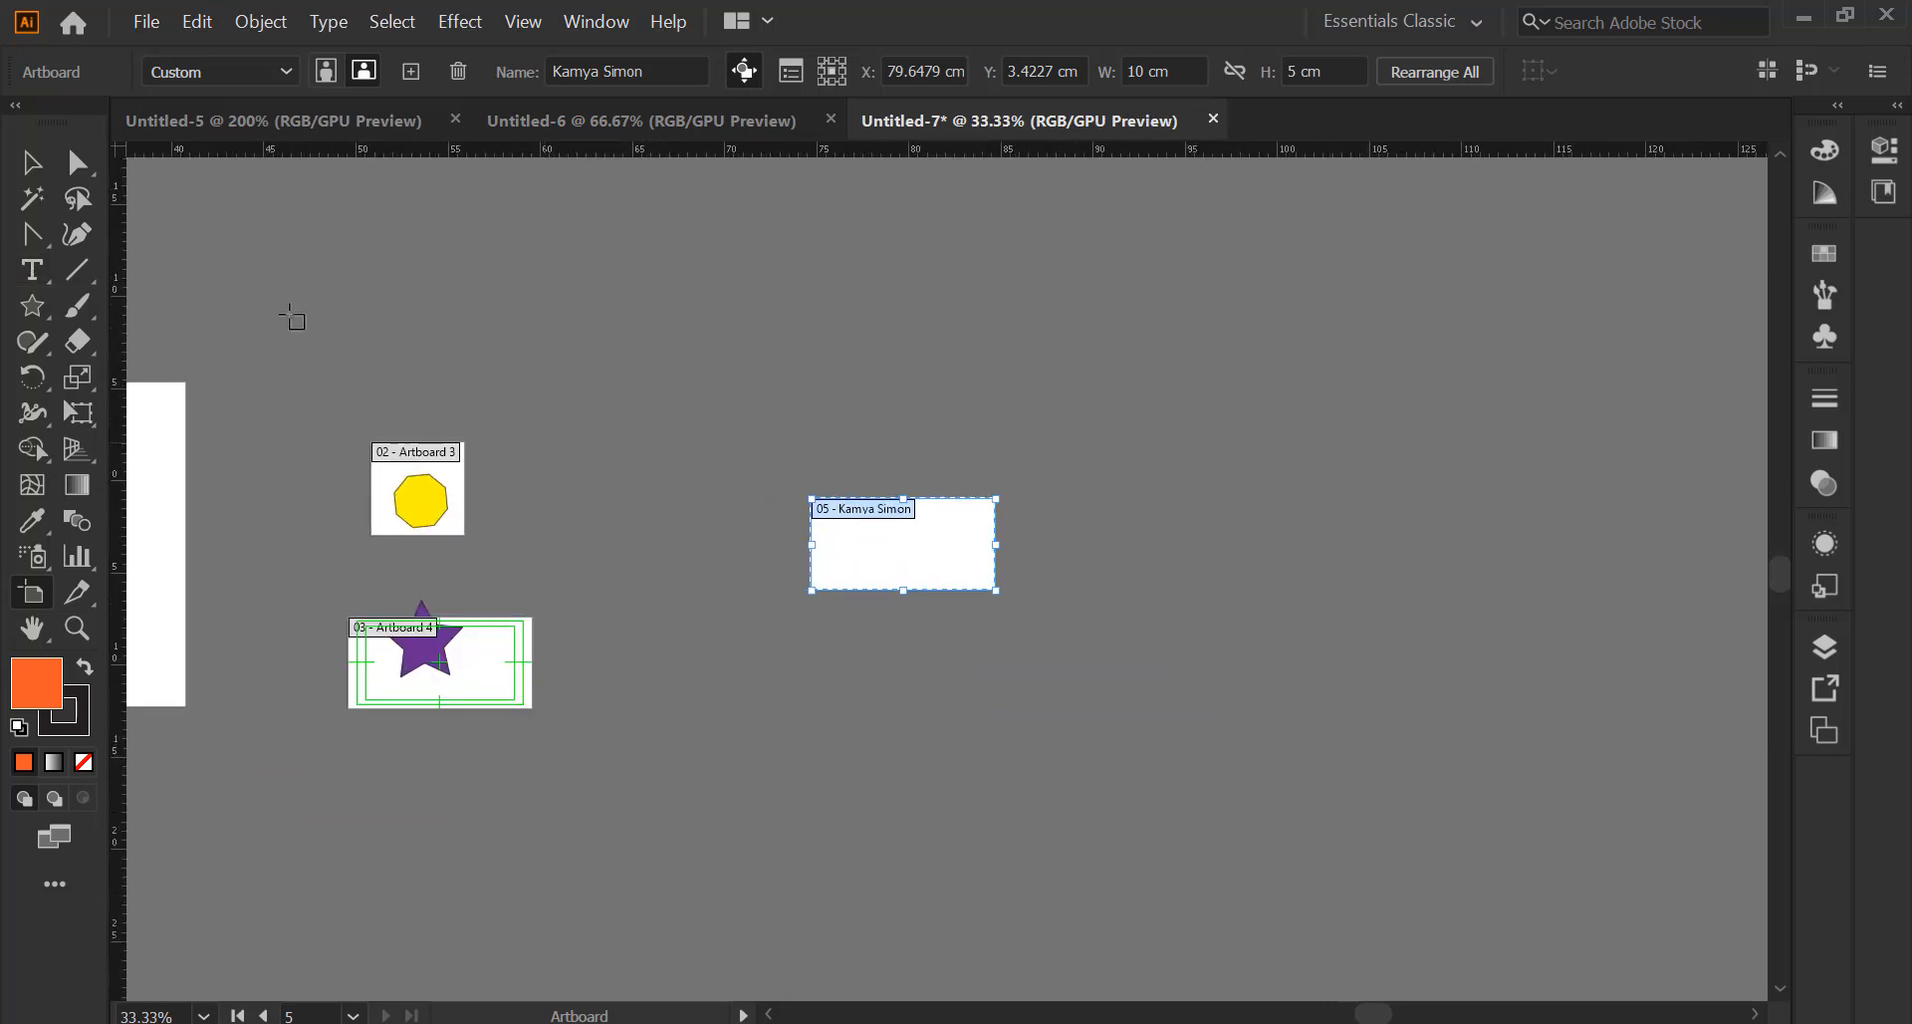
click(31, 162)
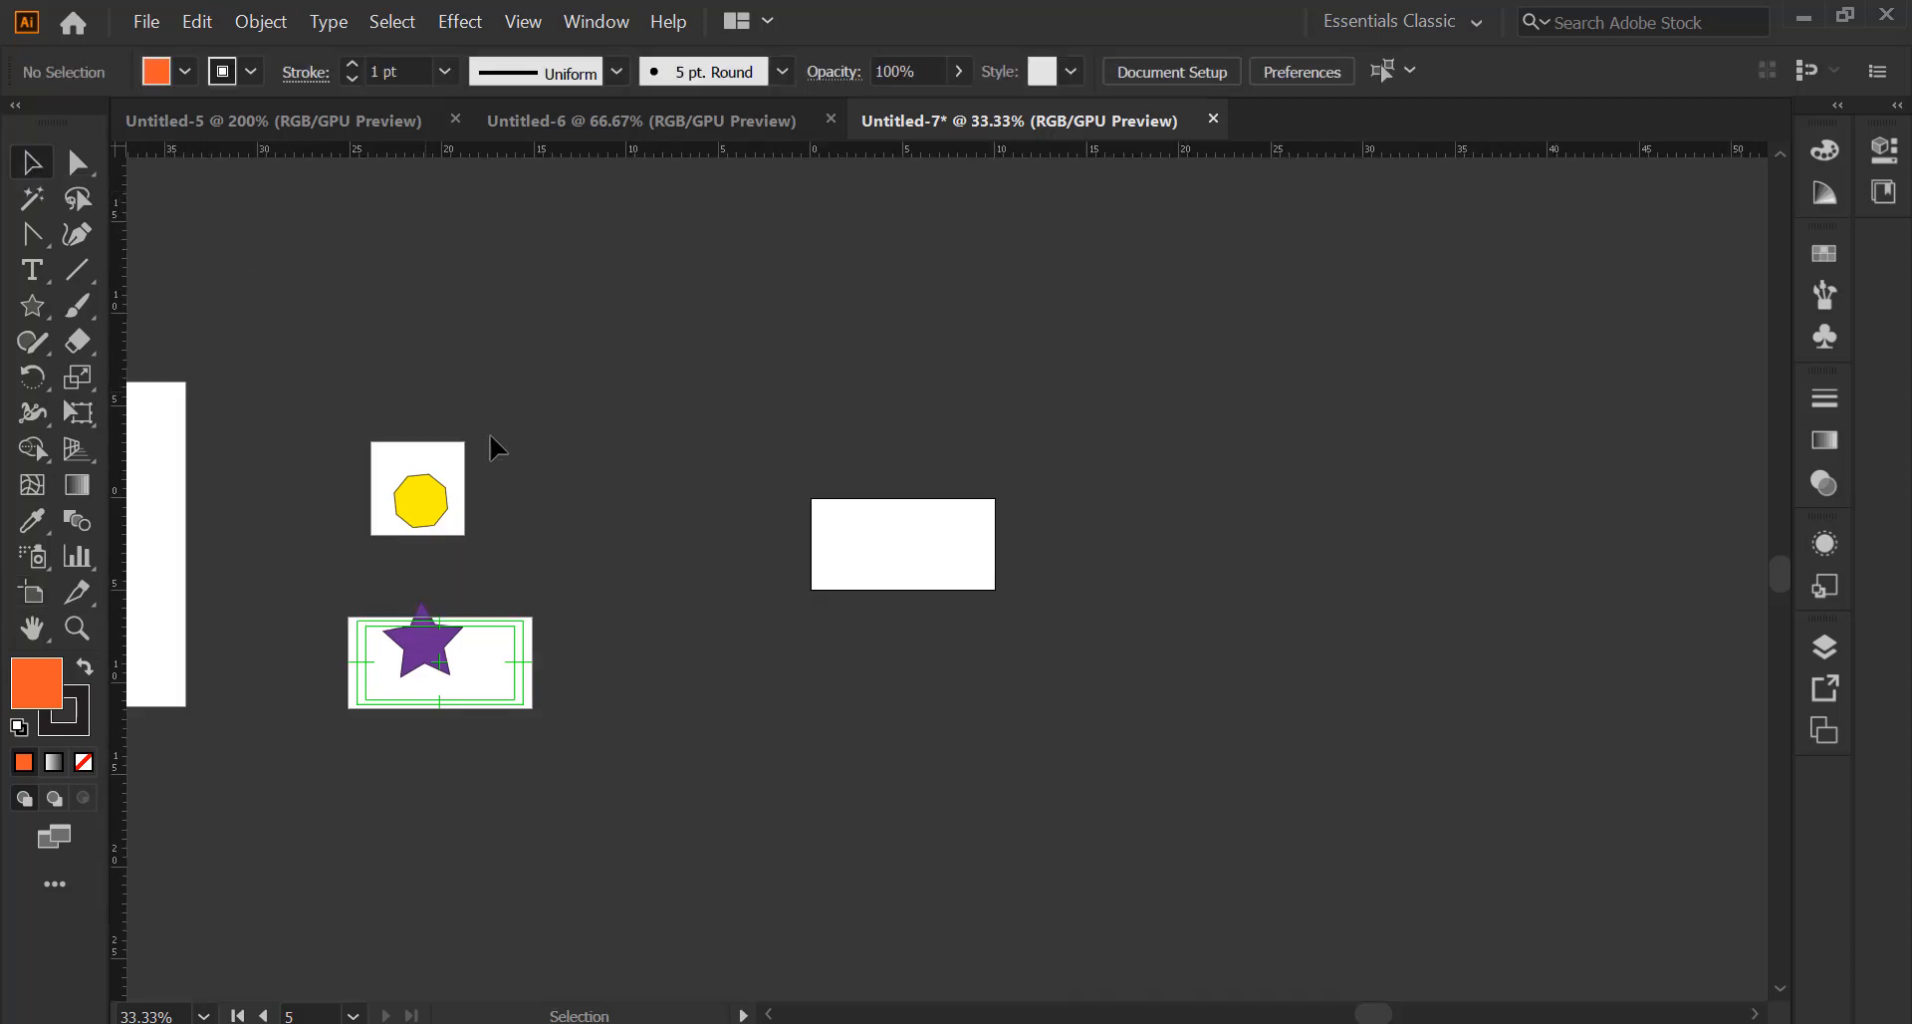
drag(542, 396, 1390, 401)
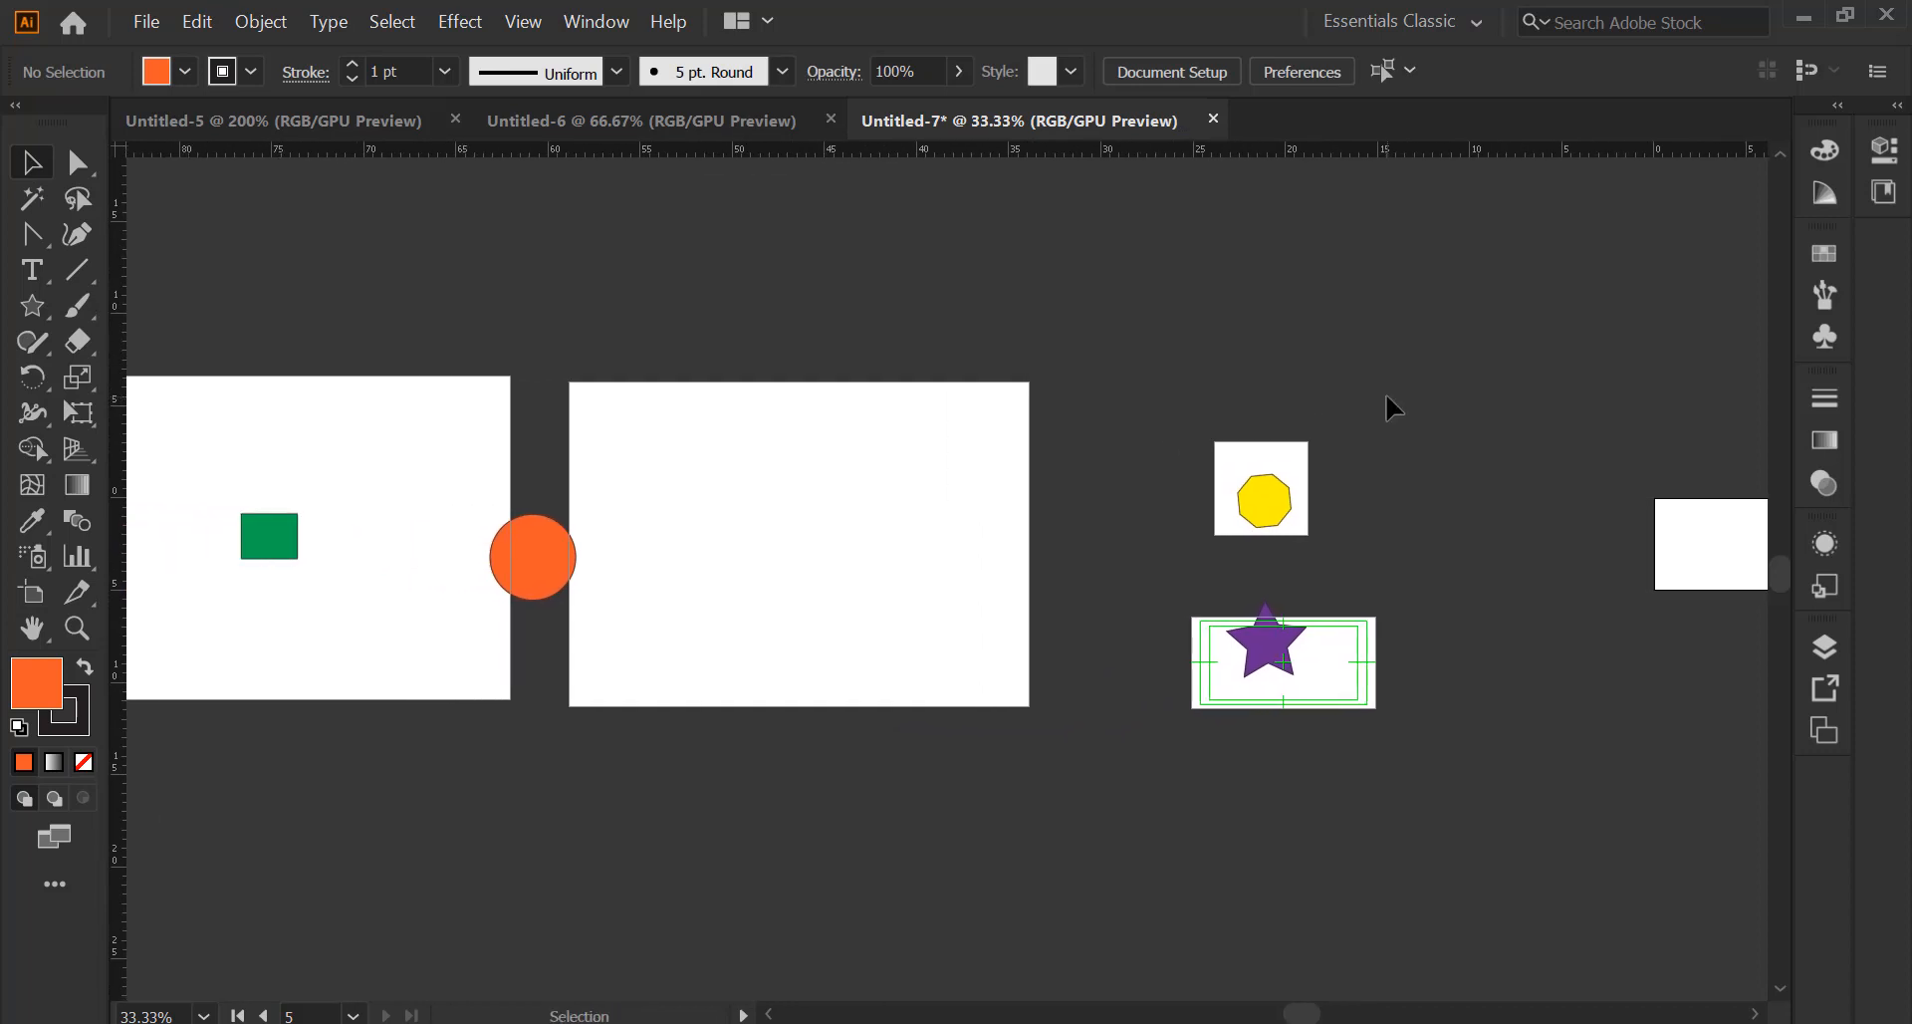
scroll(1384, 393, up, 3)
scroll(1372, 386, down, 3)
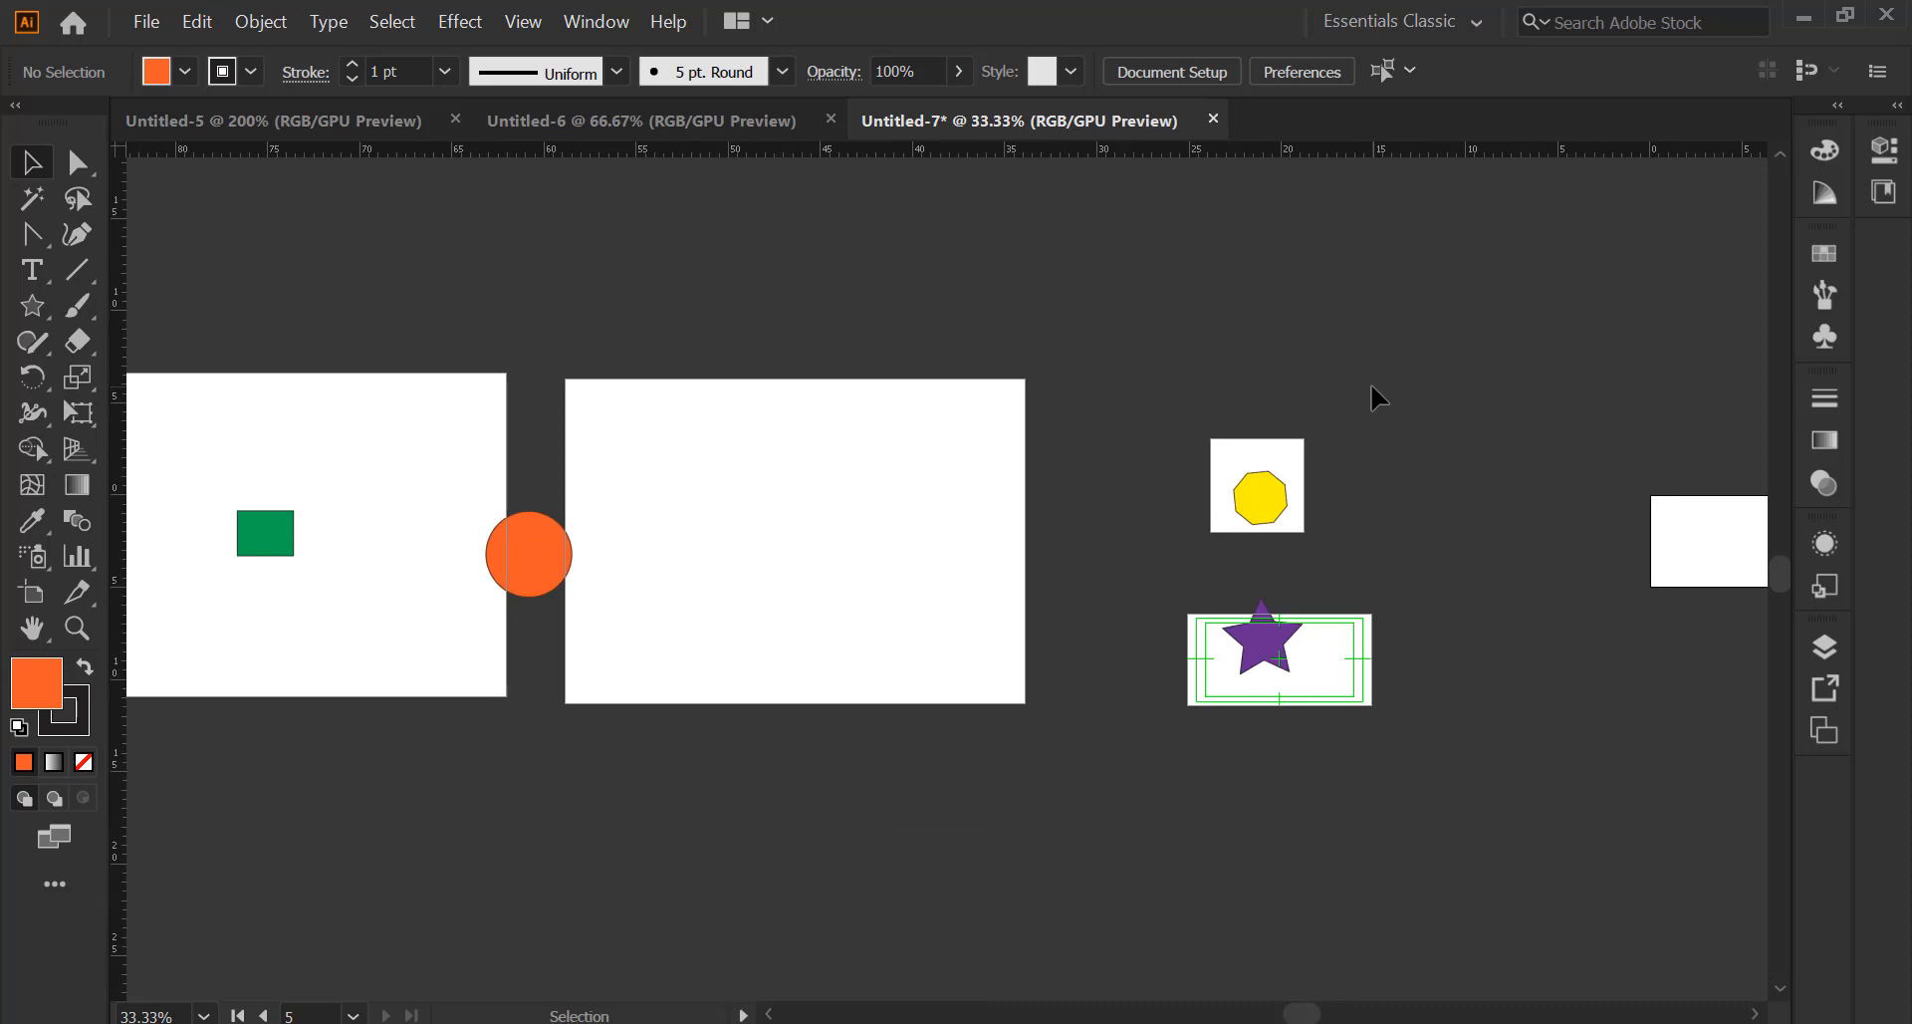
key(ctrl+minus)
key(ctrl+minus)
key(ctrl+minus)
key(ctrl+equal)
key(ctrl+equal)
key(ctrl+equal)
key(ctrl+equal)
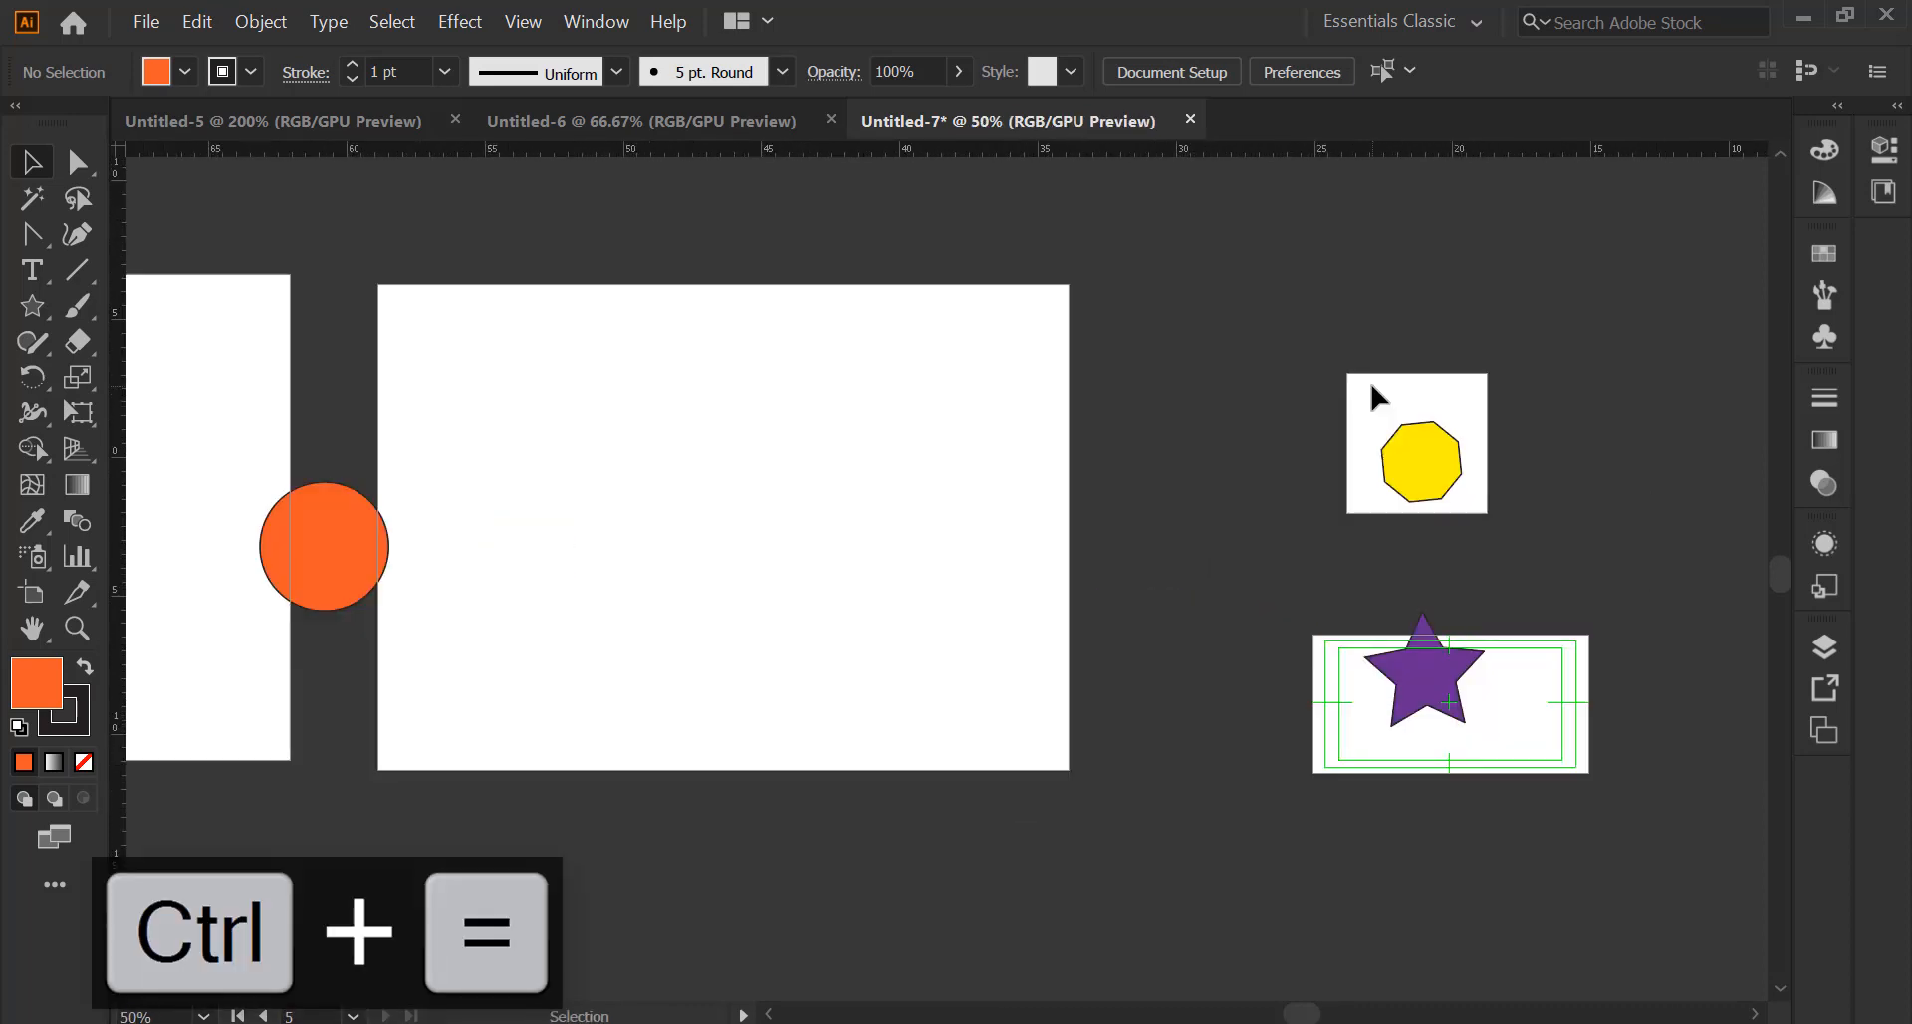
scroll(1245, 393, up, 1)
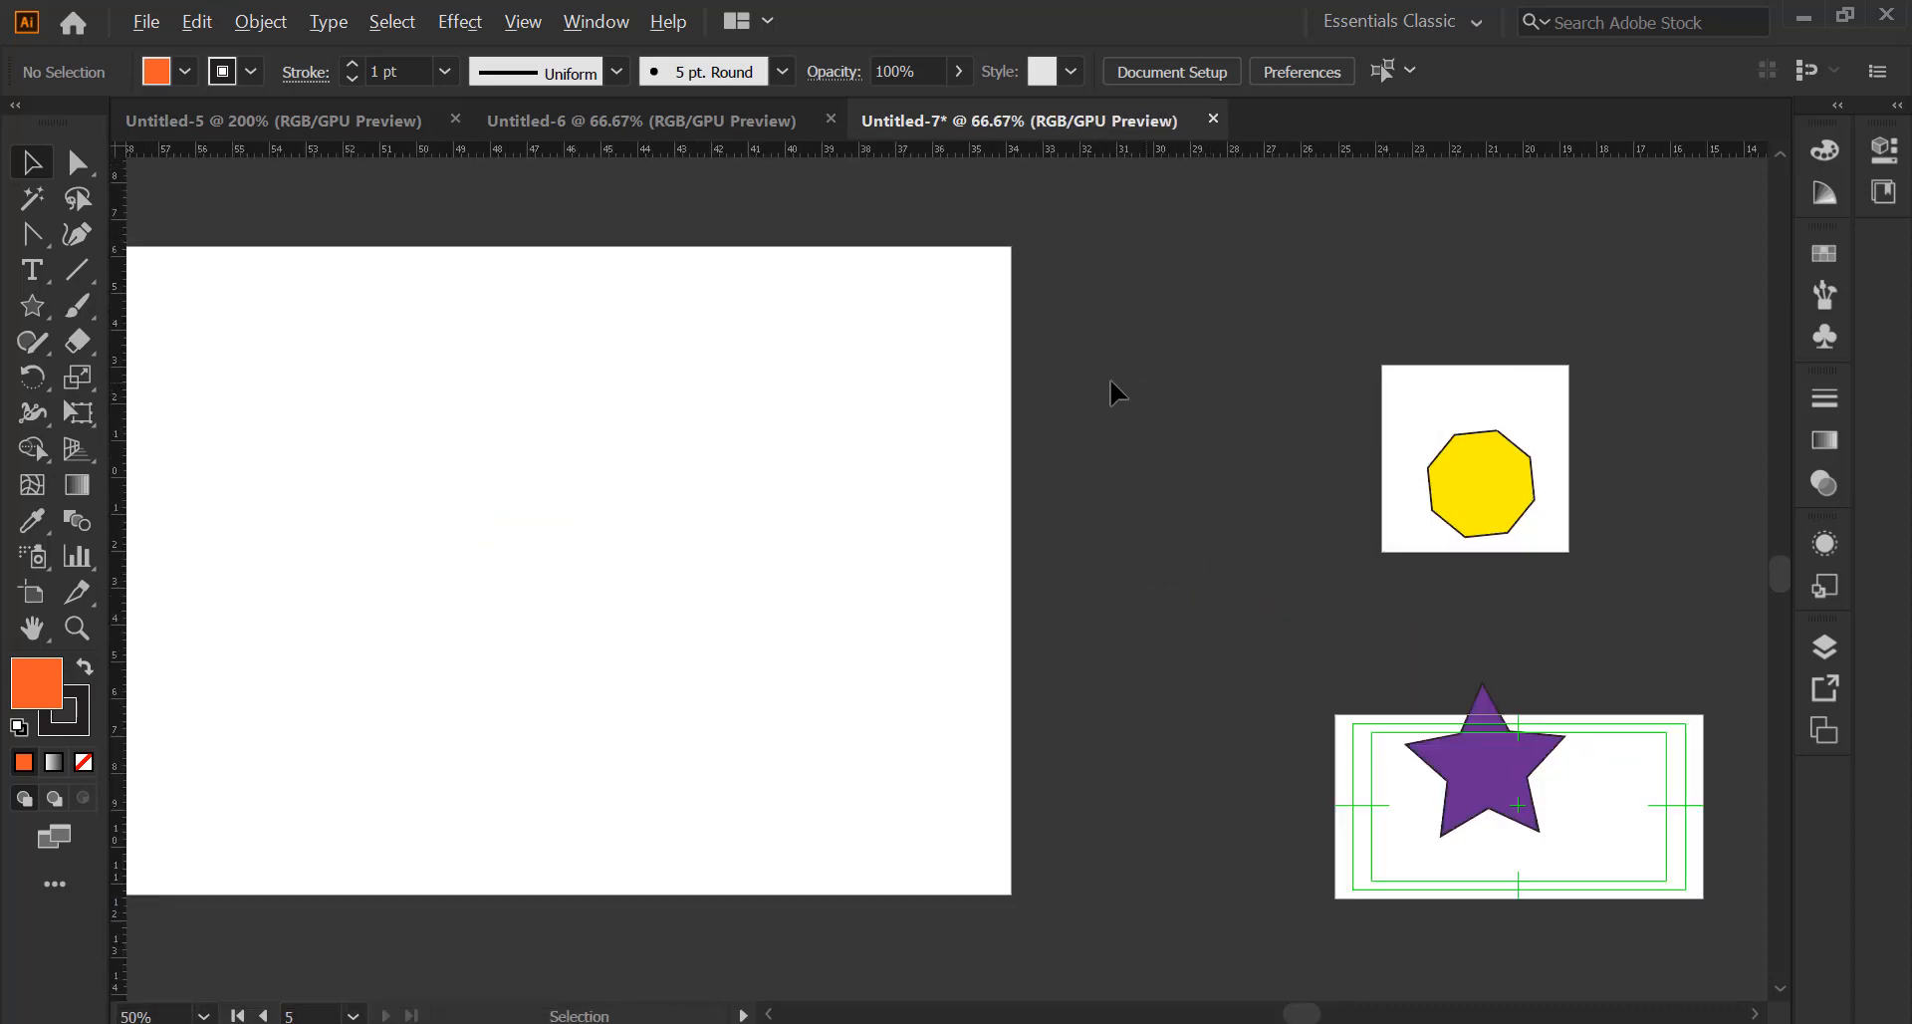
scroll(916, 430, down, 3)
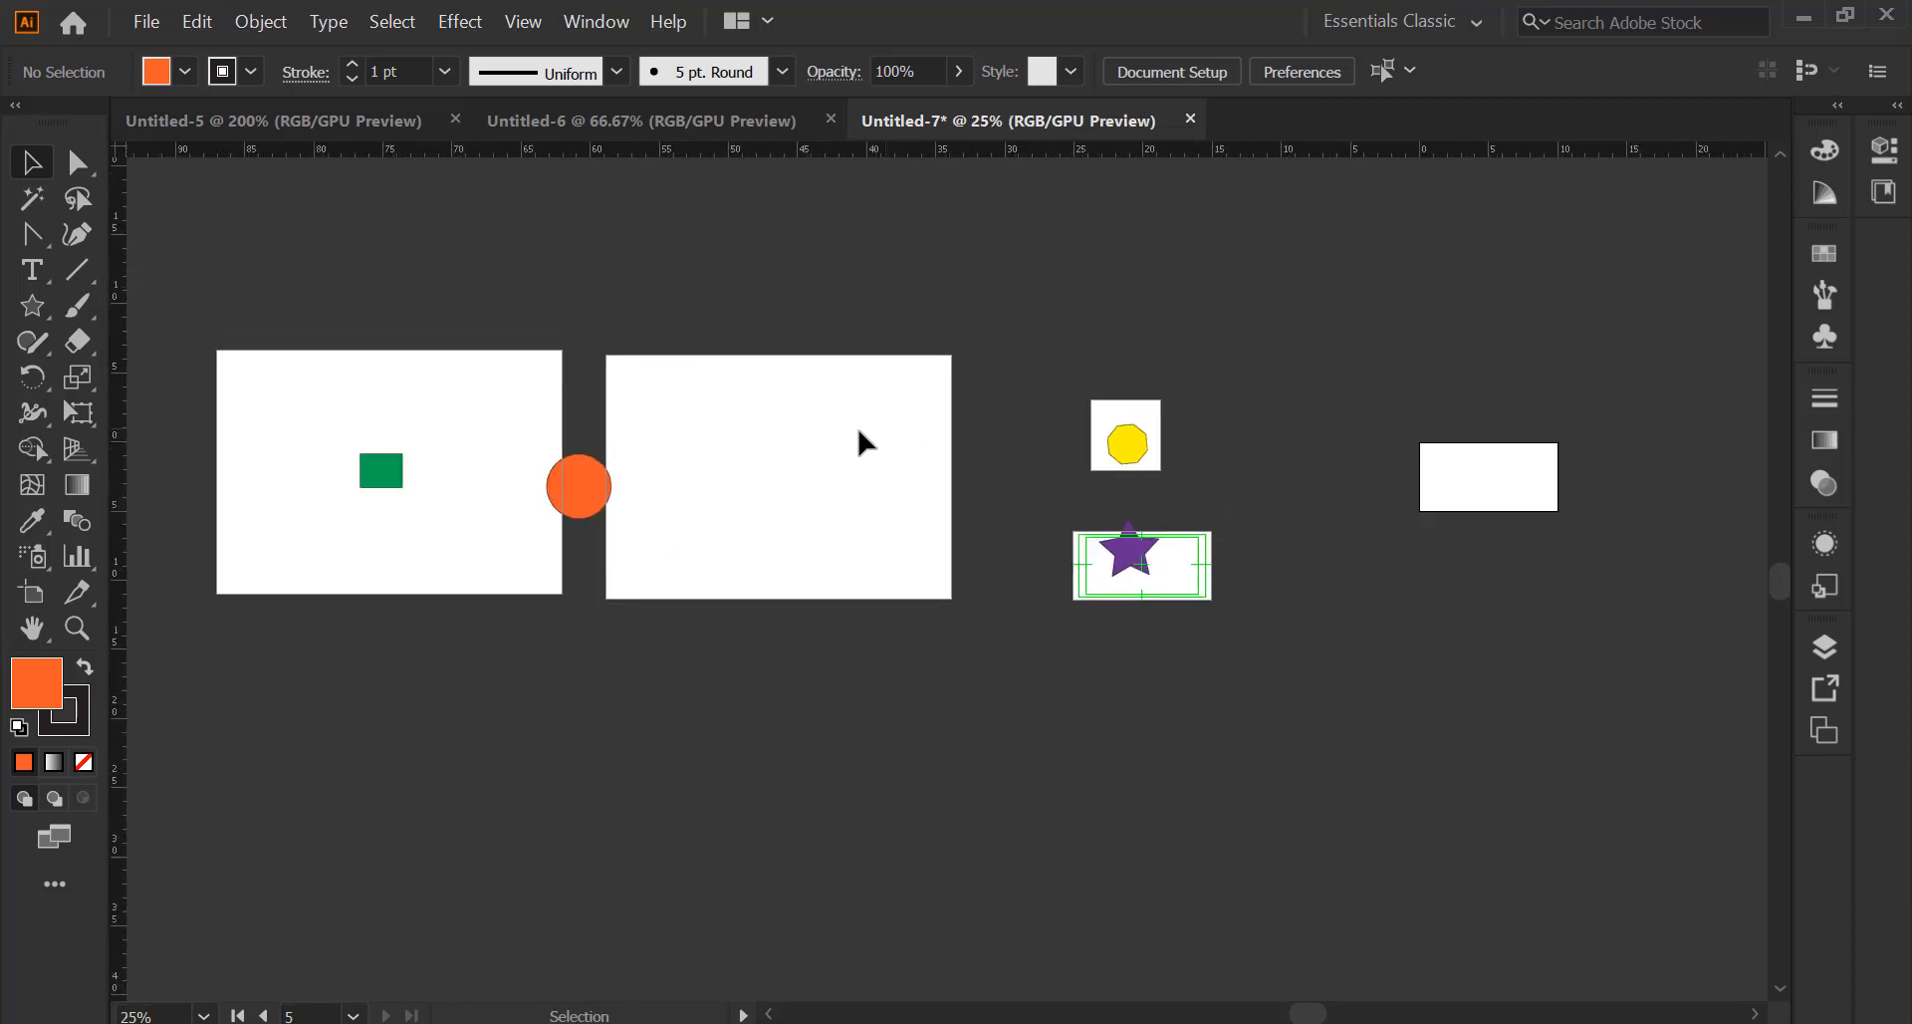